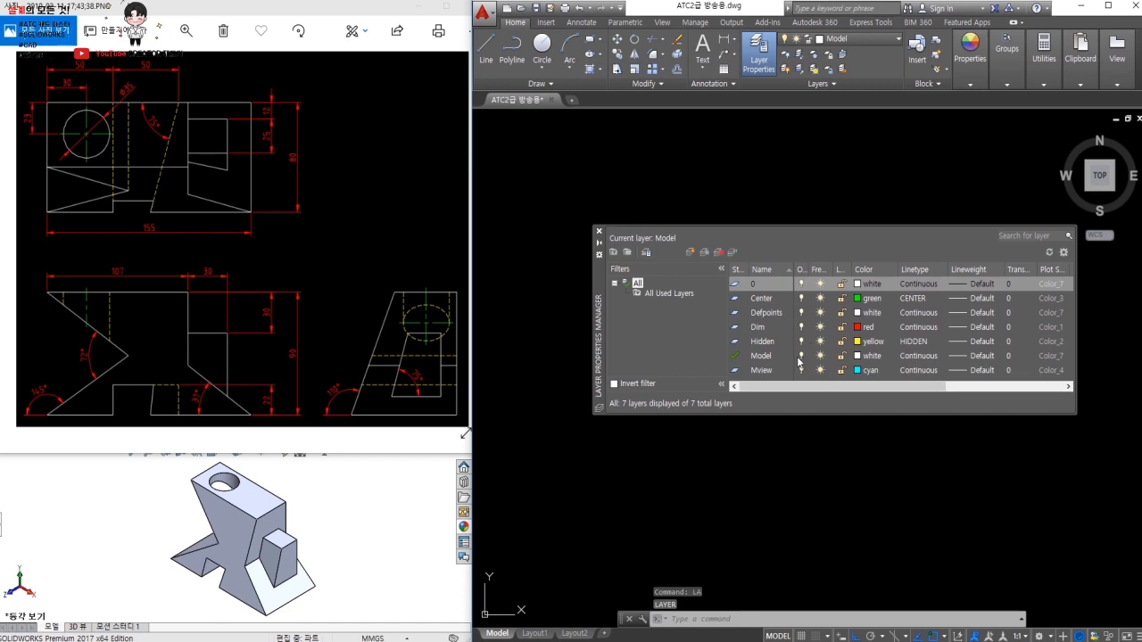
Close the layer manager and make Model the current layer.
{"action": "left_click", "coordinate": [600, 231]}
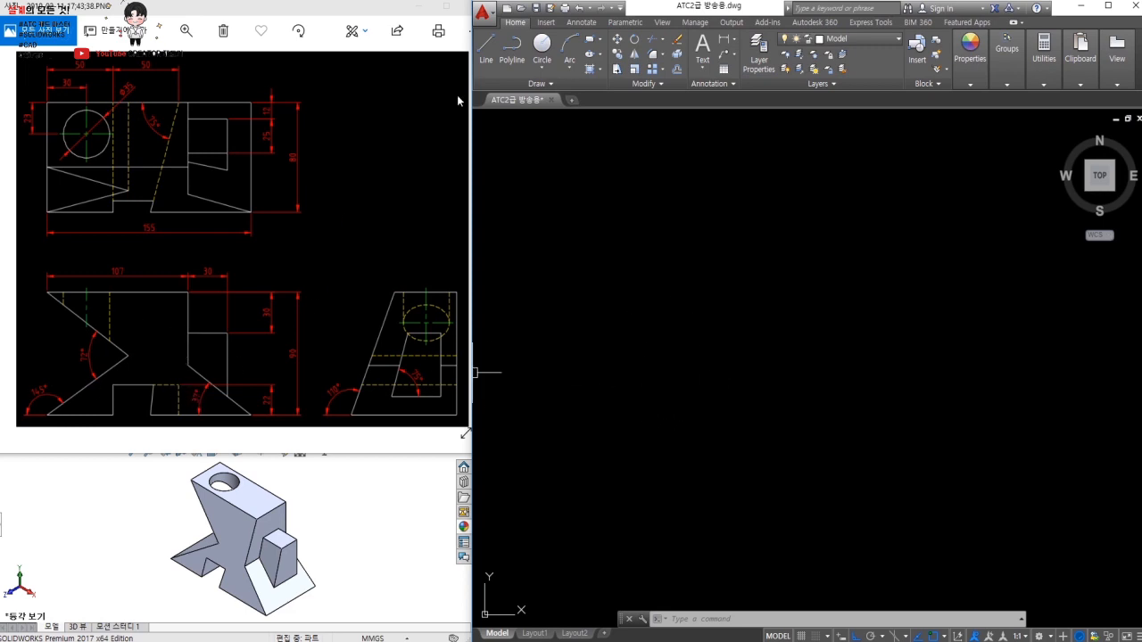
{"action": "left_click", "coordinate": [854, 41]}
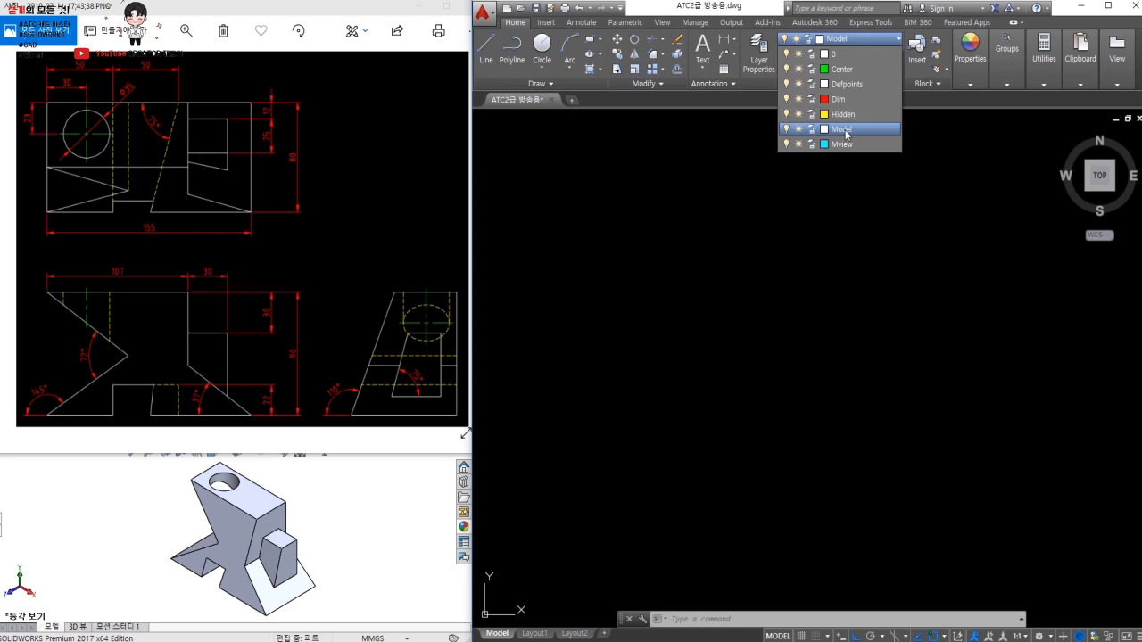
{"action": "left_click", "coordinate": [845, 131]}
{"action": "left_click", "coordinate": [796, 251]}
{"action": "left_click", "coordinate": [773, 328]}
{"action": "type", "text": "rec"}
{"action": "key", "text": "Return"}
{"action": "left_click", "coordinate": [690, 449]}
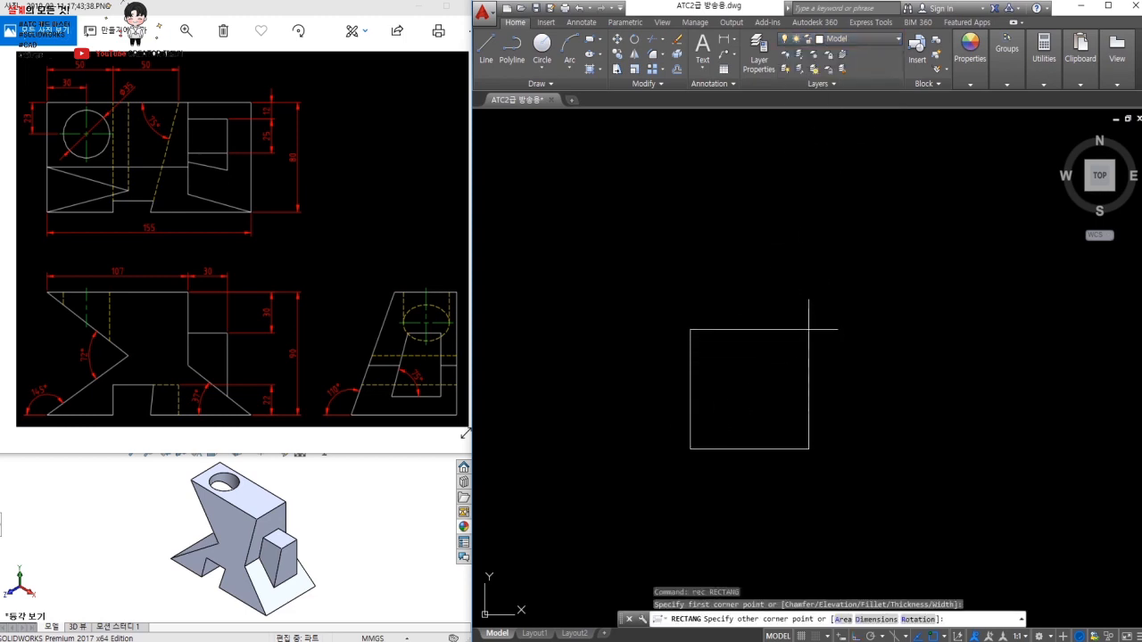
{"action": "key", "text": "Escape"}
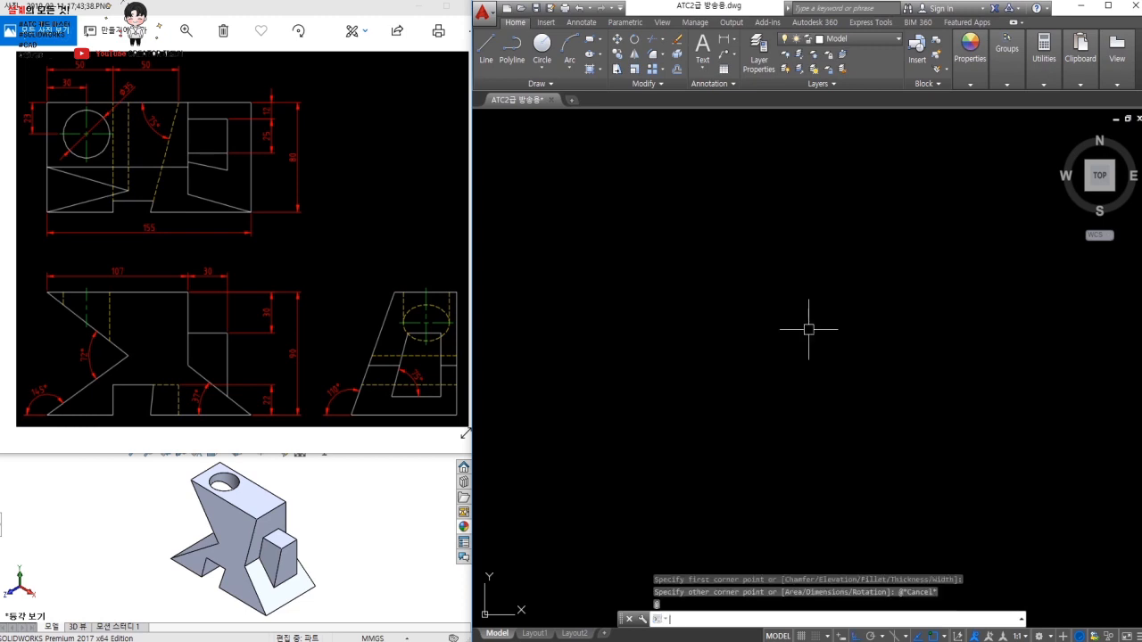
{"action": "type", "text": "l"}
{"action": "key", "text": "Return"}
{"action": "left_click", "coordinate": [718, 429]}
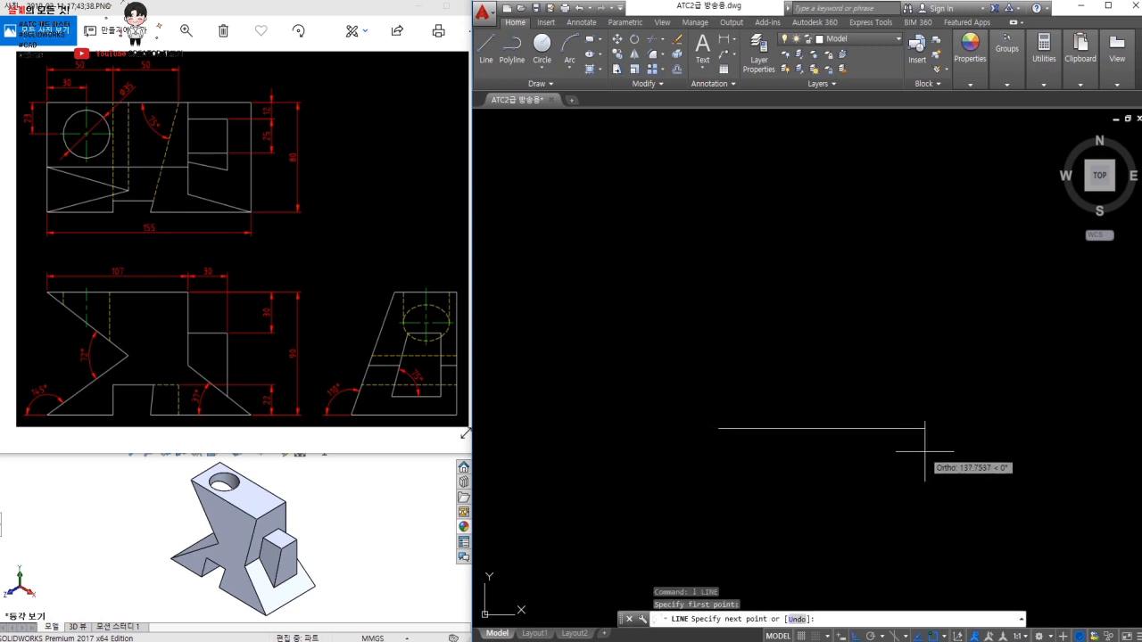
{"action": "key", "text": "Escape"}
Draw a 155 by 90 rectangle as the outline of the front view.
{"action": "type", "text": "rec"}
{"action": "key", "text": "Return"}
{"action": "left_click", "coordinate": [688, 442]}
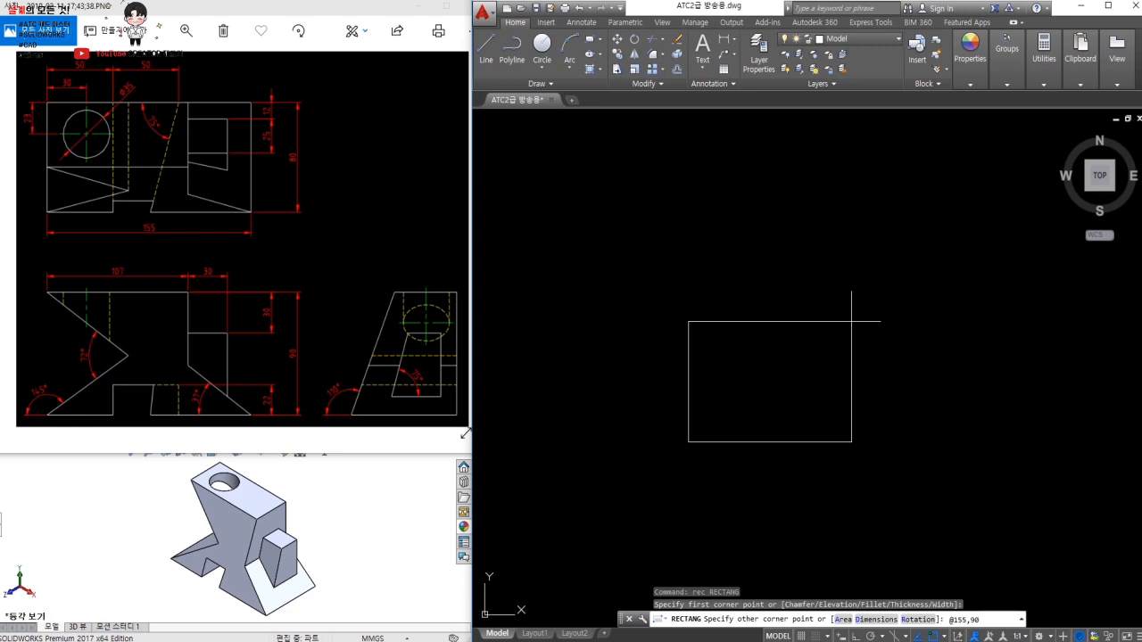
{"action": "type", "text": "@155,90"}
{"action": "key", "text": "Return"}
Draw a horizontal guide line above the rectangle and a vertical guide line from its end down past the rectangle's side.
{"action": "middle_click_drag", "start_coordinate": [887, 316], "coordinate": [788, 348]}
{"action": "scroll", "coordinate": [801, 354], "scroll_direction": "down", "scroll_amount": 2}
{"action": "type", "text": "l"}
{"action": "key", "text": "Return"}
{"action": "left_click", "coordinate": [631, 259]}
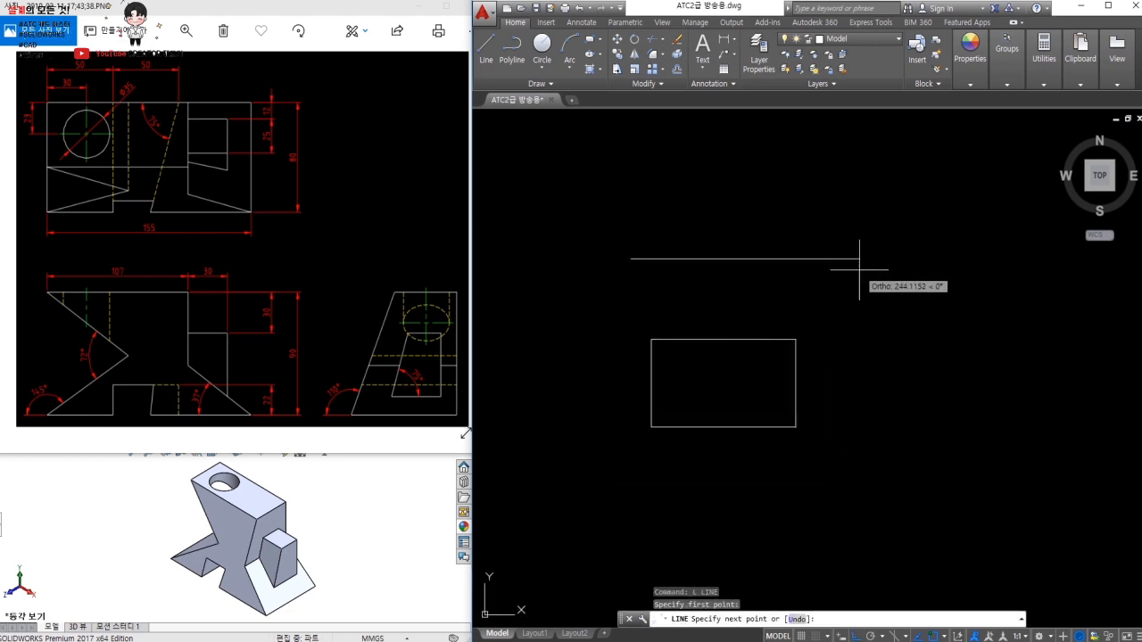
{"action": "left_click", "coordinate": [884, 259]}
{"action": "left_click", "coordinate": [900, 466]}
{"action": "key", "text": "Escape"}
Draw a 45° projection line up and outward from the corner where the two guide lines meet.
{"action": "middle_click_drag", "start_coordinate": [930, 374], "coordinate": [877, 413]}
{"action": "key", "text": "space"}
{"action": "left_click", "coordinate": [831, 297]}
{"action": "type", "text": "<45"}
{"action": "key", "text": "Return"}
{"action": "left_click", "coordinate": [964, 159]}
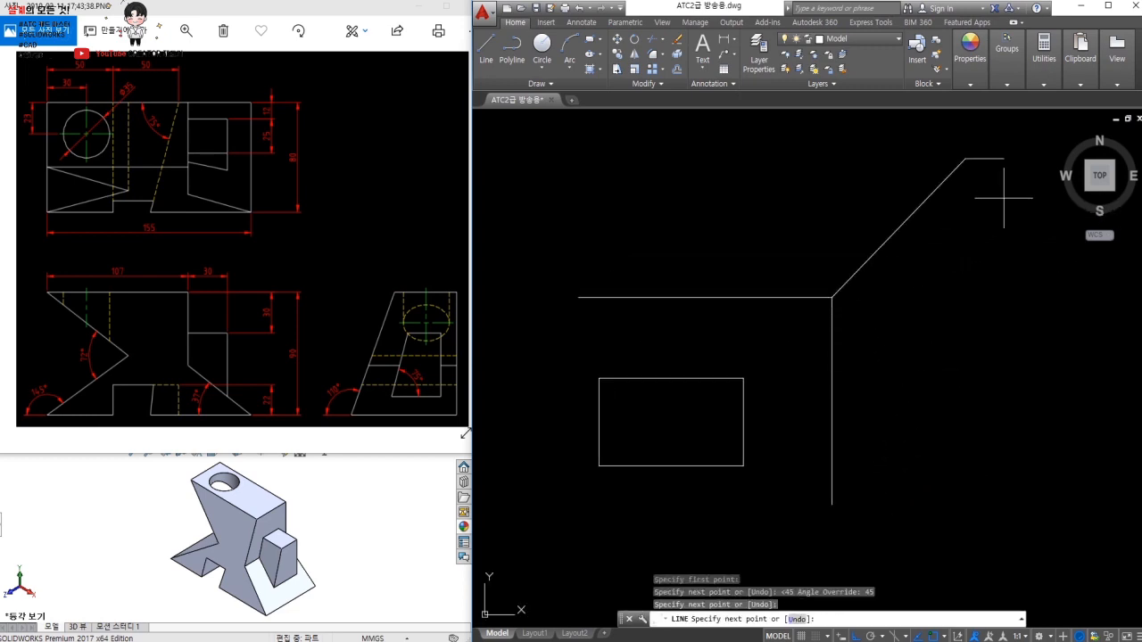
{"action": "key", "text": "Escape"}
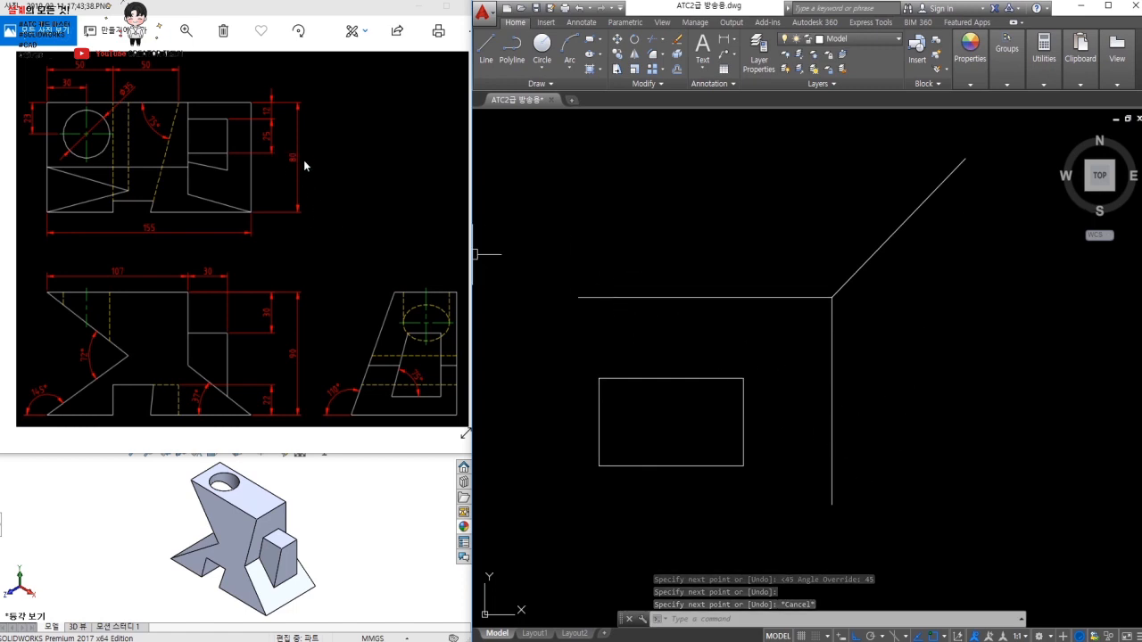
Offset the horizontal guide line 80 upward for the depth of the top view.
{"action": "type", "text": "o"}
{"action": "key", "text": "Return"}
{"action": "type", "text": "80"}
{"action": "key", "text": "Return"}
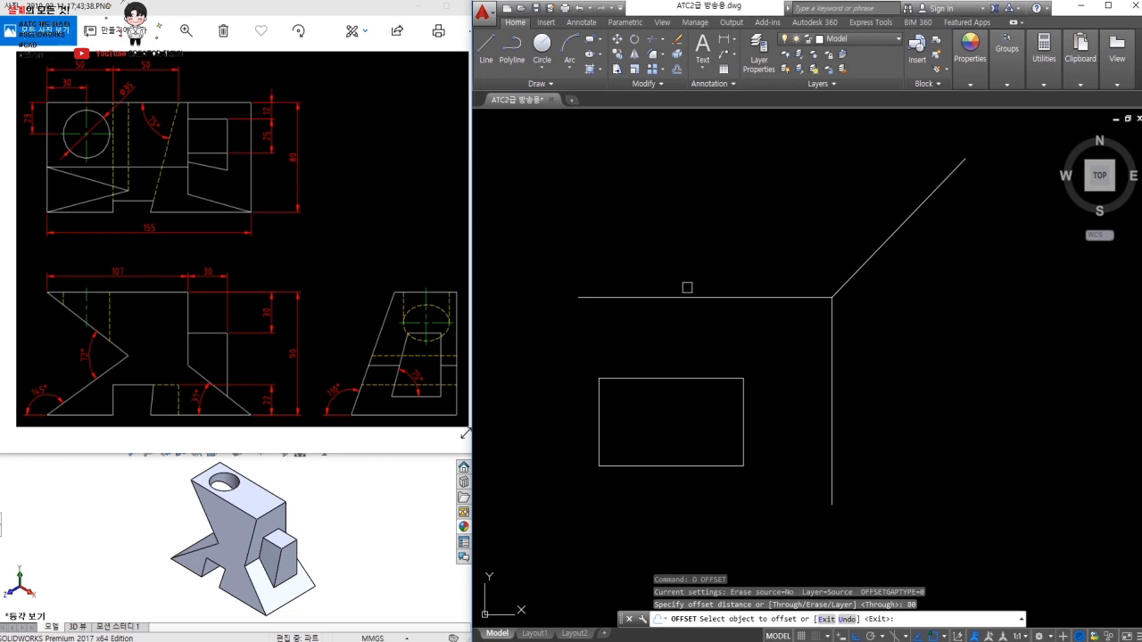
{"action": "left_click", "coordinate": [689, 296]}
{"action": "left_click", "coordinate": [683, 259]}
{"action": "key", "text": "Escape"}
Draw vertical projection lines upward from both upper corners of the front-view rectangle, past the two horizontal guide lines.
{"action": "type", "text": "l"}
{"action": "key", "text": "Return"}
{"action": "left_click", "coordinate": [598, 379]}
{"action": "left_click", "coordinate": [649, 183]}
{"action": "key", "text": "Escape"}
{"action": "key", "text": "space"}
{"action": "left_click", "coordinate": [744, 379]}
{"action": "key", "text": "Escape"}
{"action": "key", "text": "space"}
{"action": "left_click", "coordinate": [743, 378]}
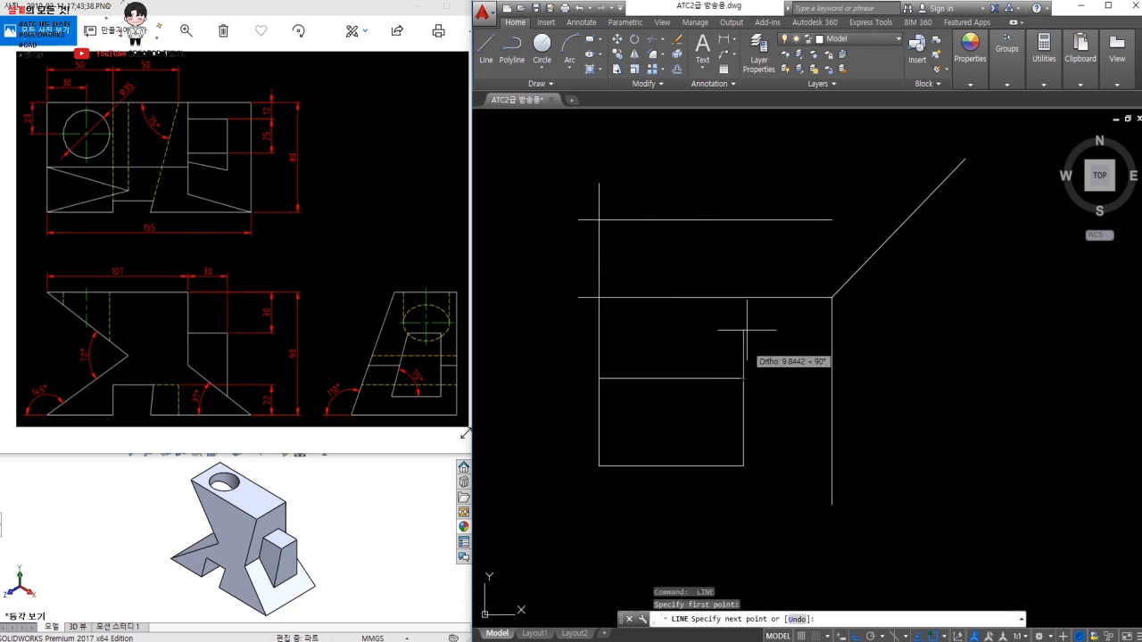
{"action": "left_click", "coordinate": [770, 183]}
{"action": "key", "text": "Escape"}
Trim the overhanging guide and projection lines so that a closed top-view rectangle remains above the front view.
{"action": "type", "text": "tr"}
{"action": "key", "text": "space"}
{"action": "key", "text": "space"}
{"action": "left_click", "coordinate": [791, 191]}
{"action": "left_click", "coordinate": [587, 198]}
{"action": "left_click", "coordinate": [569, 197]}
{"action": "left_click", "coordinate": [584, 306]}
{"action": "left_click", "coordinate": [551, 329]}
{"action": "left_click", "coordinate": [795, 348]}
{"action": "left_click", "coordinate": [795, 348]}
{"action": "left_click", "coordinate": [774, 186]}
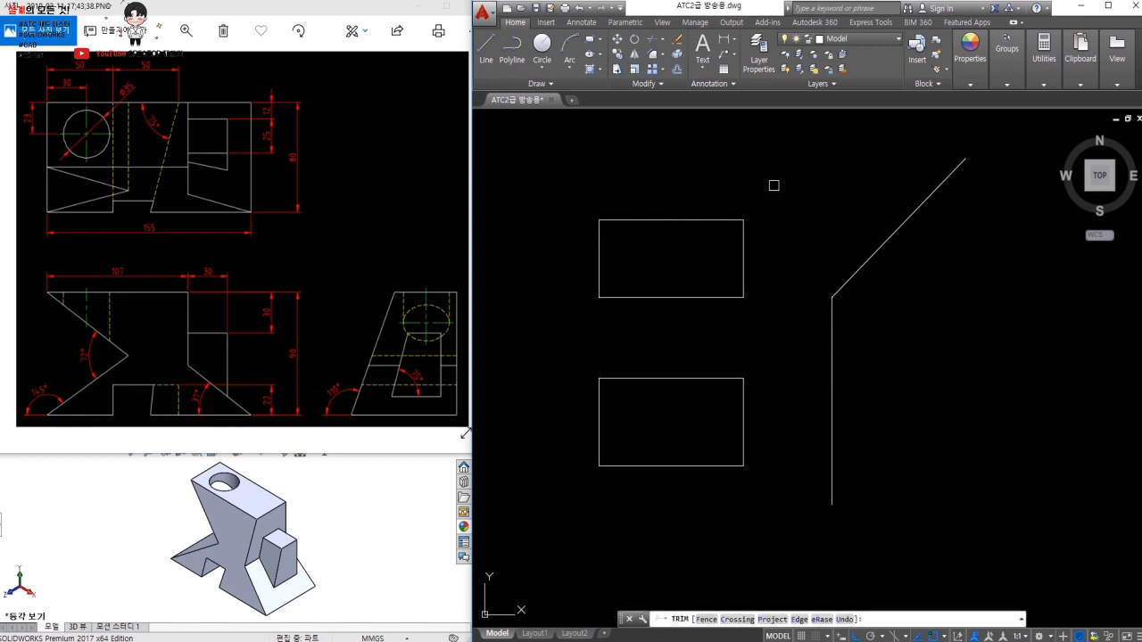
{"action": "key", "text": "Escape"}
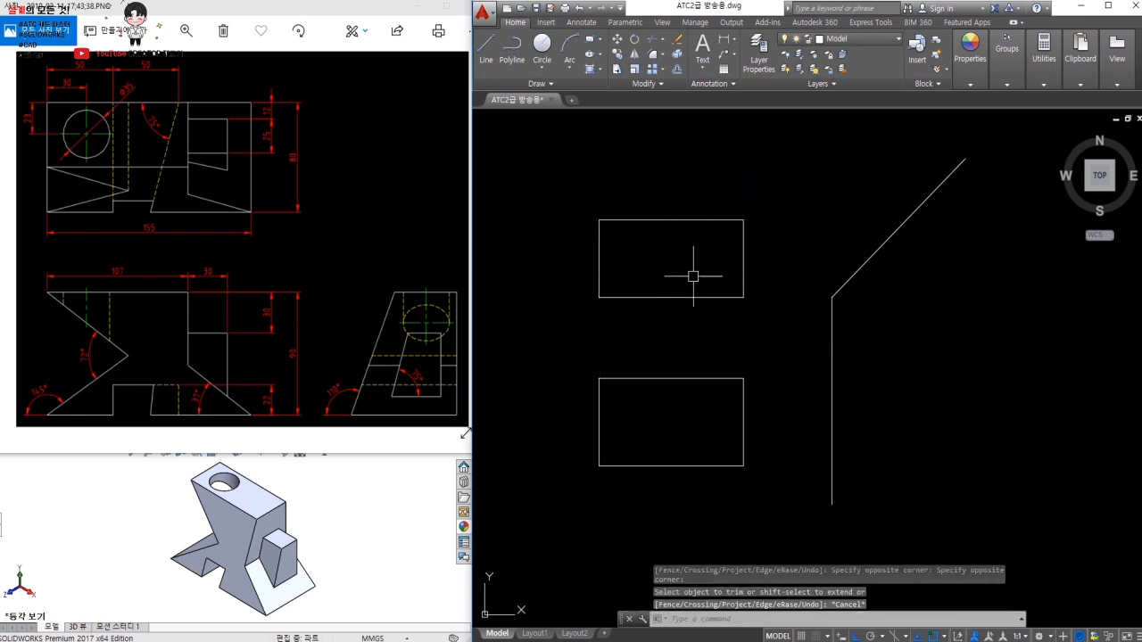
Project the top view's upper edge across the 45° line and draw a vertical line down from their intersection.
{"action": "type", "text": "l"}
{"action": "key", "text": "Return"}
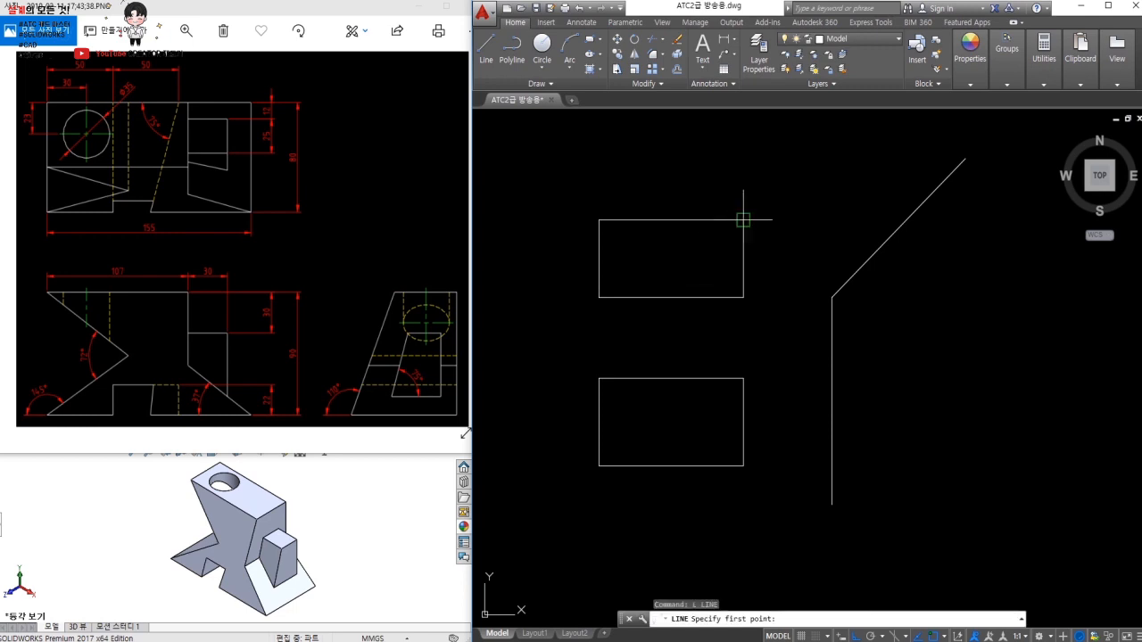
{"action": "left_click", "coordinate": [994, 219]}
{"action": "key", "text": "Return"}
{"action": "key", "text": "Return"}
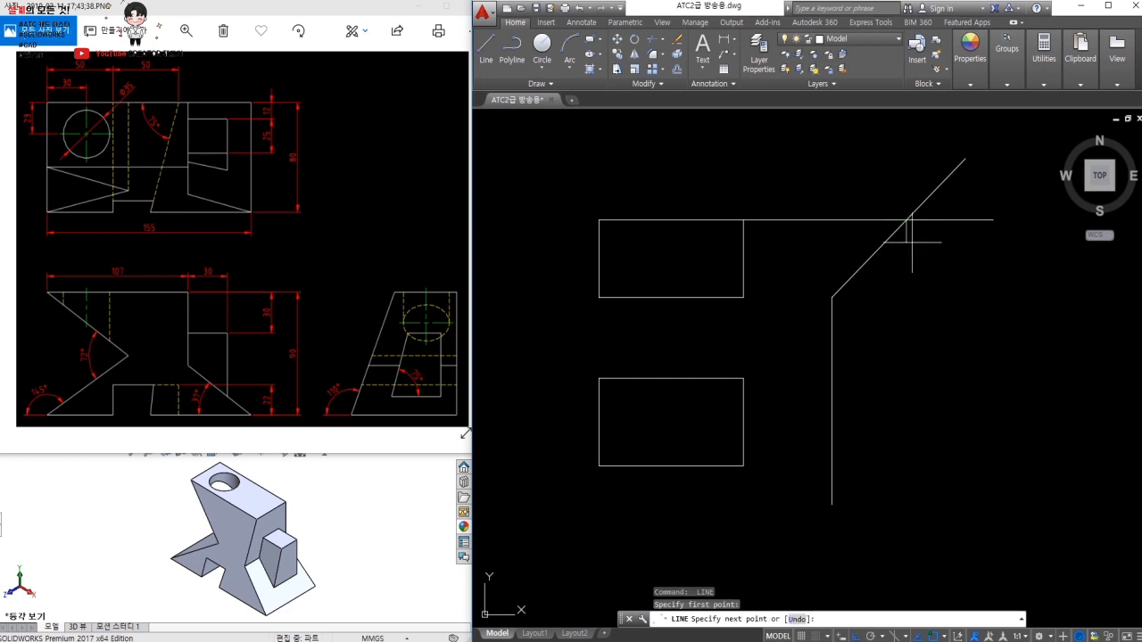
{"action": "left_click", "coordinate": [914, 511]}
{"action": "key", "text": "Return"}
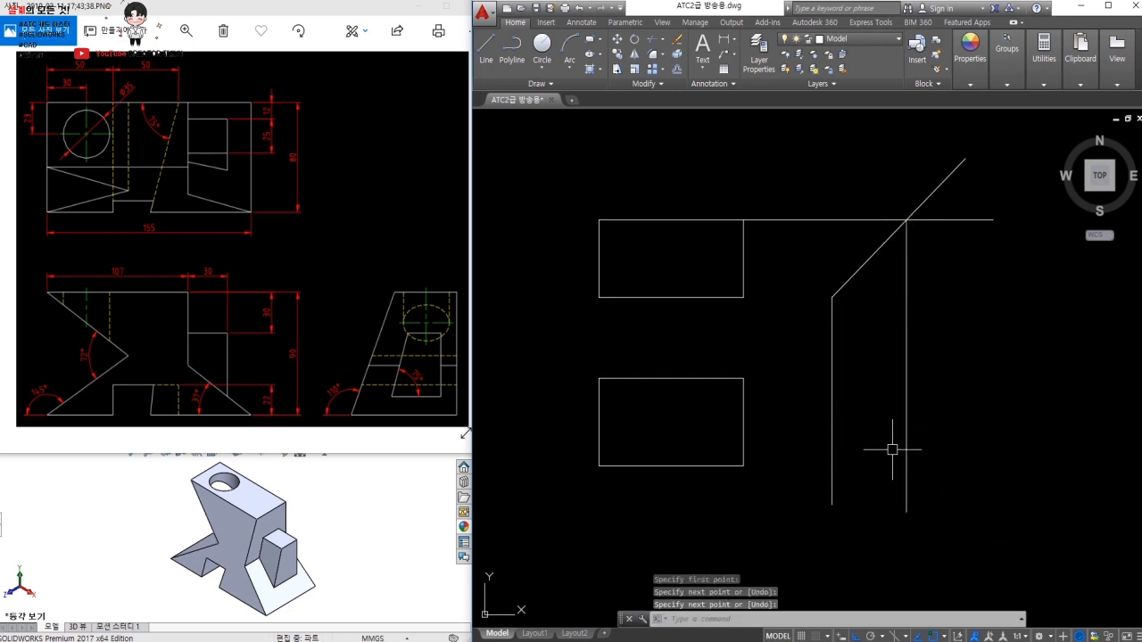
Draw horizontal projection lines from the front view's upper and lower right corners past both vertical lines.
{"action": "key", "text": "Return"}
{"action": "left_click", "coordinate": [742, 379]}
{"action": "left_click", "coordinate": [947, 394]}
{"action": "key", "text": "Return"}
{"action": "key", "text": "Return"}
{"action": "left_click", "coordinate": [744, 465]}
{"action": "left_click", "coordinate": [970, 480]}
{"action": "key", "text": "Escape"}
Trim the excess projection lines around the side view to leave its closed outline beside the front view.
{"action": "type", "text": "tr"}
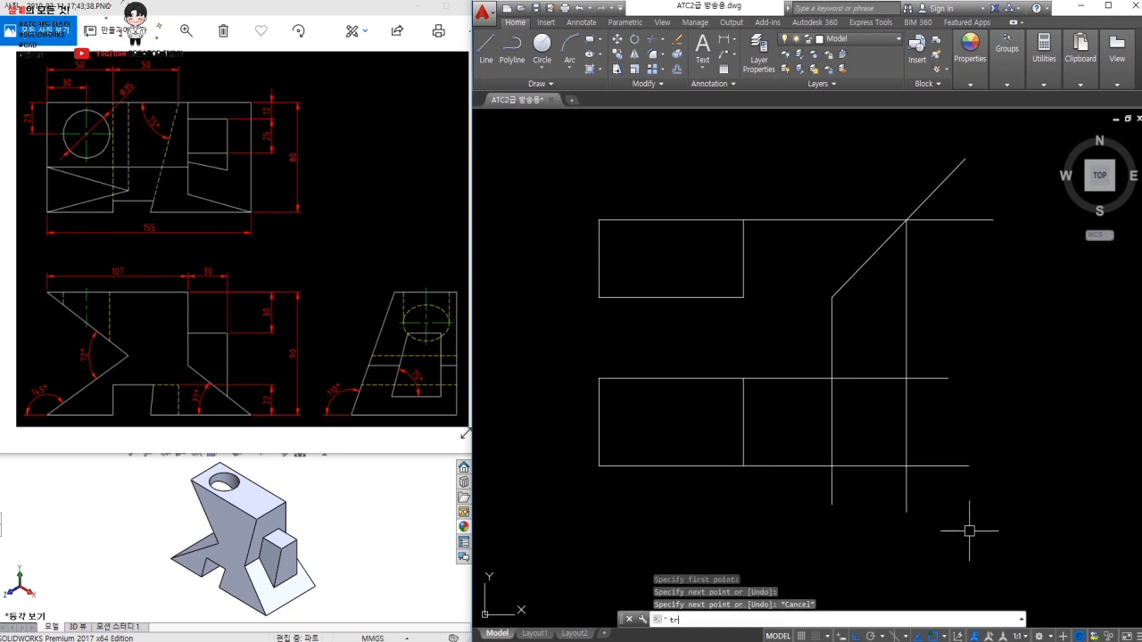
{"action": "key", "text": "Return"}
{"action": "key", "text": "Return"}
{"action": "left_click", "coordinate": [959, 498]}
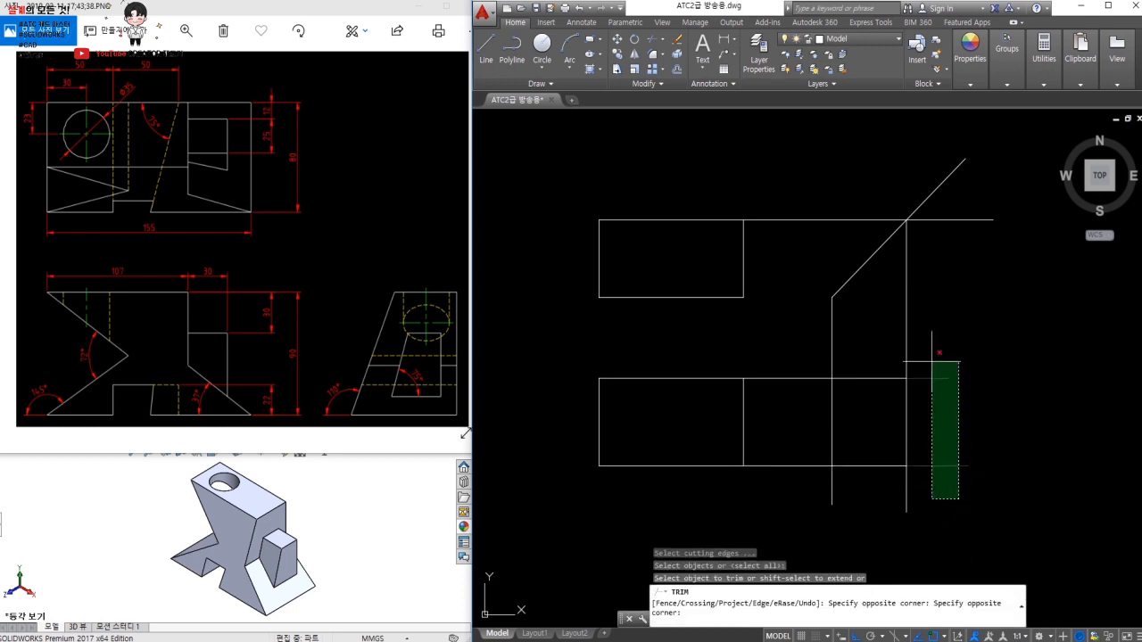
{"action": "left_click", "coordinate": [936, 395]}
{"action": "left_click", "coordinate": [968, 344]}
{"action": "left_click", "coordinate": [816, 343]}
{"action": "left_click", "coordinate": [789, 332]}
{"action": "left_click", "coordinate": [821, 486]}
{"action": "left_click", "coordinate": [790, 502]}
{"action": "left_click", "coordinate": [917, 486]}
{"action": "key", "text": "Escape"}
Erase the leftover projection line between the top view and the 45° line.
{"action": "left_click", "coordinate": [847, 279]}
{"action": "left_click", "coordinate": [811, 191]}
{"action": "type", "text": "e"}
{"action": "key", "text": "Return"}
Explode the front-view rectangle into separate lines.
{"action": "middle_click_drag", "start_coordinate": [760, 311], "coordinate": [776, 286]}
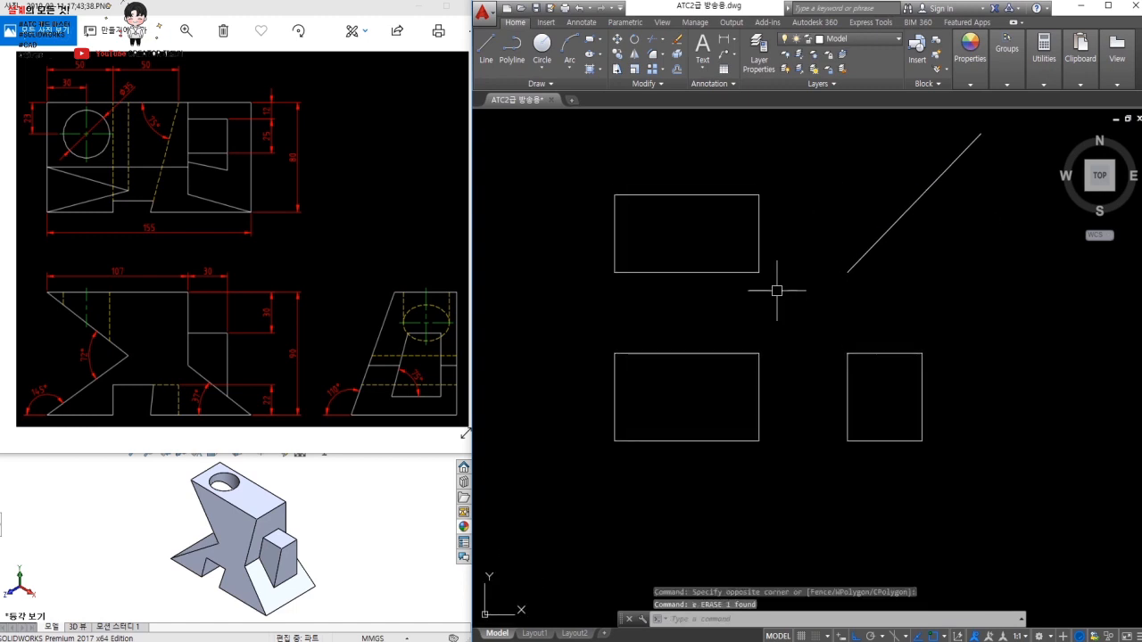
{"action": "scroll", "coordinate": [701, 400], "scroll_direction": "up", "scroll_amount": 3}
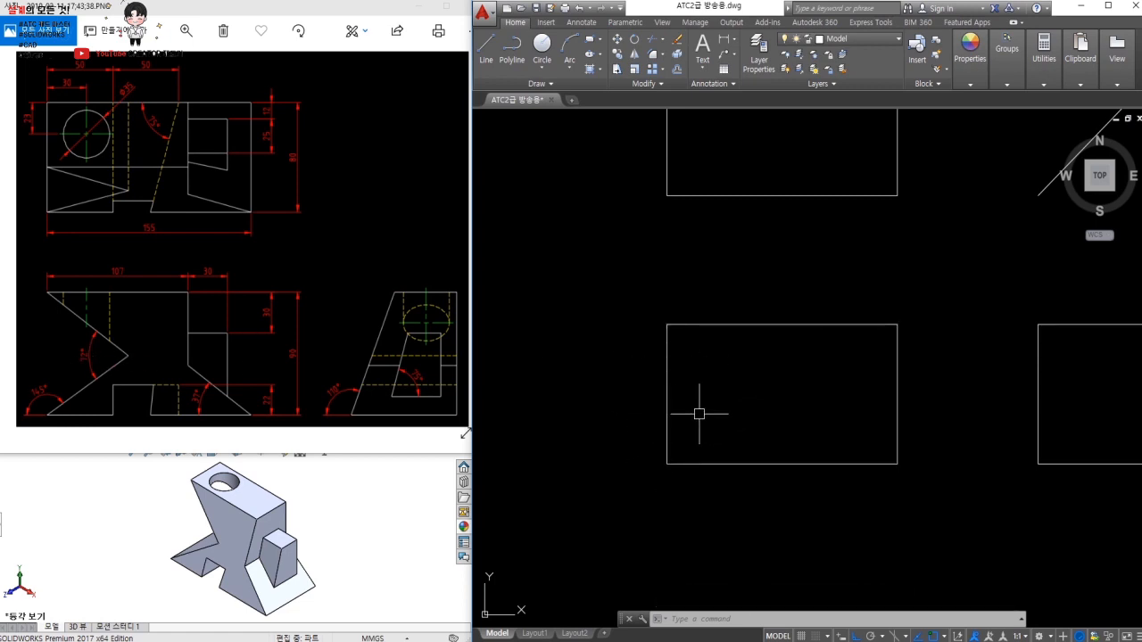
{"action": "type", "text": "ro"}
{"action": "key", "text": "Return"}
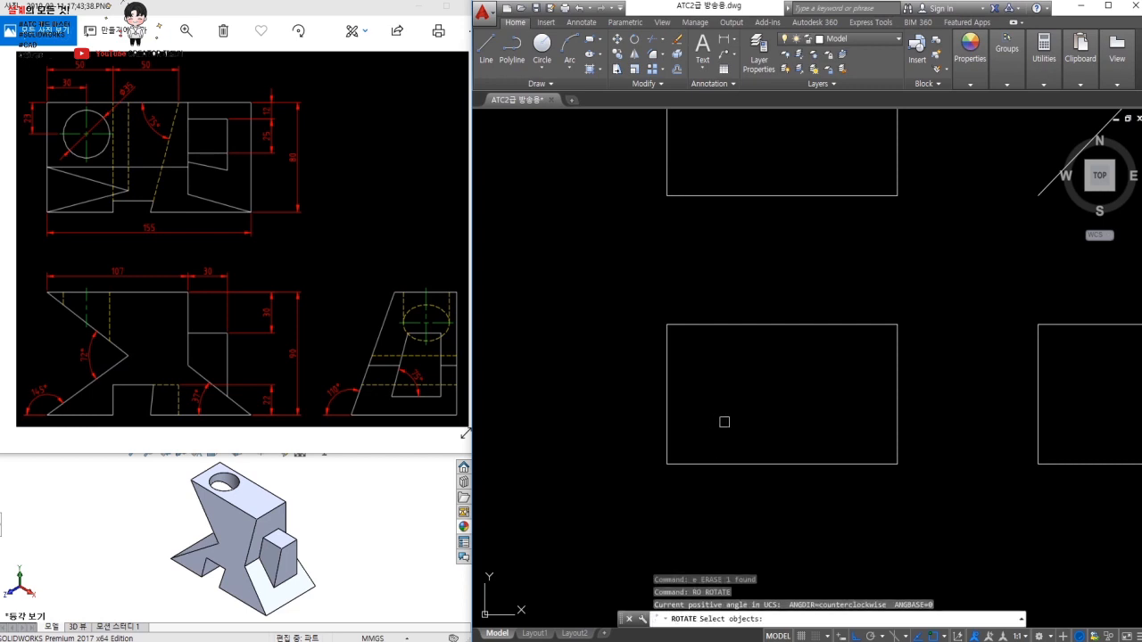
{"action": "left_click", "coordinate": [727, 421]}
{"action": "left_click", "coordinate": [681, 479]}
{"action": "key", "text": "Return"}
{"action": "key", "text": "Escape"}
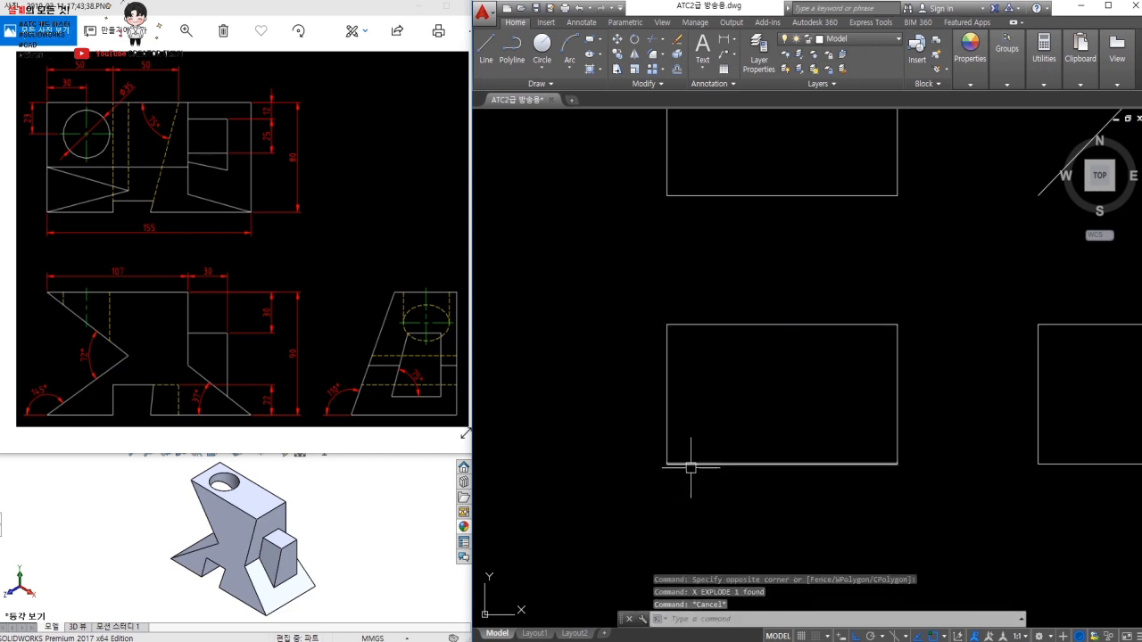
Draw a line at 35° from the front view's lower-left corner into the rectangle.
{"action": "type", "text": "l"}
{"action": "key", "text": "Return"}
{"action": "left_click", "coordinate": [667, 464]}
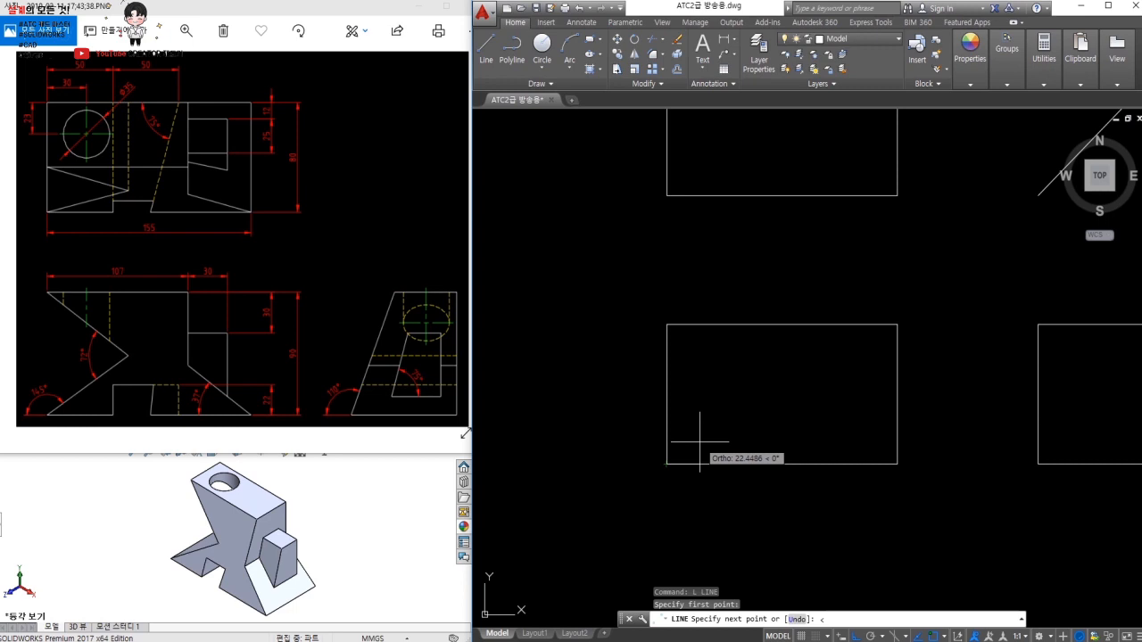
{"action": "type", "text": "<35"}
{"action": "key", "text": "Return"}
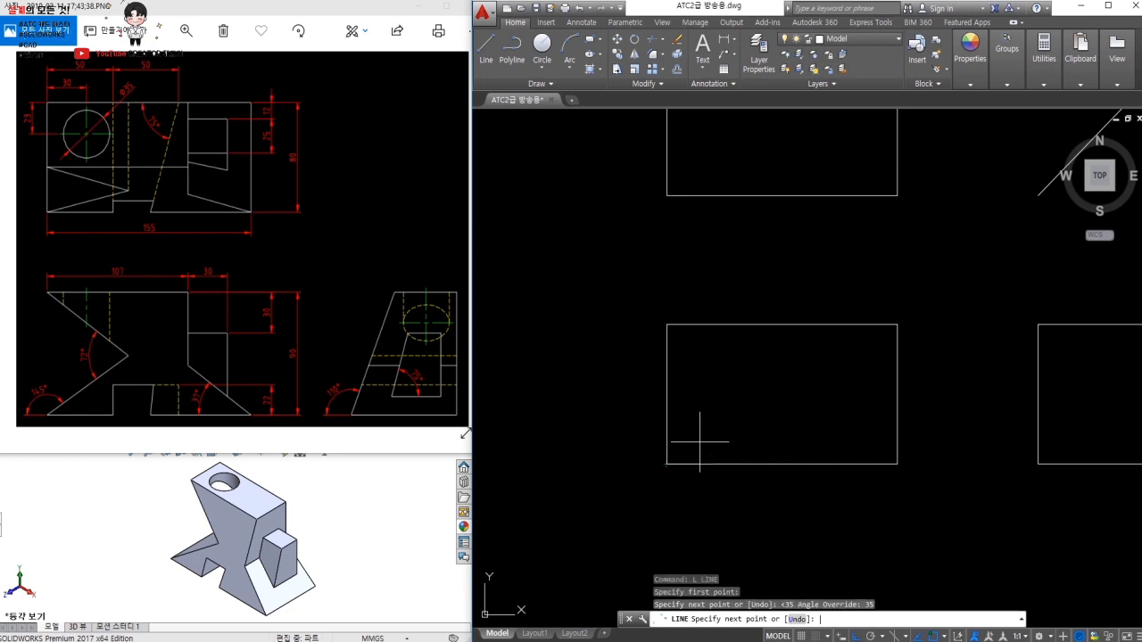
{"action": "left_click", "coordinate": [770, 410]}
{"action": "key", "text": "Escape"}
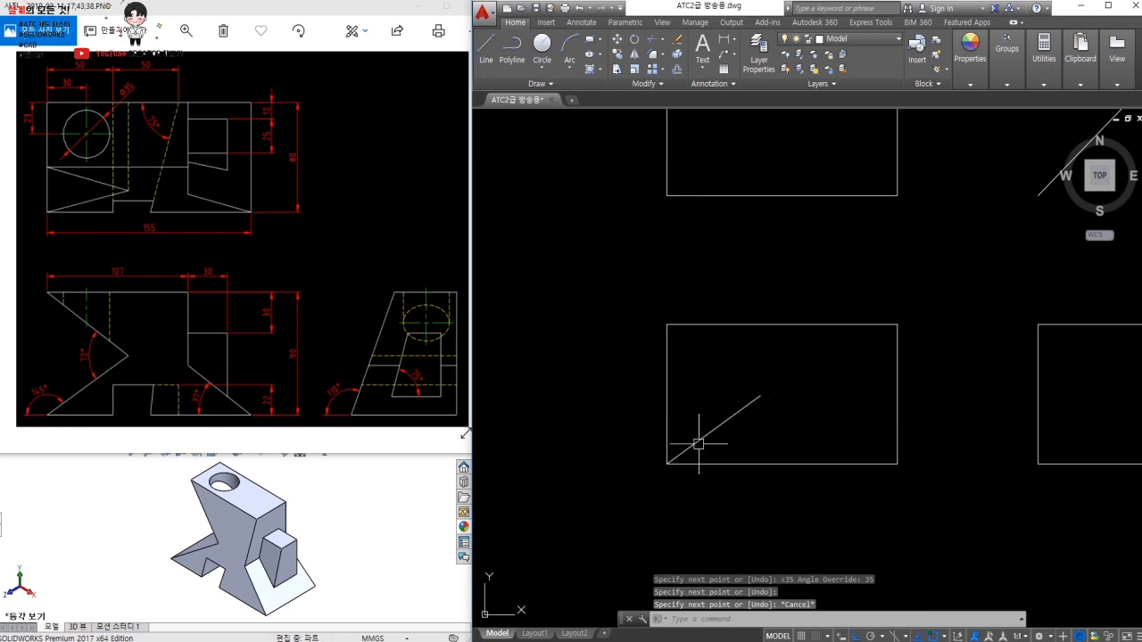
{"action": "left_click", "coordinate": [754, 406]}
{"action": "key", "text": "Escape"}
Rotate a copy of the 35° line by -72° about its upper end.
{"action": "type", "text": "ro"}
{"action": "key", "text": "Return"}
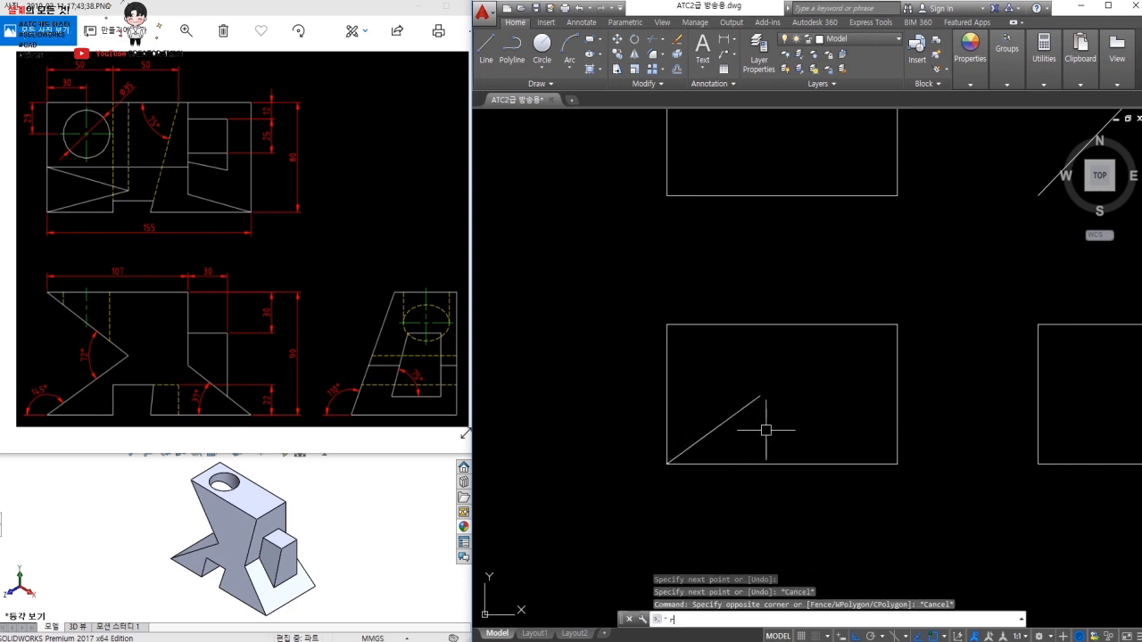
{"action": "left_click", "coordinate": [746, 403]}
{"action": "key", "text": "Return"}
{"action": "left_click", "coordinate": [761, 396]}
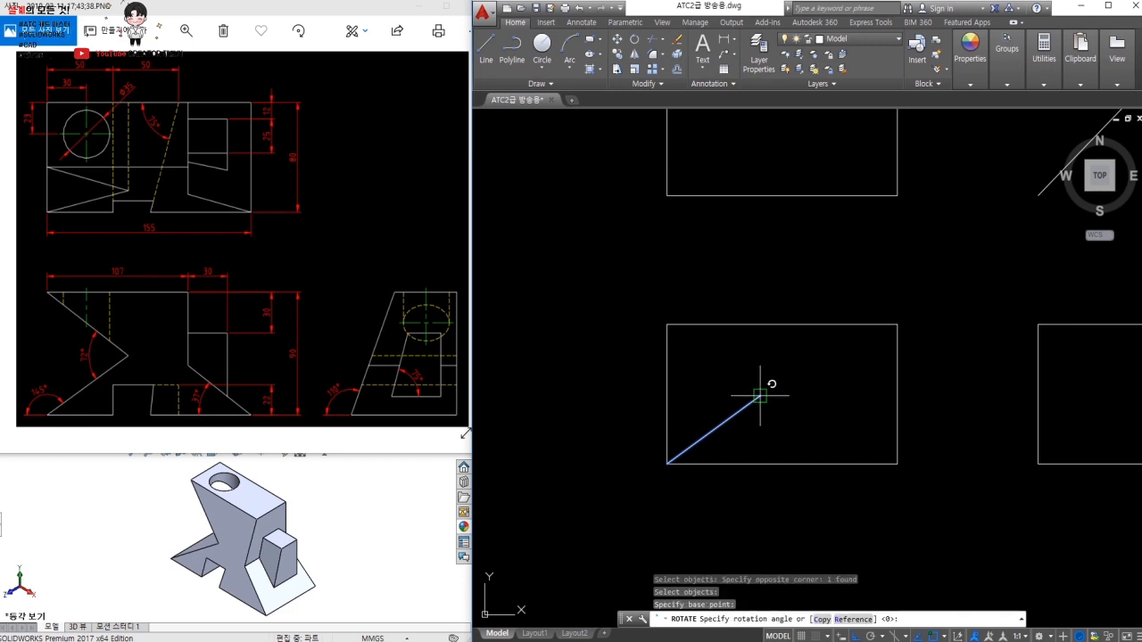
{"action": "type", "text": "c"}
{"action": "key", "text": "Return"}
{"action": "key", "text": "Return"}
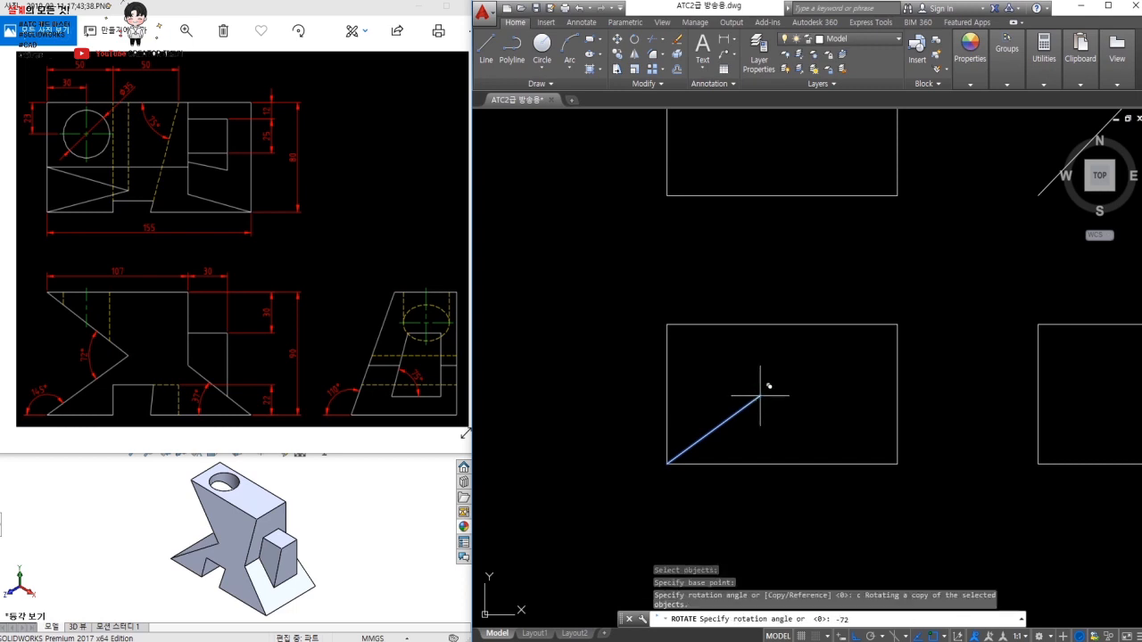
{"action": "key", "text": "Return"}
Move the rotated copy so its upper end sits on the front view's upper-left corner.
{"action": "left_click", "coordinate": [745, 359]}
{"action": "left_click", "coordinate": [705, 366]}
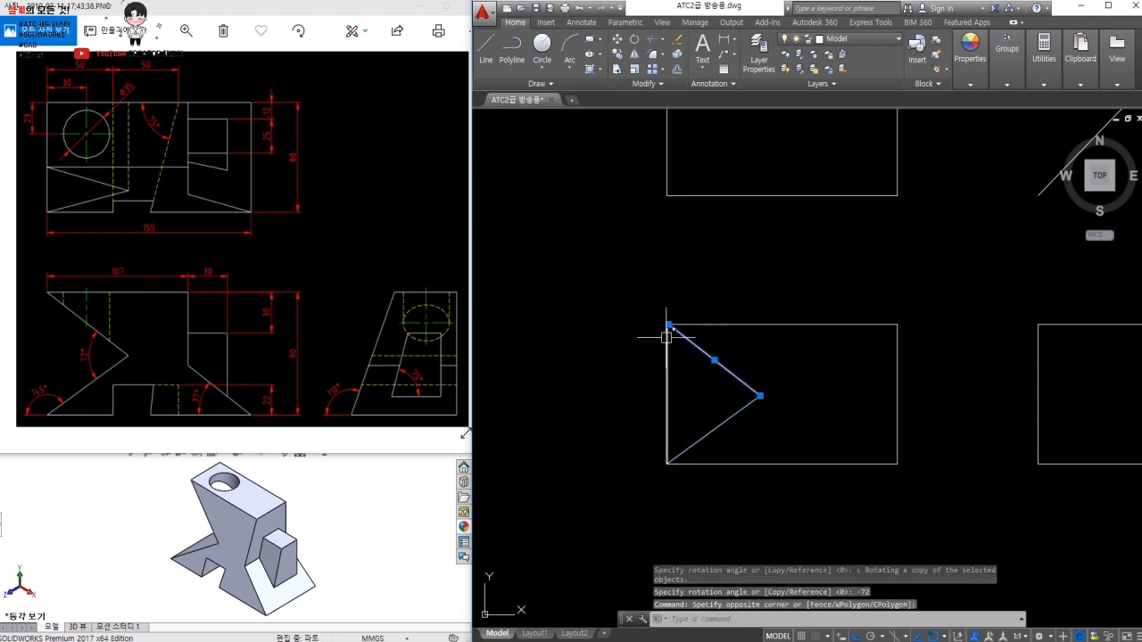
{"action": "scroll", "coordinate": [668, 337], "scroll_direction": "up", "scroll_amount": 2}
{"action": "type", "text": "m"}
{"action": "key", "text": "Return"}
{"action": "scroll", "coordinate": [668, 312], "scroll_direction": "up", "scroll_amount": 2}
{"action": "left_click", "coordinate": [656, 279]}
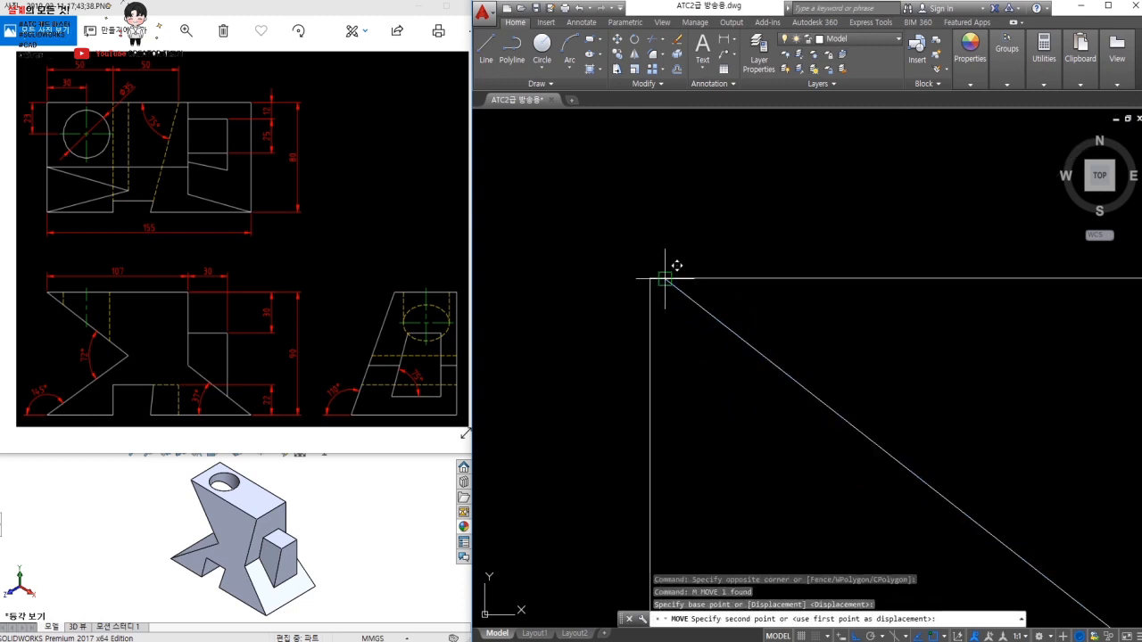
{"action": "left_click", "coordinate": [650, 278]}
Fillet the two slanted lines so they meet in a sharp corner at the tip of the V notch.
{"action": "scroll", "coordinate": [741, 359], "scroll_direction": "down", "scroll_amount": 2}
{"action": "scroll", "coordinate": [1015, 526], "scroll_direction": "down", "scroll_amount": 2}
{"action": "type", "text": "f"}
{"action": "key", "text": "Return"}
{"action": "left_click", "coordinate": [1002, 542]}
{"action": "middle_click_drag", "start_coordinate": [1022, 571], "coordinate": [888, 392]}
{"action": "left_click", "coordinate": [887, 401]}
{"action": "key", "text": "Escape"}
Erase the front view's left vertical edge across the opening of the V notch.
{"action": "left_click", "coordinate": [700, 355]}
{"action": "left_click", "coordinate": [652, 374]}
{"action": "type", "text": "e"}
{"action": "key", "text": "Return"}
Draw a short vertical guide line upward from the front view's upper-left corner.
{"action": "scroll", "coordinate": [764, 397], "scroll_direction": "down", "scroll_amount": 2}
{"action": "middle_click_drag", "start_coordinate": [679, 389], "coordinate": [674, 389]}
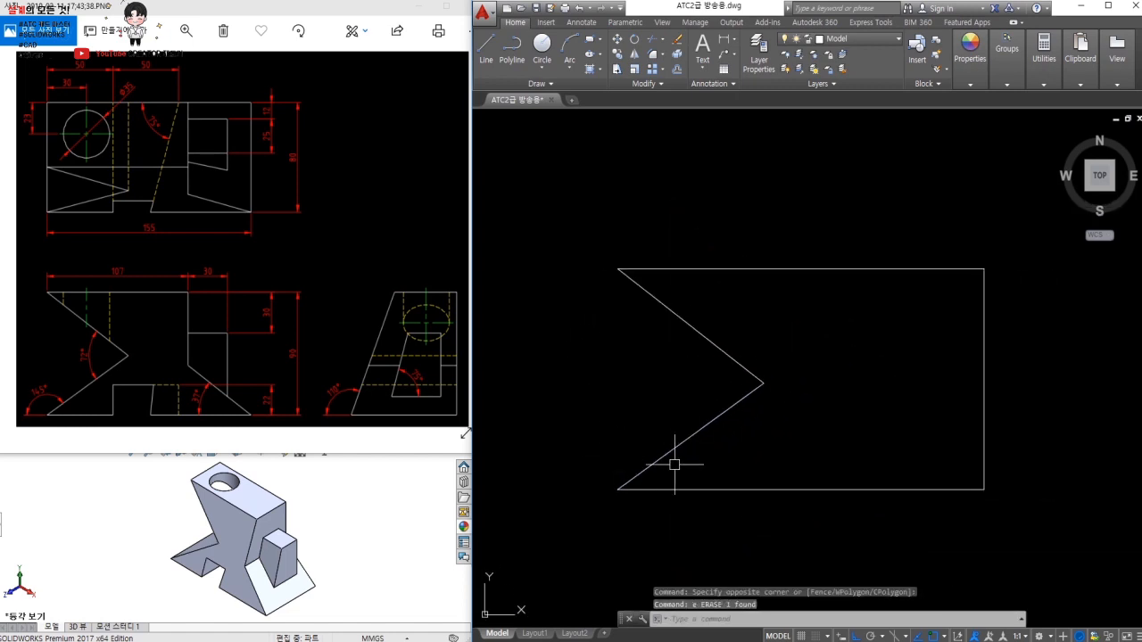
{"action": "type", "text": "l"}
{"action": "key", "text": "Return"}
{"action": "left_click", "coordinate": [618, 268]}
{"action": "left_click", "coordinate": [622, 194]}
{"action": "key", "text": "Escape"}
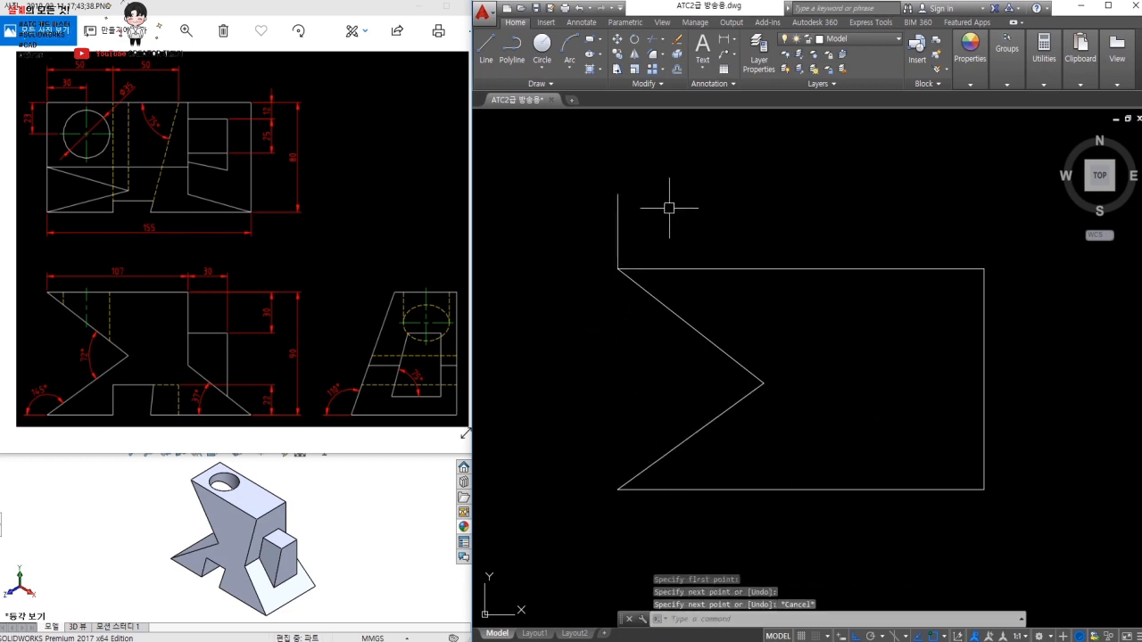
Offset the short vertical guide line 107 mm to the right above the front view.
{"action": "type", "text": "o"}
{"action": "key", "text": "Return"}
{"action": "type", "text": "107"}
{"action": "key", "text": "Return"}
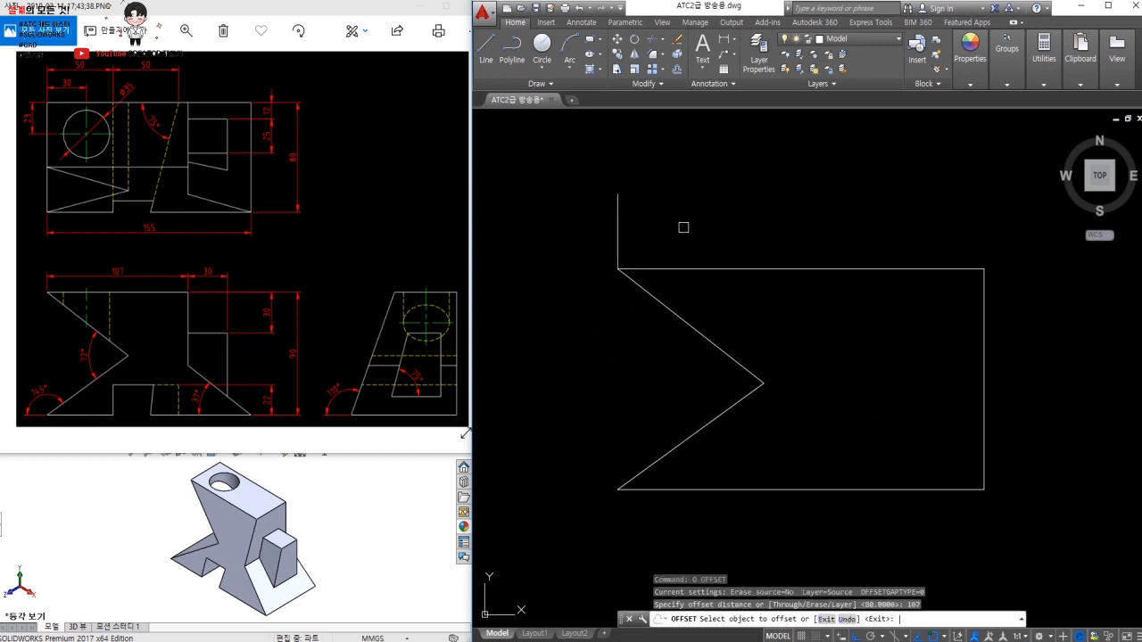
{"action": "left_click", "coordinate": [618, 253]}
{"action": "left_click", "coordinate": [813, 237]}
{"action": "key", "text": "Escape"}
Erase the original guide line above the front view's upper-left corner.
{"action": "left_click", "coordinate": [729, 217]}
{"action": "left_click", "coordinate": [571, 208]}
{"action": "type", "text": "e"}
{"action": "key", "text": "Return"}
Draw a line up and leftward from the front view's lower-right corner at an angle of -37°.
{"action": "type", "text": "l"}
{"action": "key", "text": "Return"}
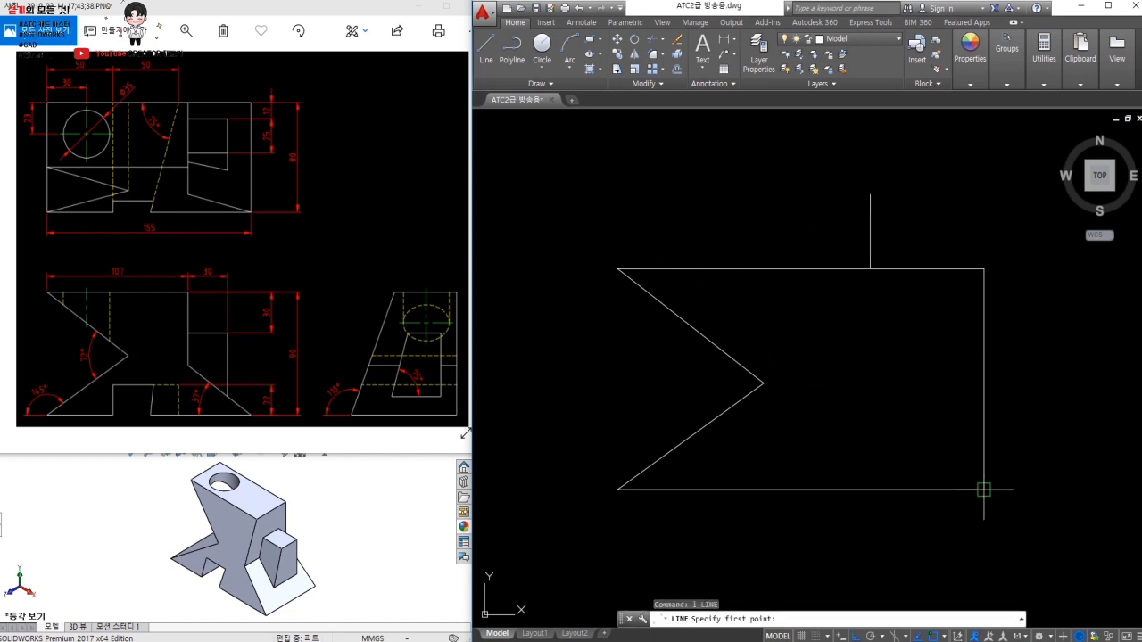
{"action": "left_click", "coordinate": [983, 490]}
{"action": "type", "text": "<-37"}
{"action": "key", "text": "Return"}
{"action": "left_click", "coordinate": [812, 433]}
{"action": "key", "text": "Return"}
Fillet the 37° slanted line with the vertical guide line so they meet in a sharp corner.
{"action": "type", "text": "f"}
{"action": "key", "text": "Return"}
{"action": "left_click", "coordinate": [915, 433]}
{"action": "left_click", "coordinate": [871, 250]}
{"action": "key", "text": "Escape"}
Trim the front view's top edge beyond the new vertical line and the stub projecting above that edge.
{"action": "type", "text": "tr"}
{"action": "key", "text": "Return"}
{"action": "key", "text": "Return"}
{"action": "left_click", "coordinate": [992, 252]}
{"action": "left_click", "coordinate": [969, 312]}
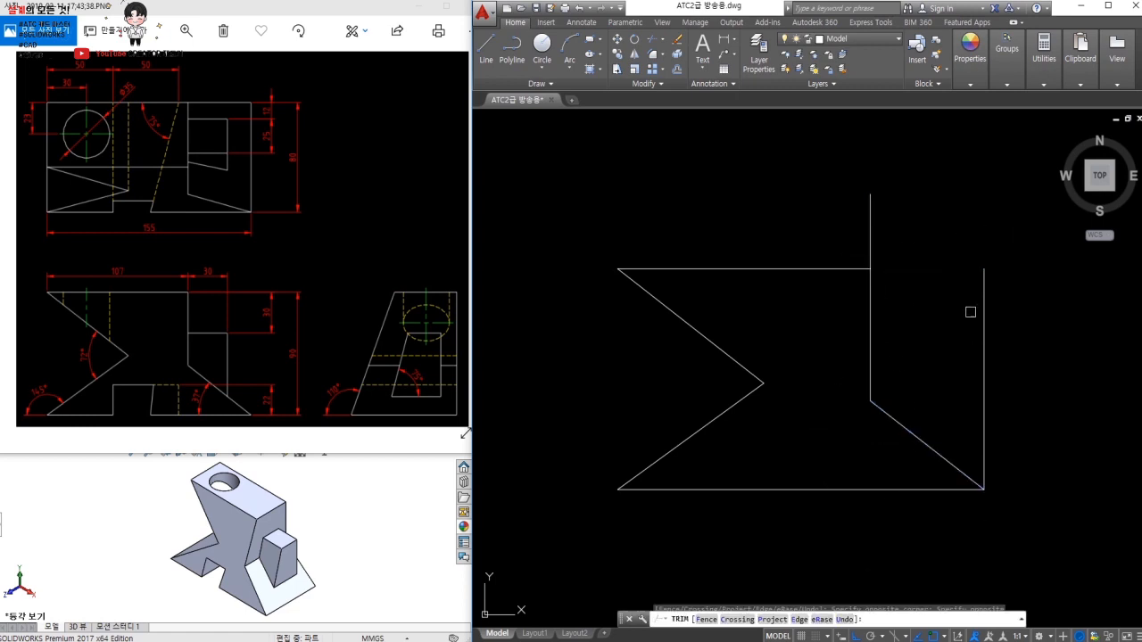
{"action": "left_click", "coordinate": [899, 245]}
{"action": "left_click", "coordinate": [799, 231]}
{"action": "key", "text": "Escape"}
Erase the front view's leftover outer right vertical edge.
{"action": "left_click_drag", "start_coordinate": [1075, 308], "coordinate": [977, 368]}
{"action": "type", "text": "e"}
{"action": "key", "text": "Return"}
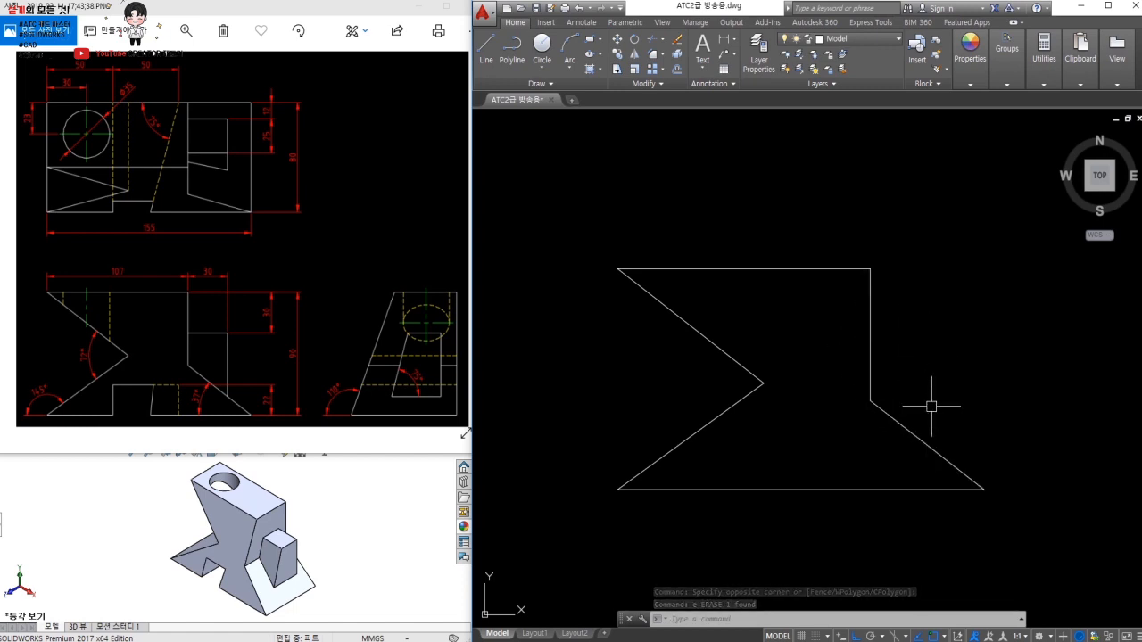
Offset the front view's right vertical edge 30 mm to the right and its top edge 30 mm down.
{"action": "type", "text": "o"}
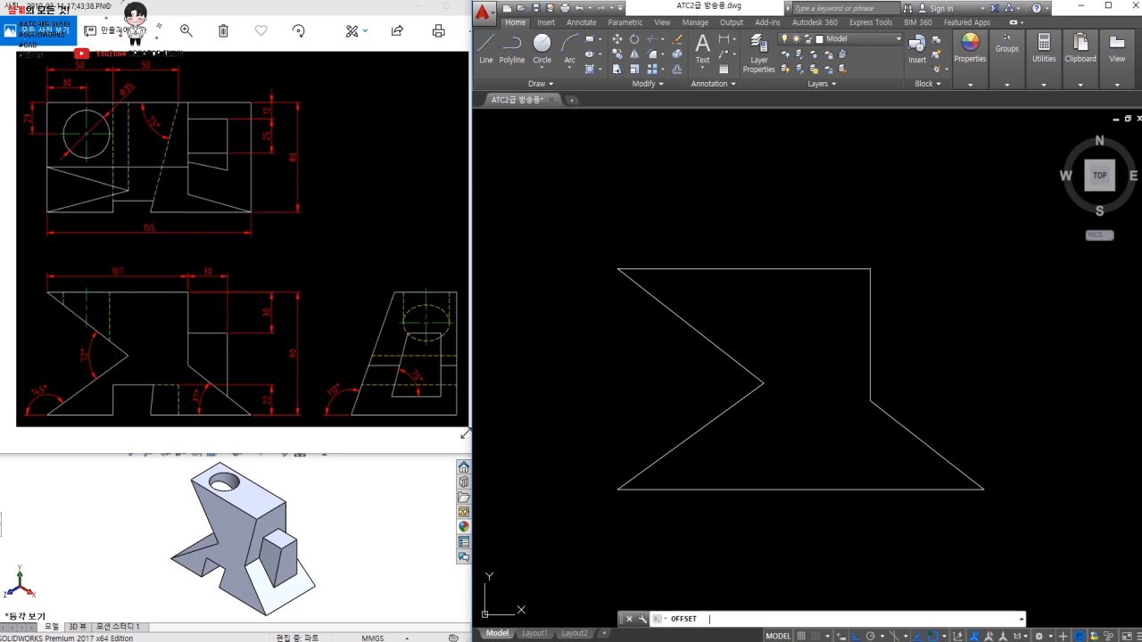
{"action": "key", "text": "Return"}
{"action": "type", "text": "30"}
{"action": "key", "text": "Return"}
{"action": "left_click", "coordinate": [869, 345]}
{"action": "left_click", "coordinate": [905, 344]}
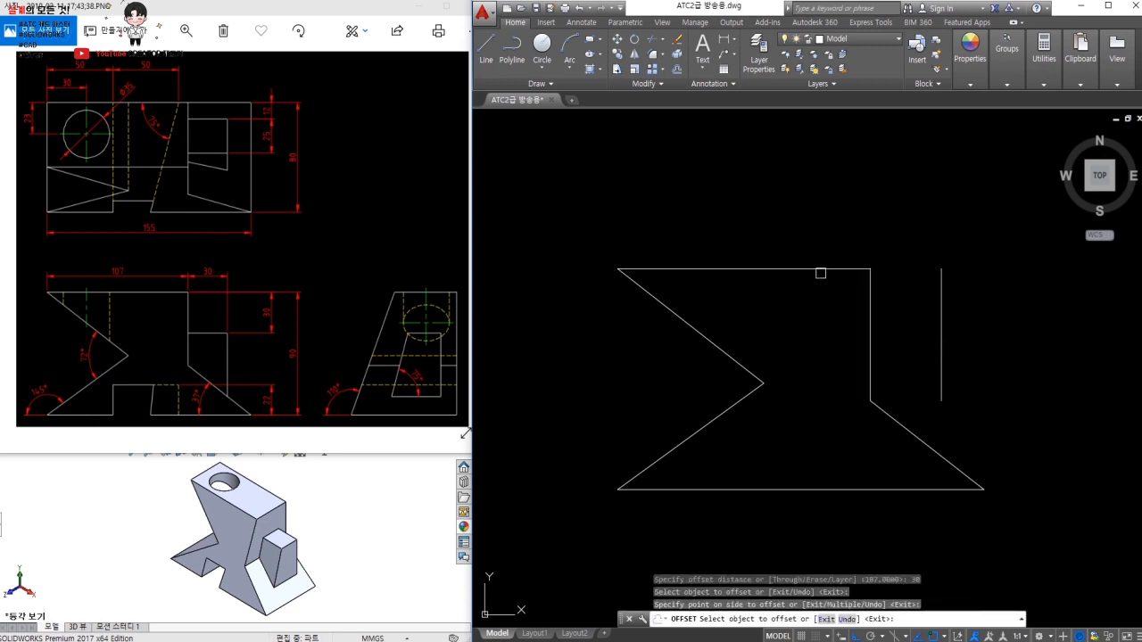
{"action": "key", "text": "Escape"}
Fillet the two offset lines into the sharp upper-right corner of the protruding block.
{"action": "type", "text": "f"}
{"action": "key", "text": "Return"}
{"action": "left_click", "coordinate": [854, 343]}
{"action": "left_click", "coordinate": [942, 380]}
{"action": "key", "text": "Escape"}
Extend the protruding block's right edge down to the 37° slanted edge.
{"action": "type", "text": "tr"}
{"action": "key", "text": "Return"}
{"action": "key", "text": "Return"}
{"action": "left_click", "coordinate": [940, 397]}
{"action": "key", "text": "Escape"}
Trim the block's top line back to the front view's vertical edge, removing the part inside the body.
{"action": "left_click", "coordinate": [896, 371]}
{"action": "left_click", "coordinate": [843, 381]}
{"action": "key", "text": "space"}
{"action": "left_click", "coordinate": [841, 385]}
{"action": "left_click", "coordinate": [817, 329]}
{"action": "key", "text": "space"}
Draw a 70° line from the side view's lower-left corner to above its top edge.
{"action": "middle_click_drag", "start_coordinate": [915, 472], "coordinate": [898, 448]}
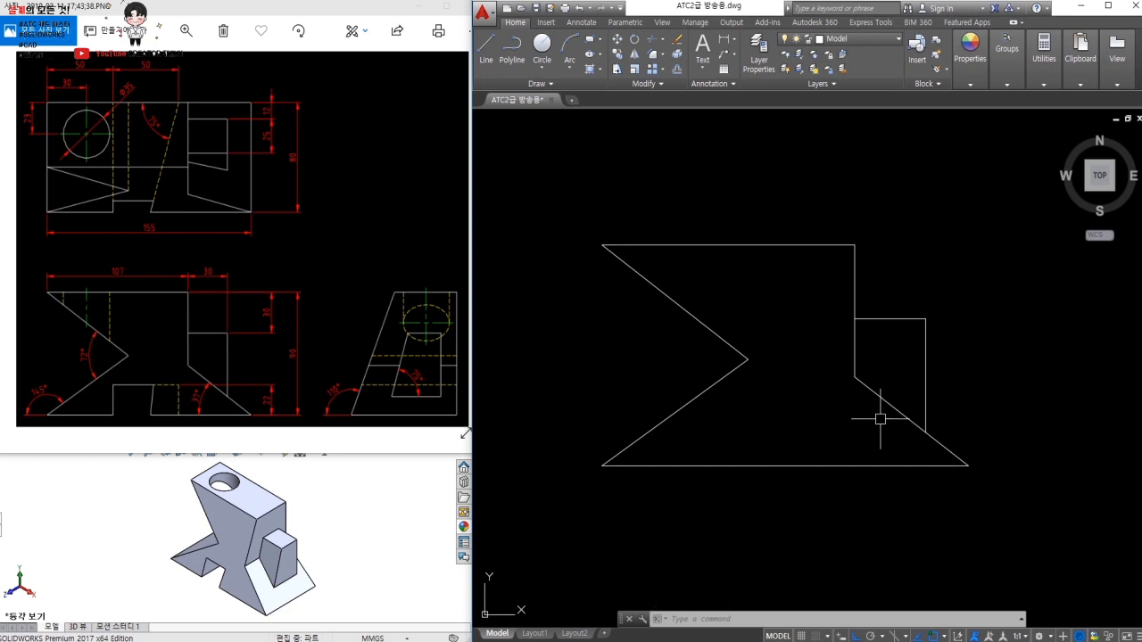
{"action": "scroll", "coordinate": [881, 418], "scroll_direction": "down", "scroll_amount": 2}
{"action": "middle_click_drag", "start_coordinate": [875, 426], "coordinate": [612, 413]}
{"action": "scroll", "coordinate": [803, 419], "scroll_direction": "up", "scroll_amount": 2}
{"action": "type", "text": "l"}
{"action": "key", "text": "Return"}
{"action": "left_click", "coordinate": [767, 461]}
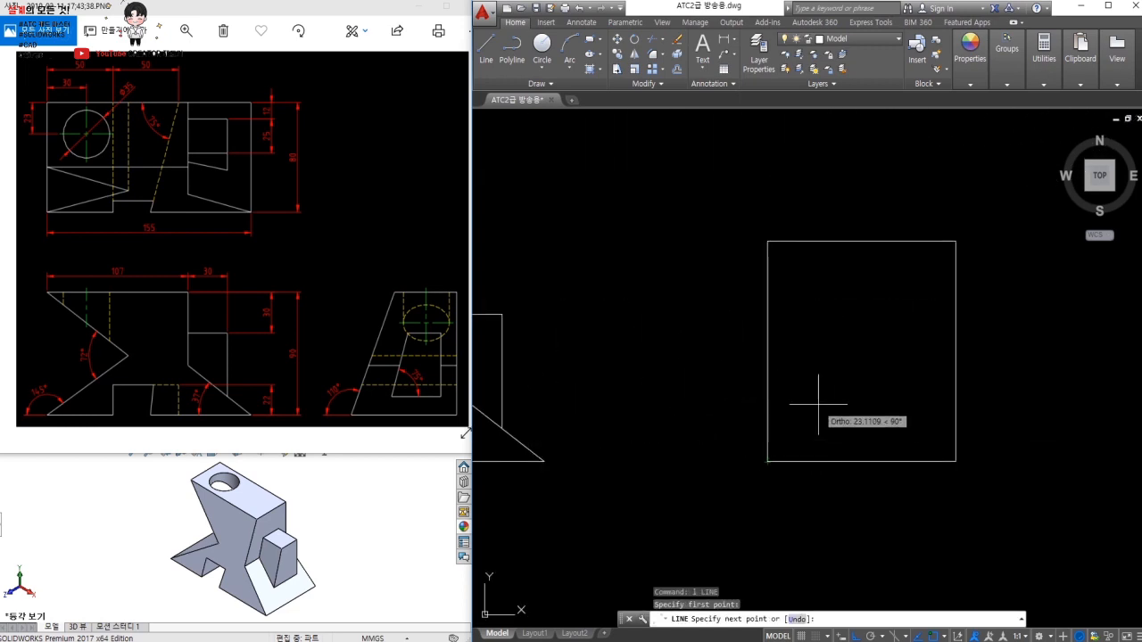
{"action": "type", "text": "<78"}
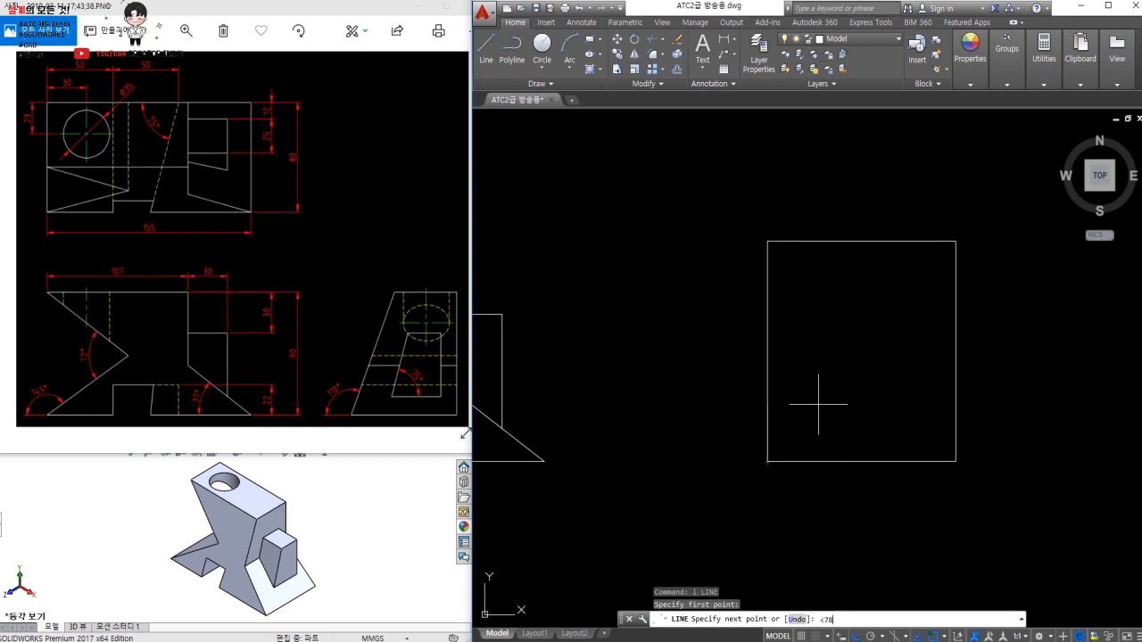
{"action": "key", "text": "Return"}
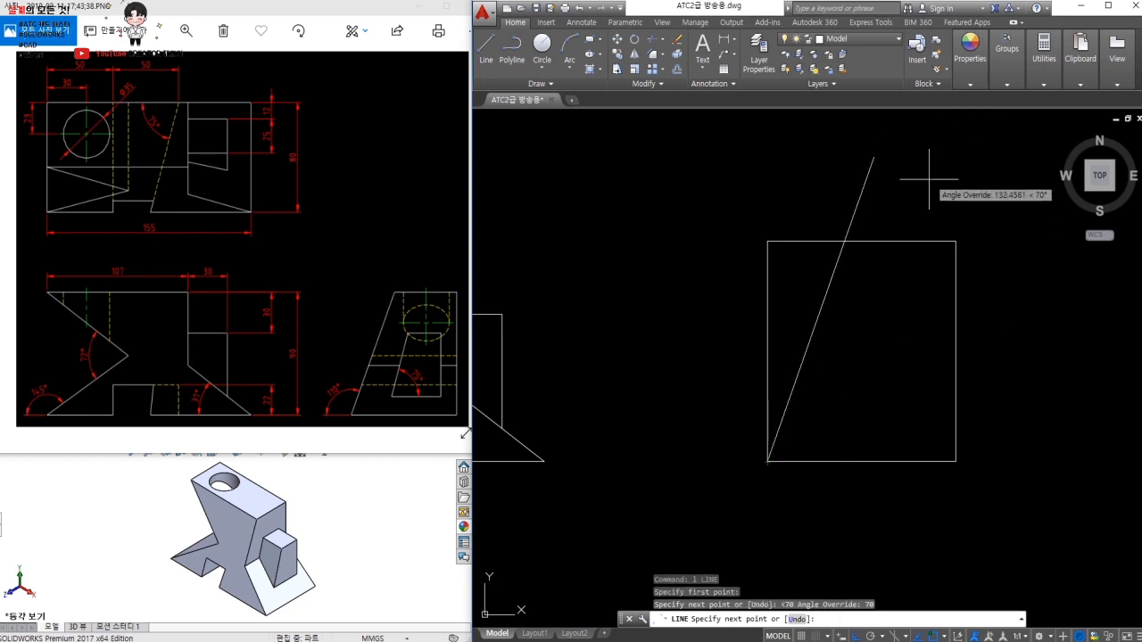
{"action": "left_click", "coordinate": [869, 173]}
{"action": "key", "text": "Escape"}
Trim the 70° line above the side view's top edge and the top edge left of that line.
{"action": "type", "text": "rt"}
{"action": "key", "text": "Return"}
{"action": "key", "text": "Return"}
{"action": "left_click", "coordinate": [883, 212]}
{"action": "left_click", "coordinate": [821, 219]}
{"action": "left_click", "coordinate": [815, 220]}
{"action": "left_click", "coordinate": [741, 286]}
{"action": "key", "text": "Escape"}
Erase the side view's original left vertical edge.
{"action": "left_click", "coordinate": [791, 276]}
{"action": "left_click", "coordinate": [734, 257]}
{"action": "type", "text": "e"}
{"action": "key", "text": "Return"}
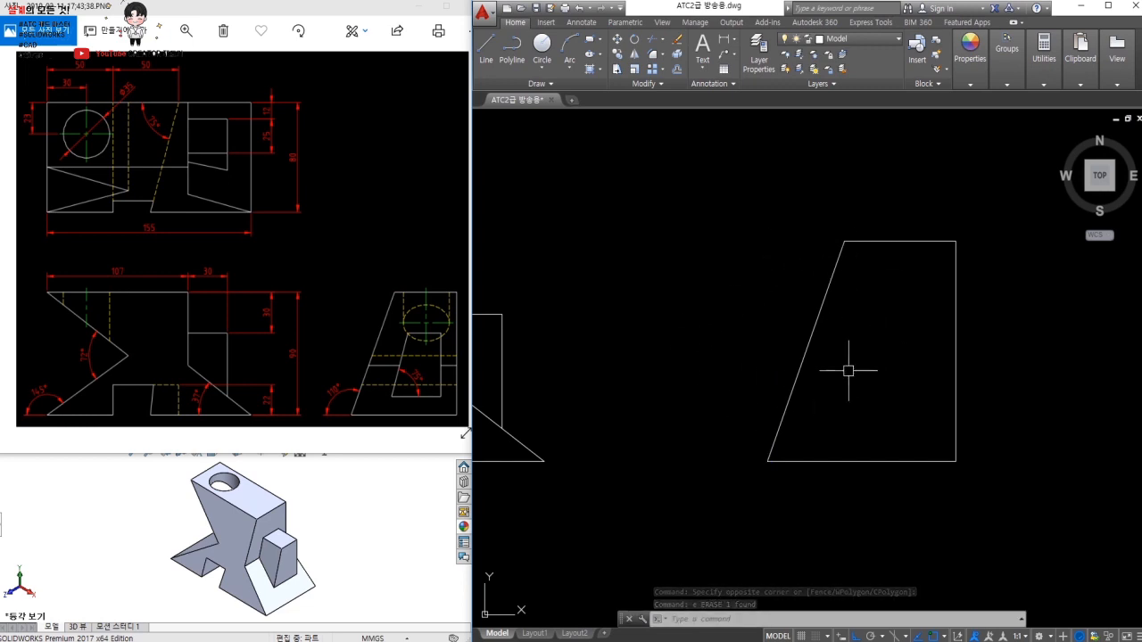
Offset the top view's left edge 50 mm to the right.
{"action": "scroll", "coordinate": [651, 288], "scroll_direction": "up", "scroll_amount": 3}
{"action": "middle_click_drag", "start_coordinate": [849, 420], "coordinate": [1086, 628]}
{"action": "type", "text": "O"}
{"action": "key", "text": "Return"}
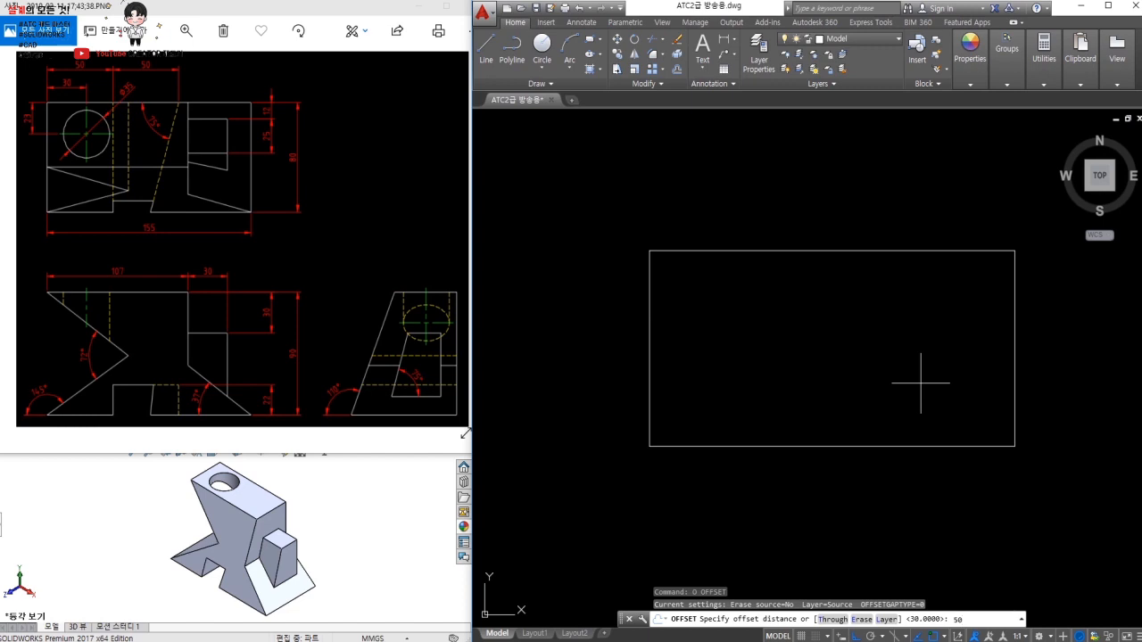
{"action": "key", "text": "Return"}
{"action": "left_click", "coordinate": [650, 375]}
{"action": "left_click", "coordinate": [887, 377]}
{"action": "key", "text": "Escape"}
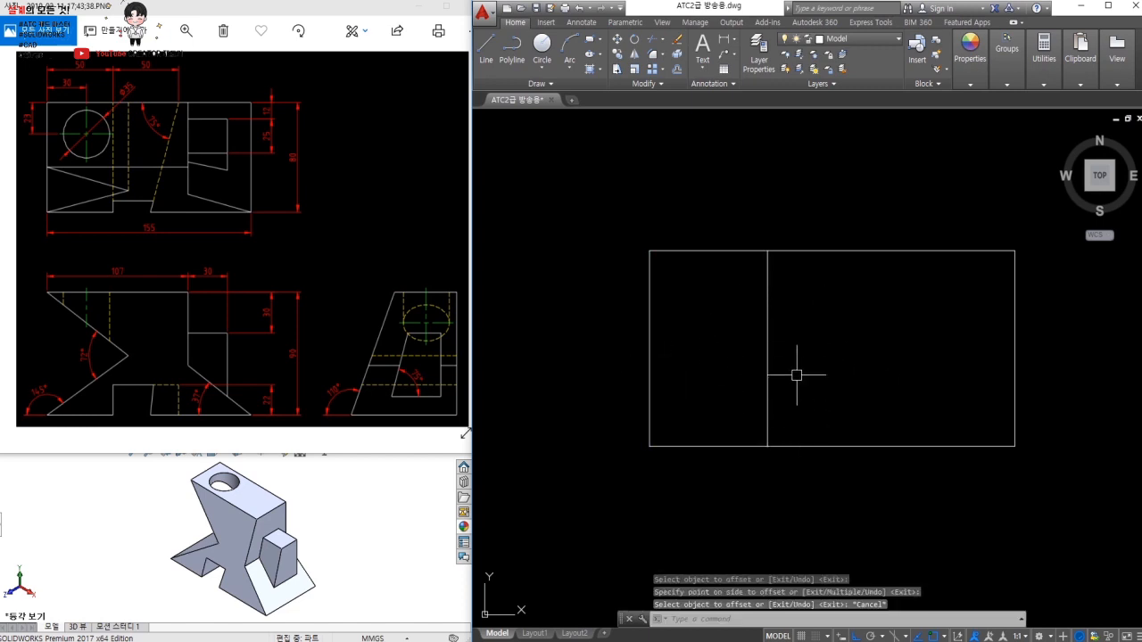
Offset the new vertical line in the top view another 50 mm to the right.
{"action": "key", "text": "Return"}
{"action": "key", "text": "Return"}
{"action": "left_click", "coordinate": [766, 324]}
{"action": "left_click", "coordinate": [919, 321]}
{"action": "key", "text": "Escape"}
Draw a 75° line from the second offset line's upper end down past the top view's bottom edge.
{"action": "type", "text": "l"}
{"action": "key", "text": "Return"}
{"action": "left_click", "coordinate": [885, 251]}
{"action": "type", "text": "<75"}
{"action": "key", "text": "Return"}
{"action": "left_click", "coordinate": [818, 512]}
{"action": "key", "text": "Escape"}
Trim the part of the 75° line that extends below the top view's bottom edge.
{"action": "type", "text": "tr"}
{"action": "key", "text": "Return"}
{"action": "key", "text": "Return"}
{"action": "left_click", "coordinate": [869, 490]}
{"action": "left_click", "coordinate": [806, 476]}
{"action": "key", "text": "Escape"}
Erase the second vertical offset line in the top view, keeping the 75° line.
{"action": "left_click", "coordinate": [925, 390]}
{"action": "left_click", "coordinate": [880, 405]}
{"action": "type", "text": "e"}
{"action": "key", "text": "Return"}
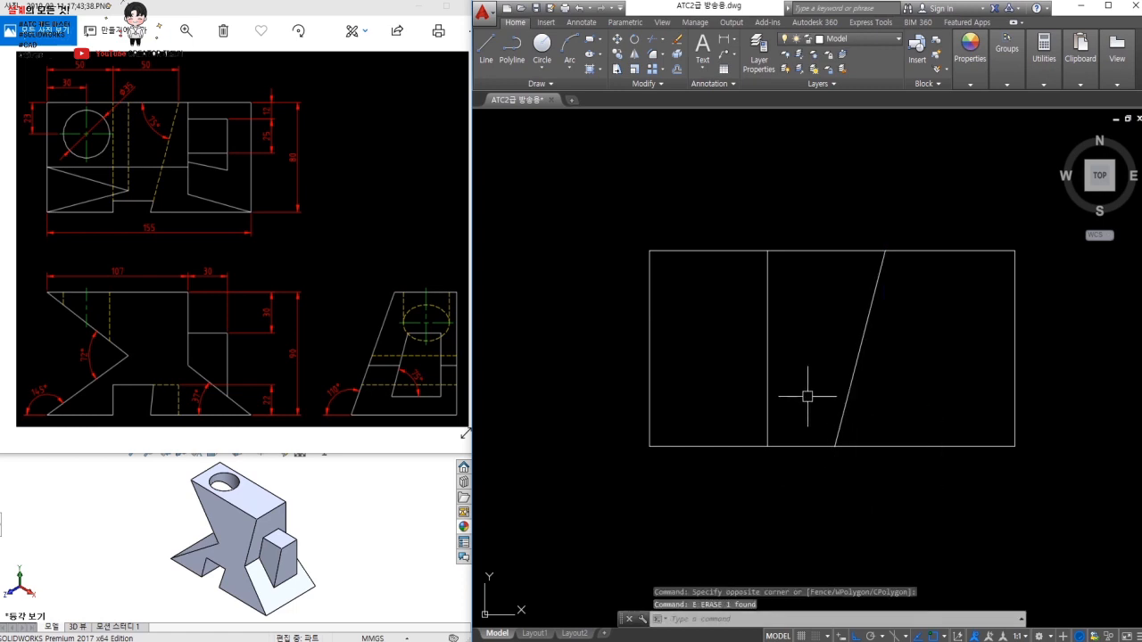
Offset the top view's left edge 30 mm to the right for the hole's vertical centre line.
{"action": "type", "text": "o"}
{"action": "key", "text": "Return"}
{"action": "key", "text": "Return"}
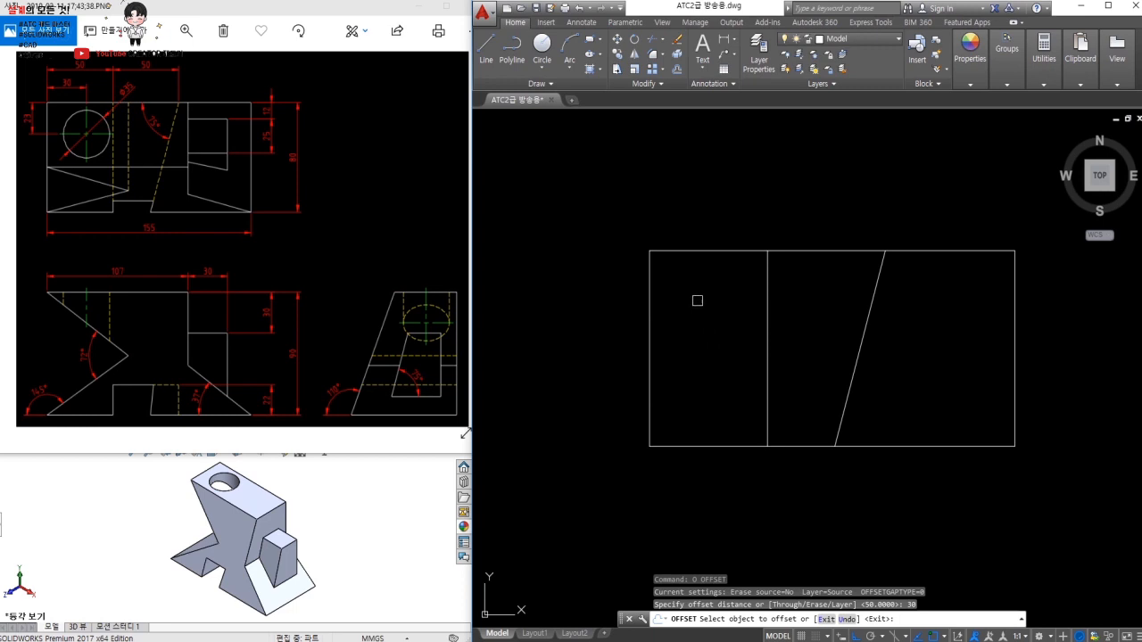
{"action": "left_click", "coordinate": [649, 305]}
{"action": "left_click", "coordinate": [723, 295]}
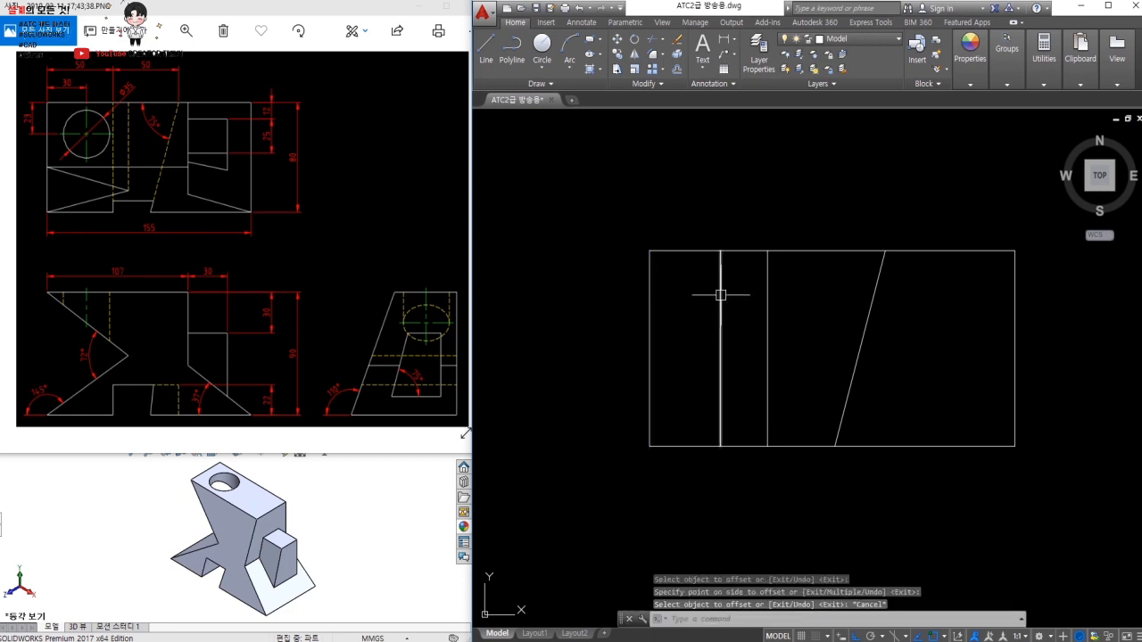
Offset the top view's top edge 23 mm down for the hole's horizontal centre line.
{"action": "key", "text": "Return"}
{"action": "key", "text": "Return"}
{"action": "type", "text": "1"}
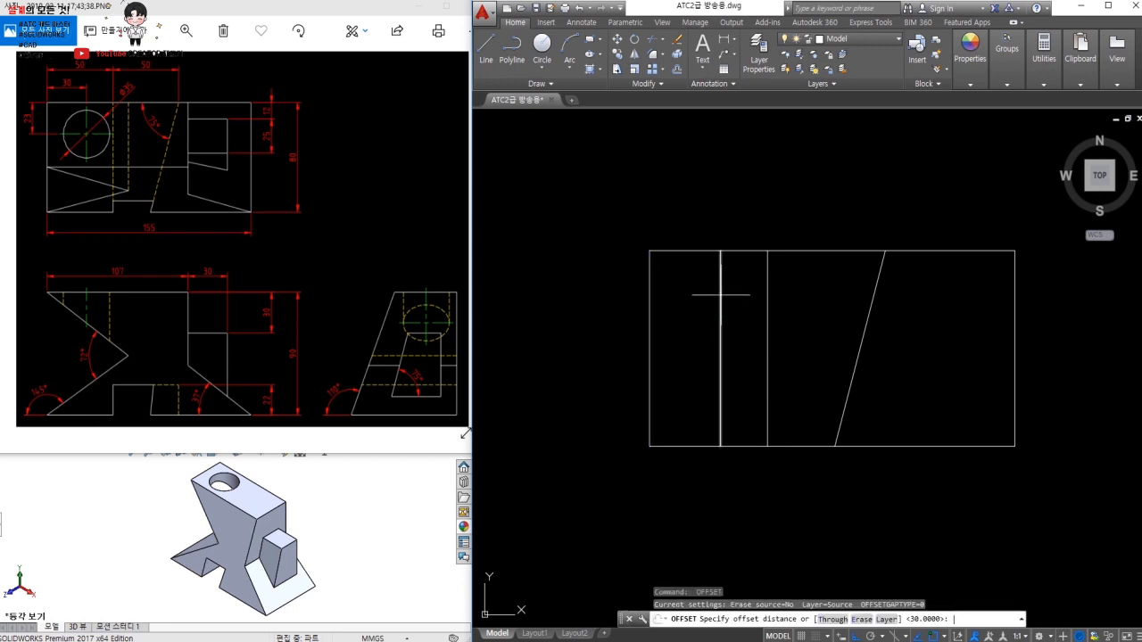
{"action": "key", "text": "Return"}
{"action": "left_click", "coordinate": [694, 251]}
{"action": "left_click", "coordinate": [716, 314]}
{"action": "key", "text": "Escape"}
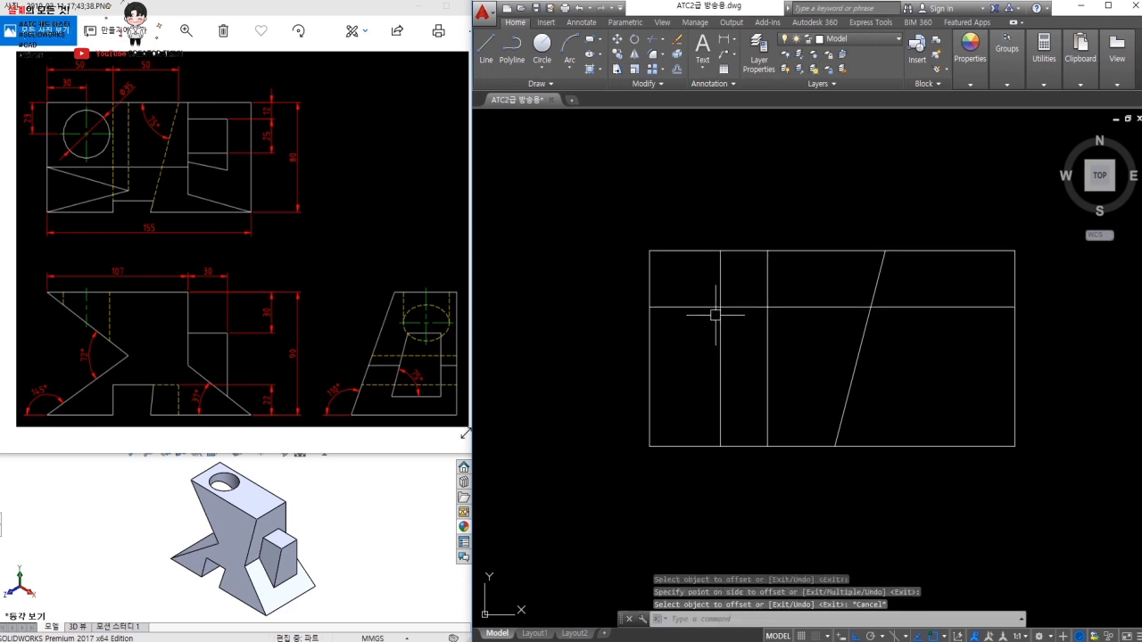
Draw a 35 mm diameter circle centred on the intersection of the hole's centre lines.
{"action": "type", "text": "c"}
{"action": "key", "text": "Return"}
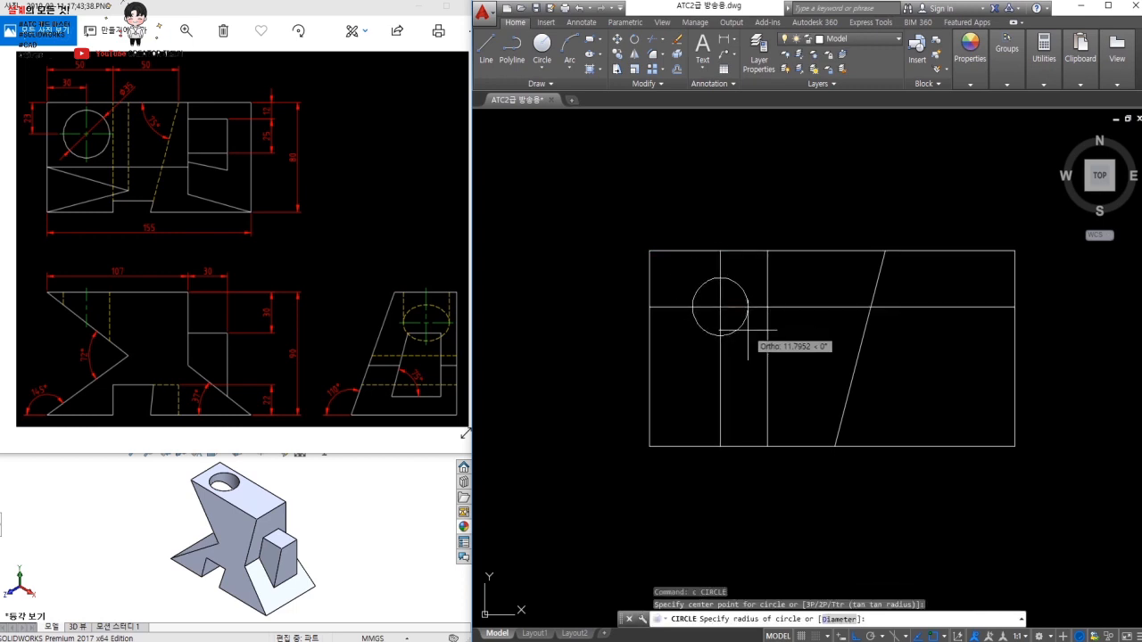
{"action": "type", "text": "d"}
{"action": "key", "text": "Return"}
{"action": "type", "text": "35"}
{"action": "key", "text": "Return"}
{"action": "key", "text": "Escape"}
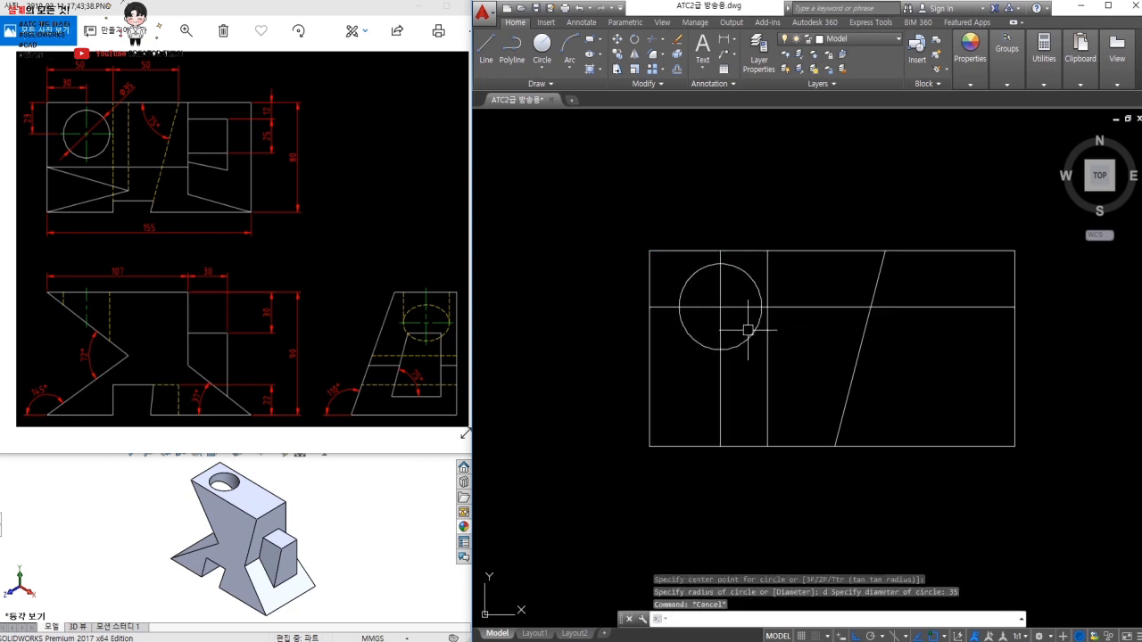
{"action": "type", "text": "tr"}
{"action": "key", "text": "Return"}
{"action": "key", "text": "Return"}
{"action": "left_click", "coordinate": [738, 268]}
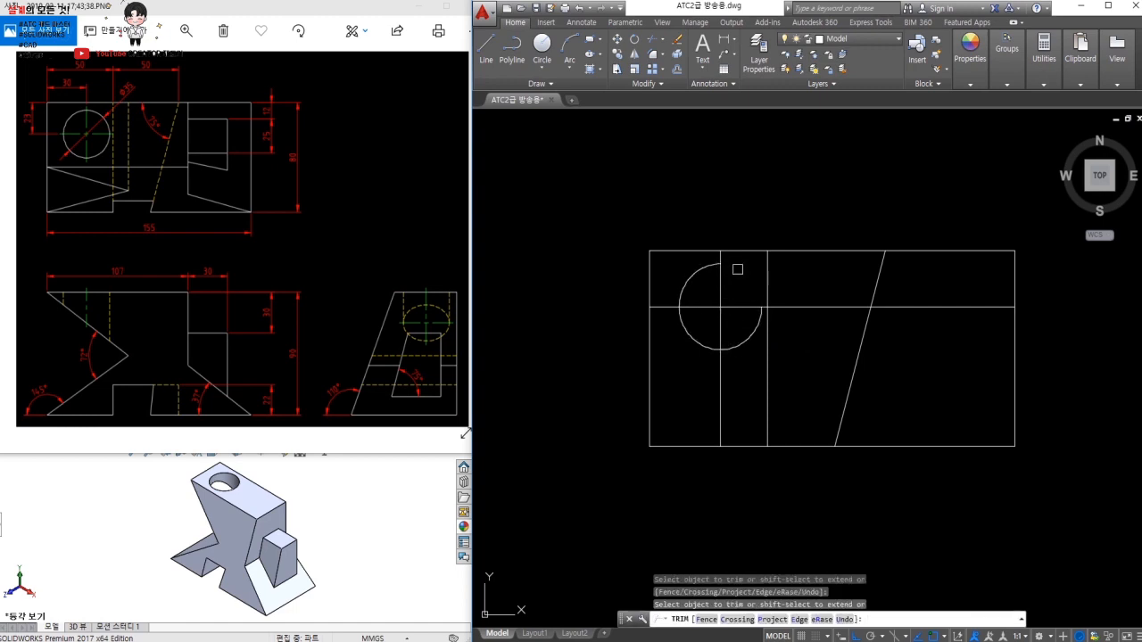
{"action": "type", "text": "u"}
{"action": "key", "text": "Escape"}
Trim the hole's horizontal and vertical centre lines to the circle, removing everything outside it.
{"action": "type", "text": "tr"}
{"action": "left_click", "coordinate": [742, 270]}
{"action": "key", "text": "Return"}
{"action": "left_click", "coordinate": [707, 252]}
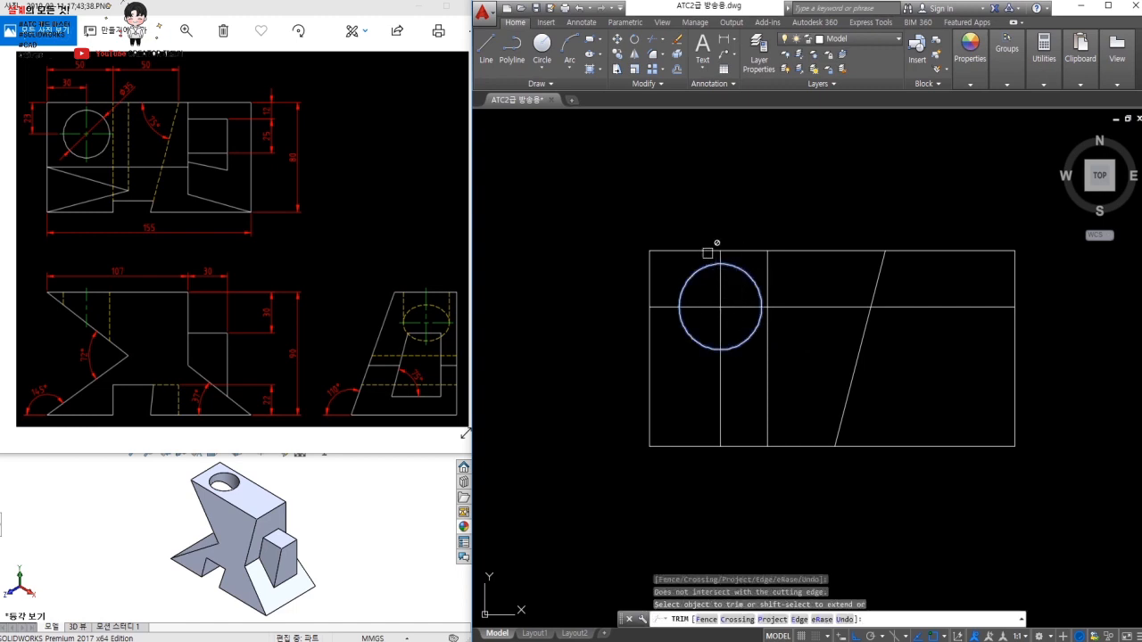
{"action": "scroll", "coordinate": [710, 256], "scroll_direction": "up", "scroll_amount": 1}
{"action": "left_click", "coordinate": [726, 257]}
{"action": "left_click", "coordinate": [639, 323]}
{"action": "left_click", "coordinate": [636, 349]}
{"action": "left_click", "coordinate": [705, 416]}
{"action": "left_click", "coordinate": [750, 432]}
{"action": "left_click", "coordinate": [828, 364]}
{"action": "left_click", "coordinate": [844, 305]}
{"action": "key", "text": "Escape"}
Move the hole's two centre lines to the Center layer.
{"action": "scroll", "coordinate": [742, 323], "scroll_direction": "down", "scroll_amount": 2}
{"action": "middle_click_drag", "start_coordinate": [692, 286], "coordinate": [676, 259]}
{"action": "left_click", "coordinate": [693, 255]}
{"action": "left_click", "coordinate": [664, 280]}
{"action": "left_click", "coordinate": [843, 39]}
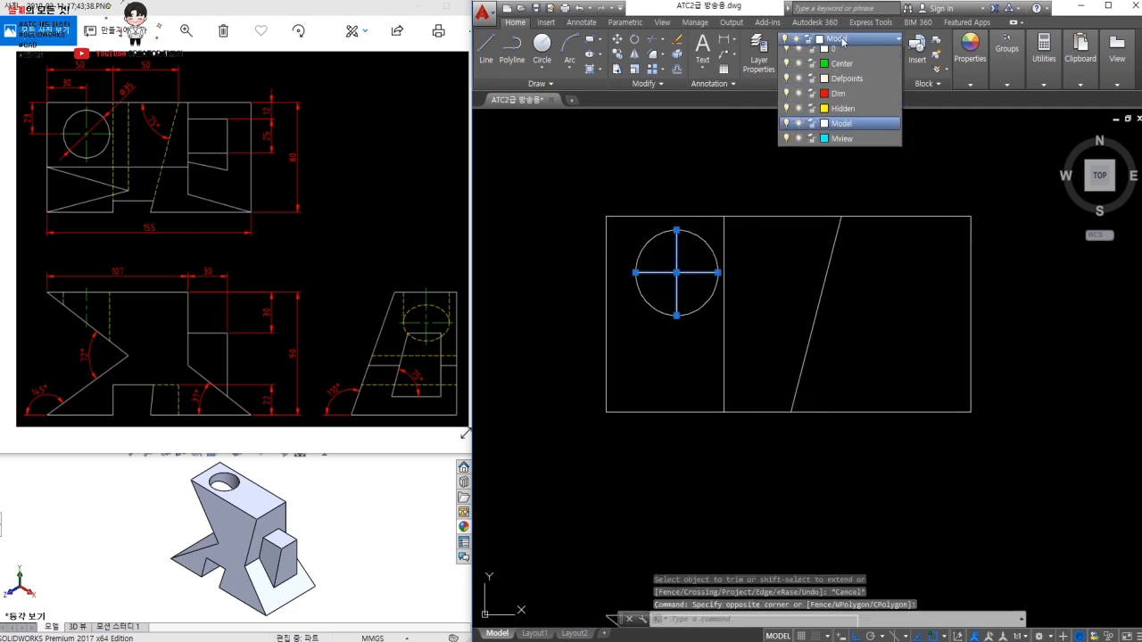
{"action": "left_click", "coordinate": [815, 149]}
{"action": "key", "text": "Escape"}
{"action": "scroll", "coordinate": [844, 288], "scroll_direction": "down", "scroll_amount": 3}
{"action": "middle_click_drag", "start_coordinate": [811, 288], "coordinate": [833, 210]}
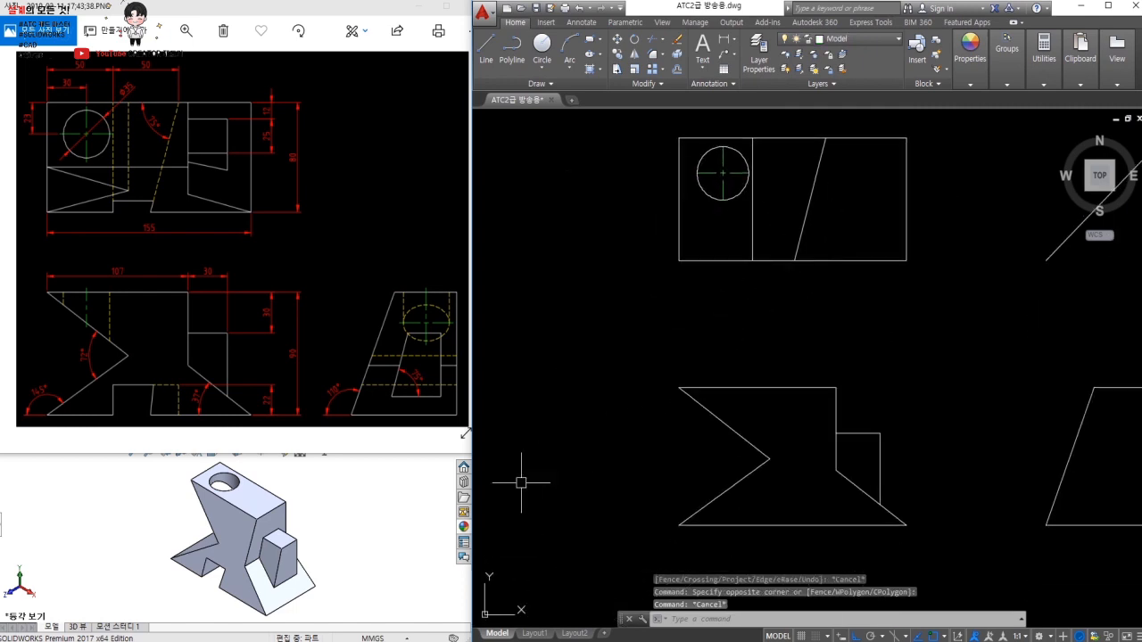
{"action": "middle_click_drag", "start_coordinate": [657, 281], "coordinate": [630, 298]}
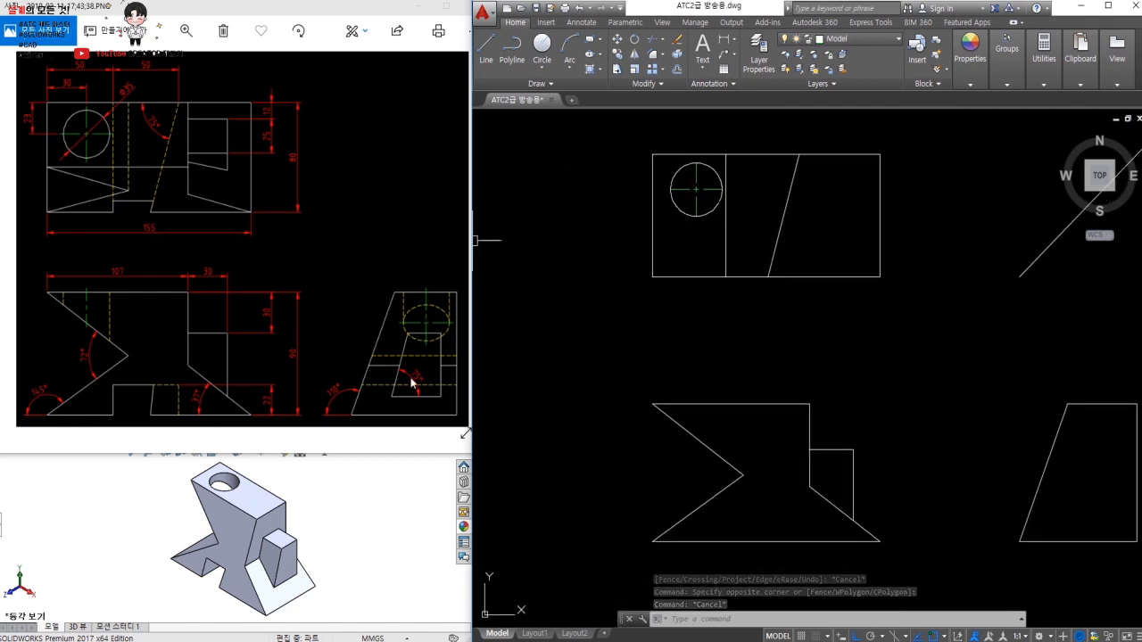
Project the front view's upper-right corner vertically up past the top view with a line, checking the matching edge in the 3D model.
{"action": "left_click", "coordinate": [371, 485]}
{"action": "middle_click_drag", "start_coordinate": [330, 538], "coordinate": [330, 493]}
{"action": "key", "text": "ctrl+1"}
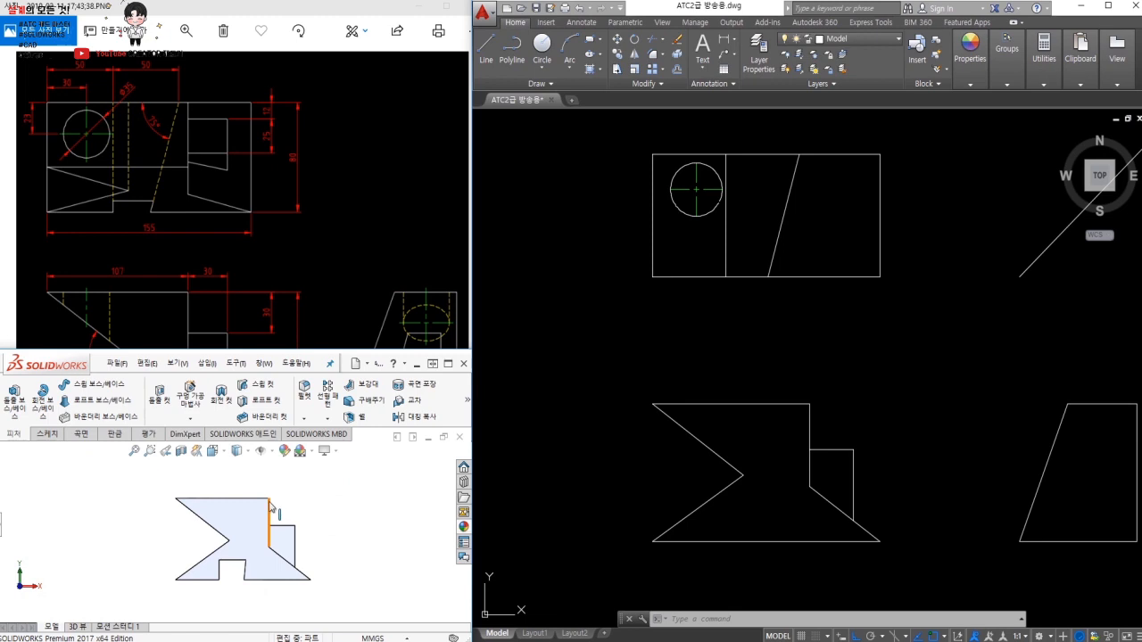
{"action": "left_click", "coordinate": [269, 507]}
{"action": "key", "text": "ctrl+5"}
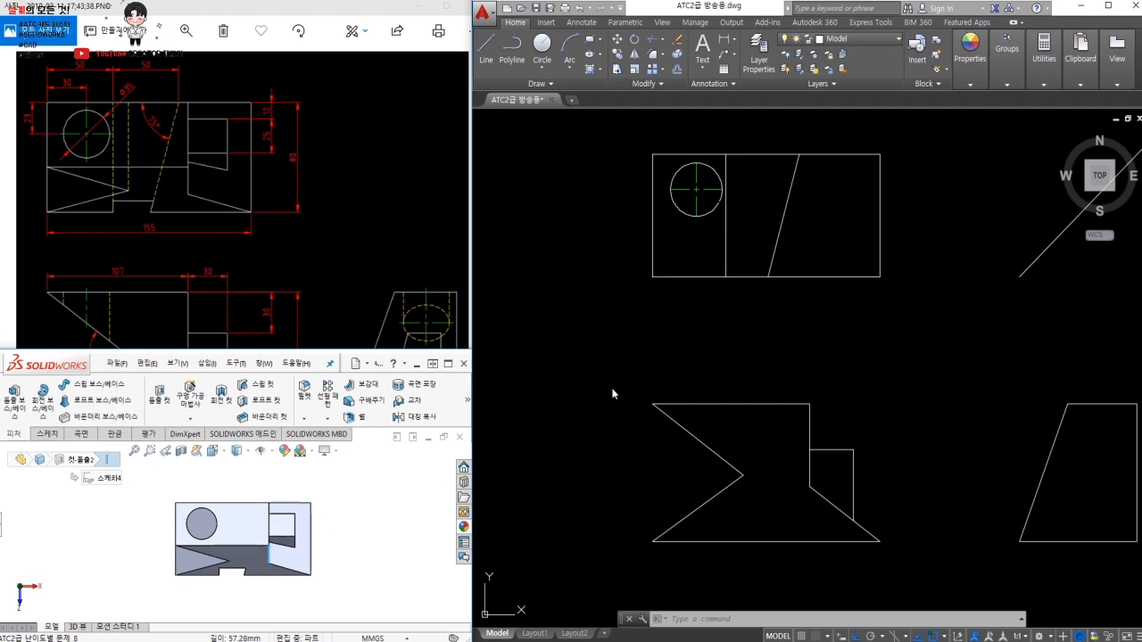
{"action": "key", "text": "Return"}
{"action": "left_click", "coordinate": [813, 406]}
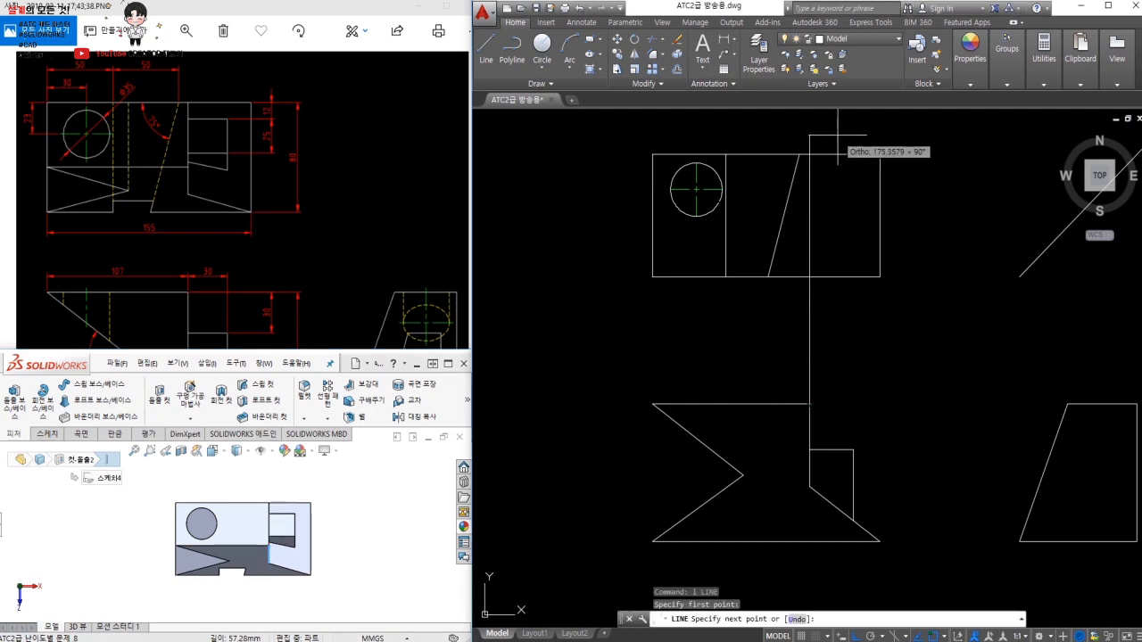
{"action": "left_click", "coordinate": [823, 134]}
{"action": "key", "text": "Escape"}
Examine the protruding block's outer vertical edge in the 3D model's front and top views.
{"action": "left_click", "coordinate": [252, 207]}
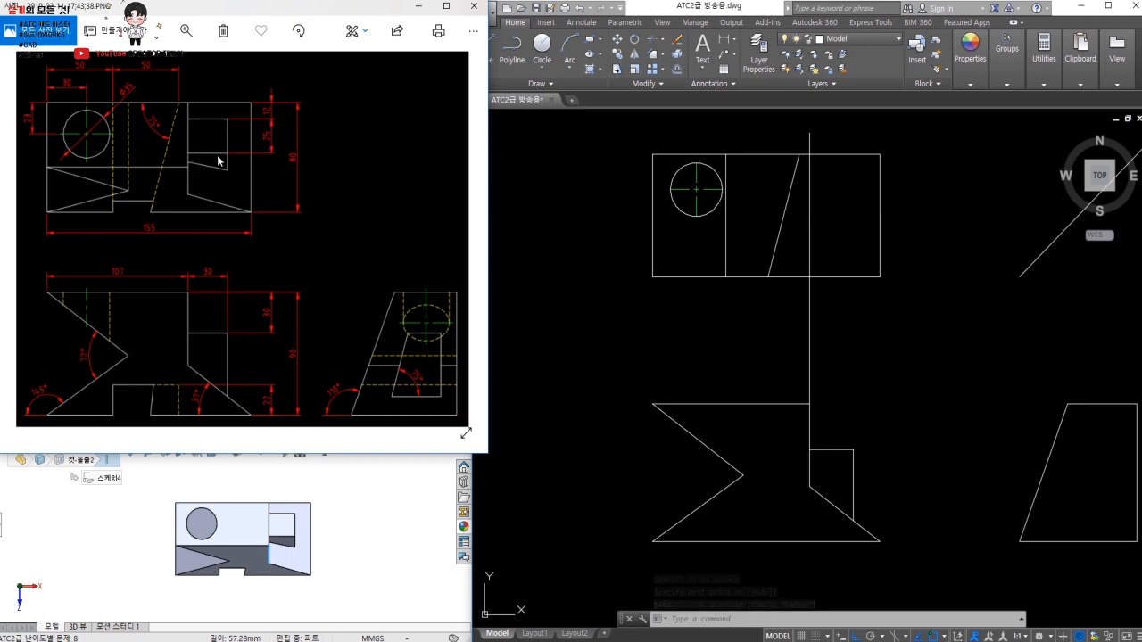
{"action": "left_click", "coordinate": [360, 512]}
{"action": "key", "text": "ctrl+1"}
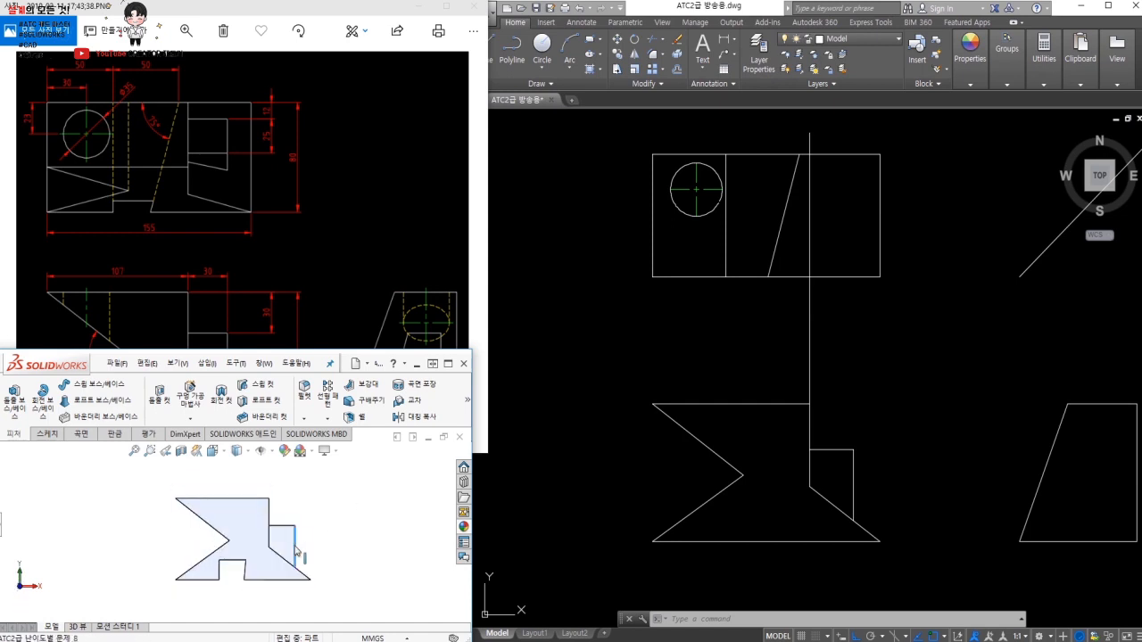
{"action": "left_click", "coordinate": [296, 544]}
{"action": "key", "text": "ctrl+6"}
{"action": "key", "text": "ctrl+5"}
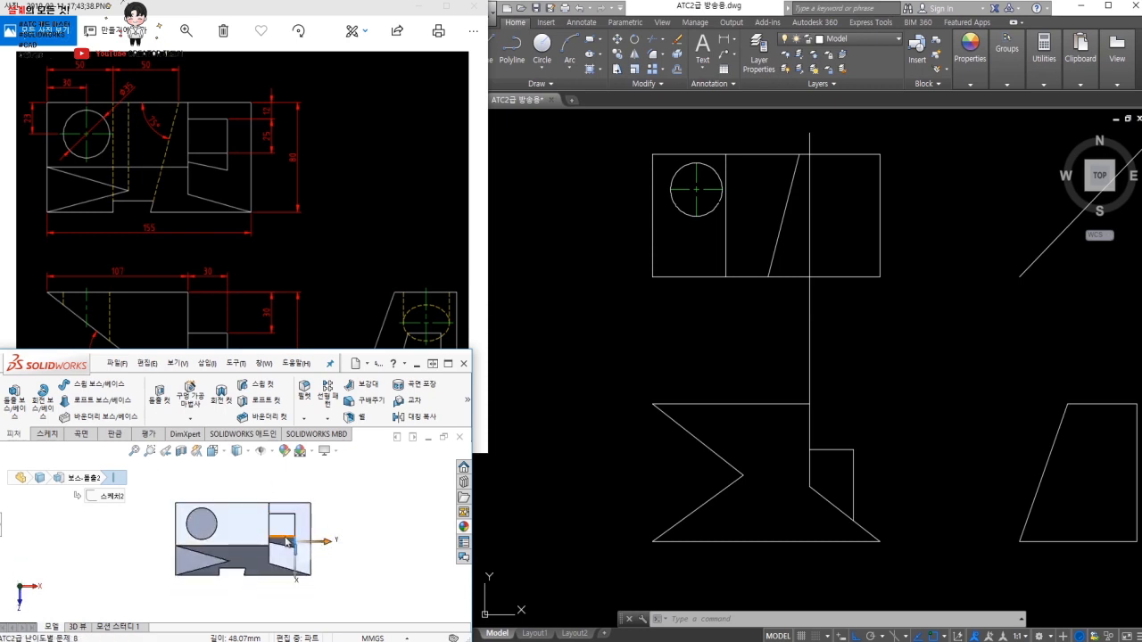
{"action": "left_click", "coordinate": [885, 375]}
{"action": "key", "text": "Escape"}
{"action": "key", "text": "Escape"}
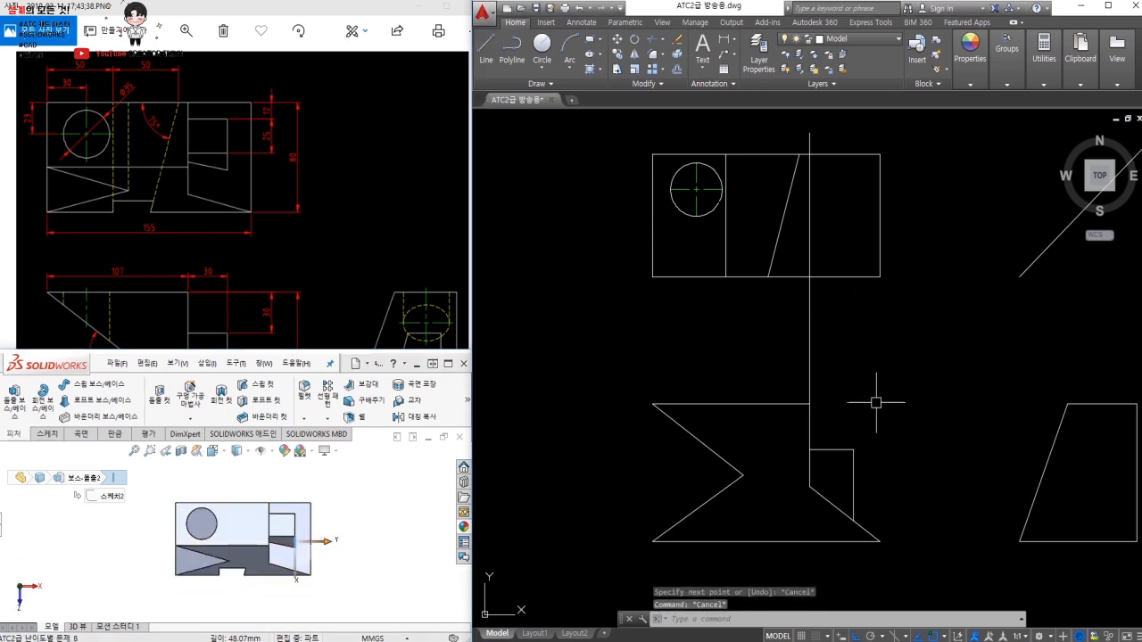
Trim the vertical projection line to the top view's outline, removing the parts above and below it.
{"action": "type", "text": "tr"}
{"action": "key", "text": "space"}
{"action": "key", "text": "space"}
{"action": "left_click", "coordinate": [810, 140]}
{"action": "key", "text": "space"}
{"action": "left_click", "coordinate": [870, 324]}
{"action": "left_click", "coordinate": [824, 251]}
{"action": "key", "text": "space"}
{"action": "left_click", "coordinate": [830, 348]}
{"action": "key", "text": "Escape"}
Offset the top view's top edge 12 mm down and the resulting line another 25 mm down.
{"action": "type", "text": "o"}
{"action": "key", "text": "space"}
{"action": "type", "text": "12"}
{"action": "key", "text": "space"}
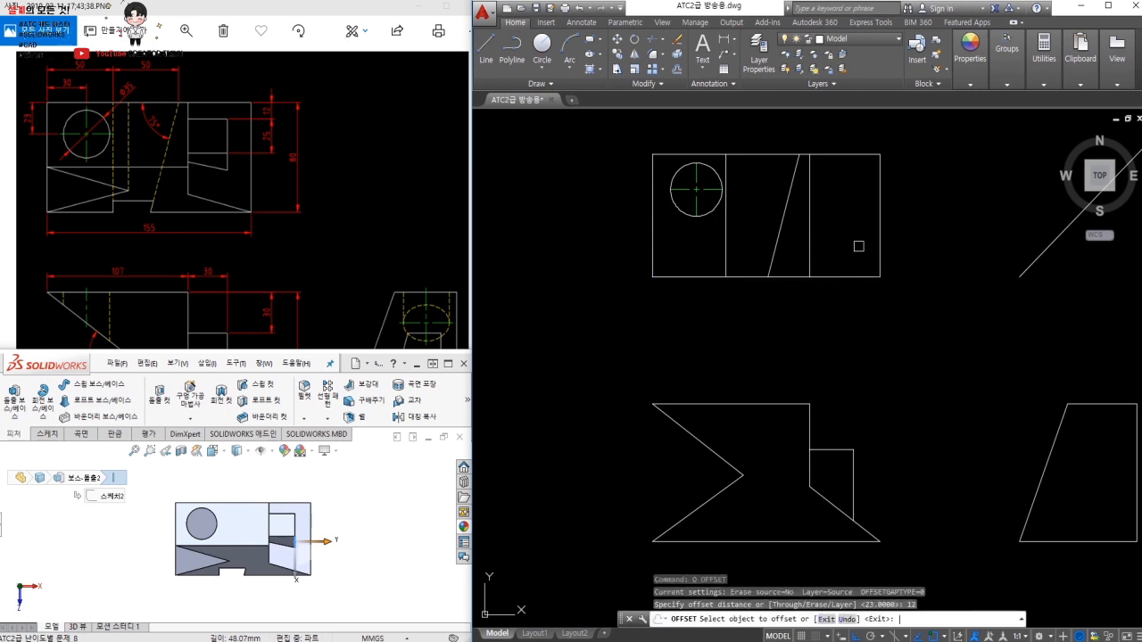
{"action": "left_click", "coordinate": [855, 155]}
{"action": "left_click", "coordinate": [855, 183]}
{"action": "key", "text": "space"}
{"action": "key", "text": "space"}
{"action": "type", "text": "25"}
{"action": "key", "text": "space"}
{"action": "left_click", "coordinate": [857, 172]}
{"action": "key", "text": "Escape"}
Project the block's outer edge from the front view up into the top view and fillet it with the offset lines into corners.
{"action": "type", "text": "l"}
{"action": "key", "text": "space"}
{"action": "left_click", "coordinate": [853, 449]}
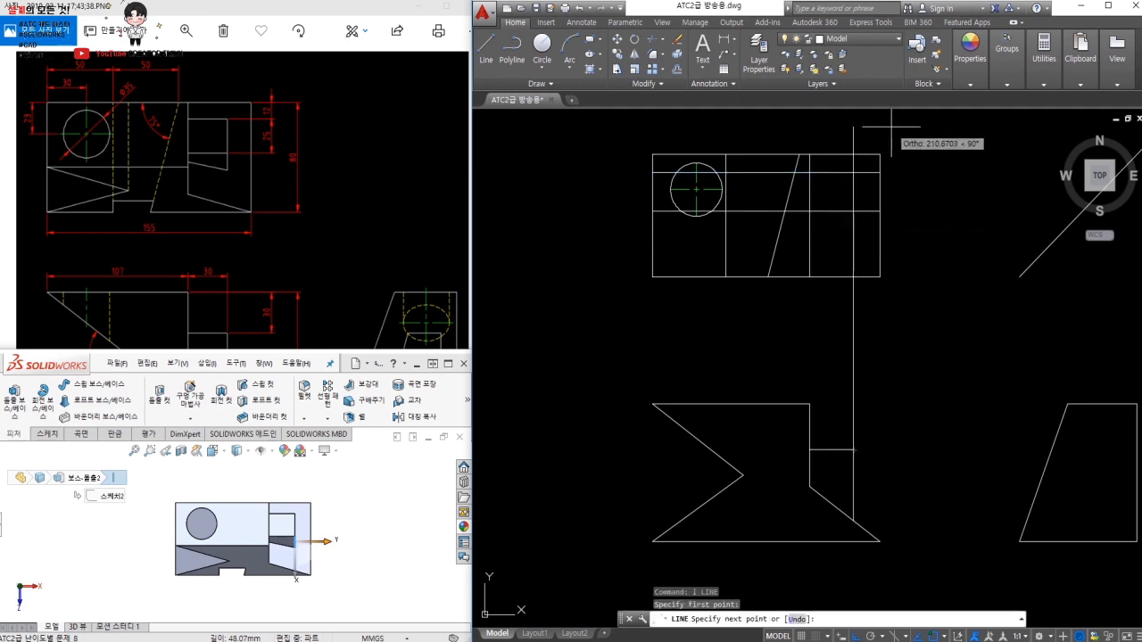
{"action": "left_click", "coordinate": [854, 174]}
{"action": "key", "text": "space"}
{"action": "type", "text": "f"}
{"action": "key", "text": "space"}
{"action": "left_click", "coordinate": [847, 206]}
{"action": "left_click", "coordinate": [843, 212]}
Trim both offset lines back to the vertical step line, leaving only the block's outline in the top view.
{"action": "type", "text": "tr"}
{"action": "key", "text": "space"}
{"action": "left_click", "coordinate": [809, 191]}
{"action": "key", "text": "space"}
{"action": "left_click", "coordinate": [748, 211]}
{"action": "left_click", "coordinate": [748, 172]}
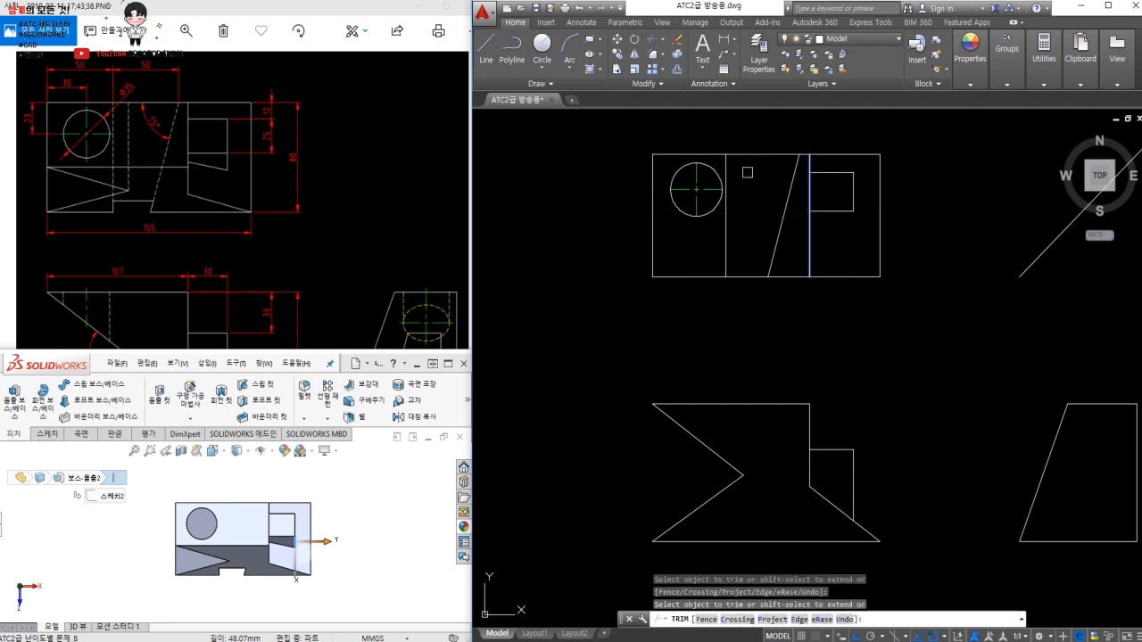
{"action": "key", "text": "Escape"}
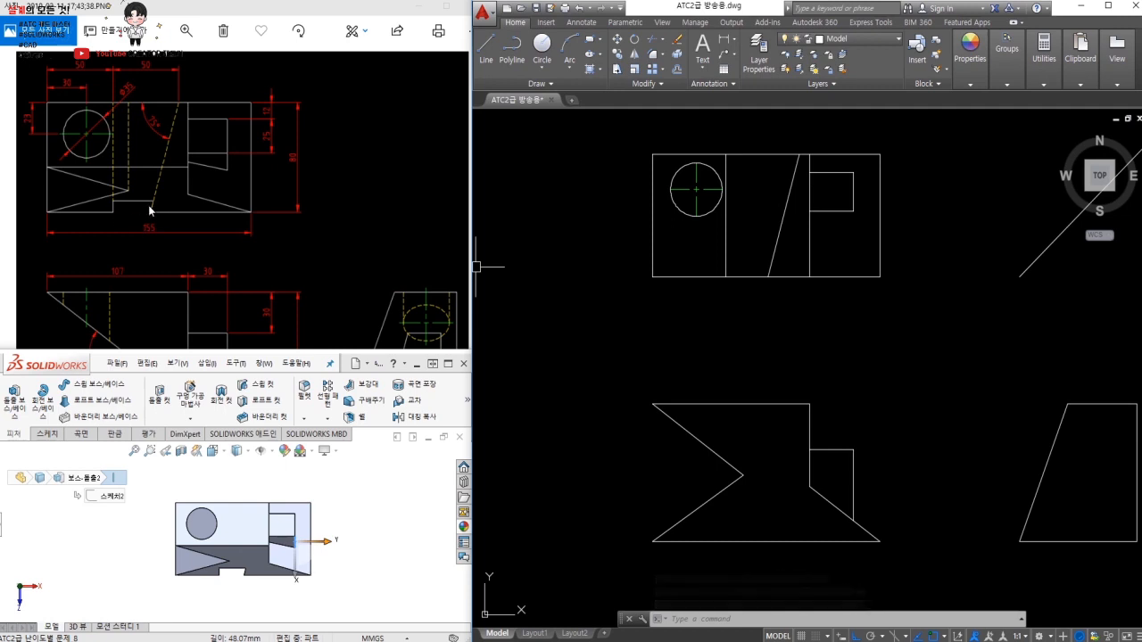
Examine the bottom notch's edges in the 3D model's top, front and side views with hidden lines displayed.
{"action": "left_click", "coordinate": [216, 586]}
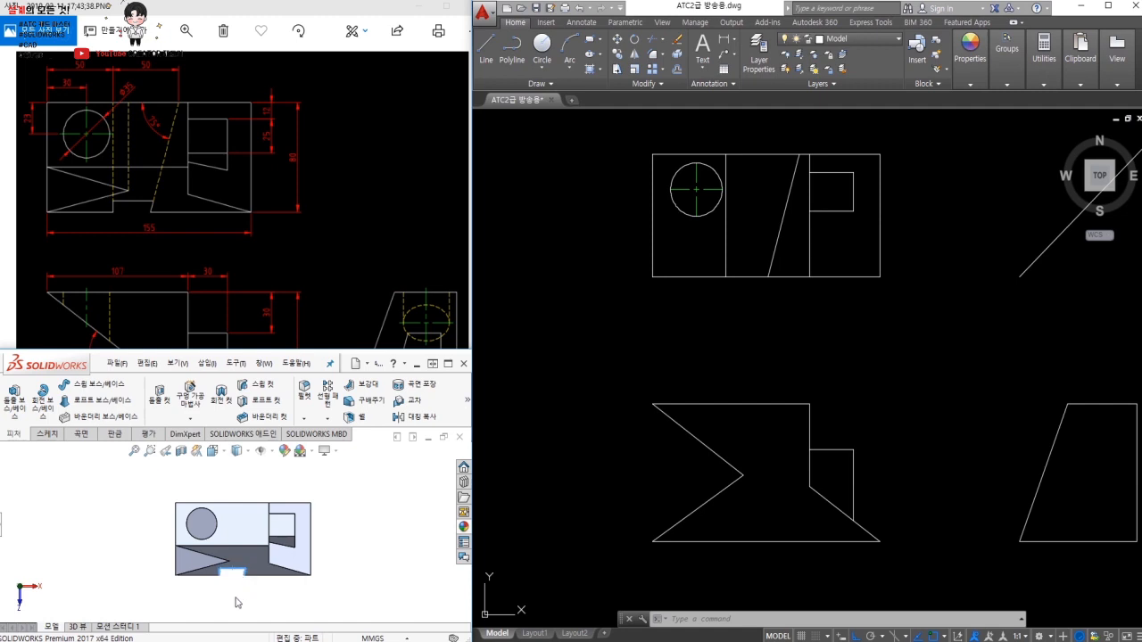
{"action": "key", "text": "ctrl+1"}
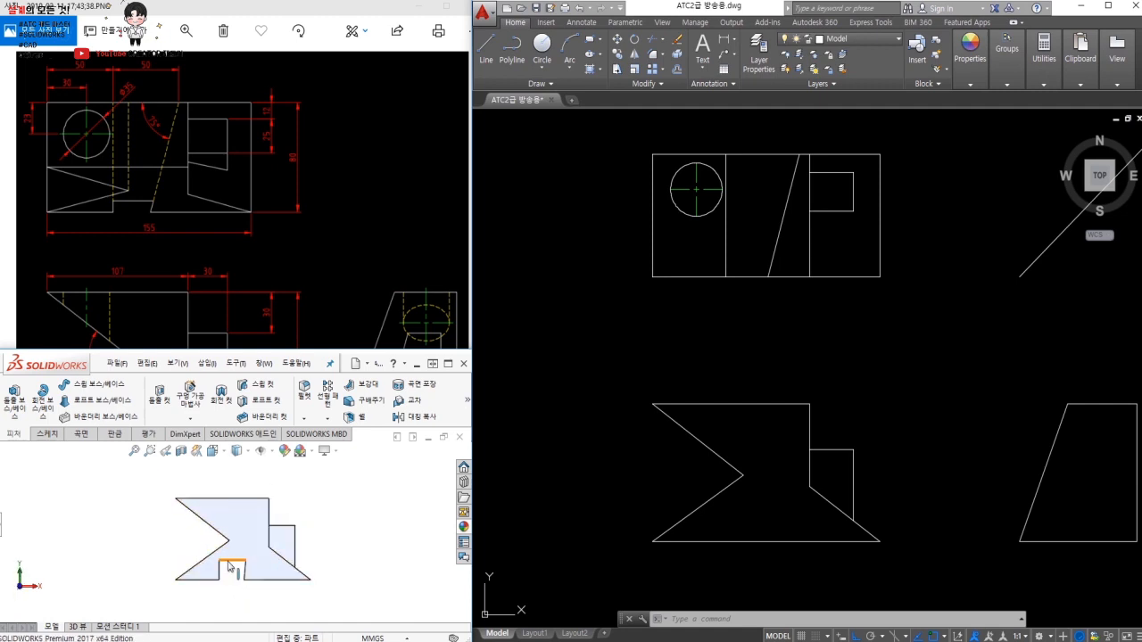
{"action": "key", "text": "ctrl+4"}
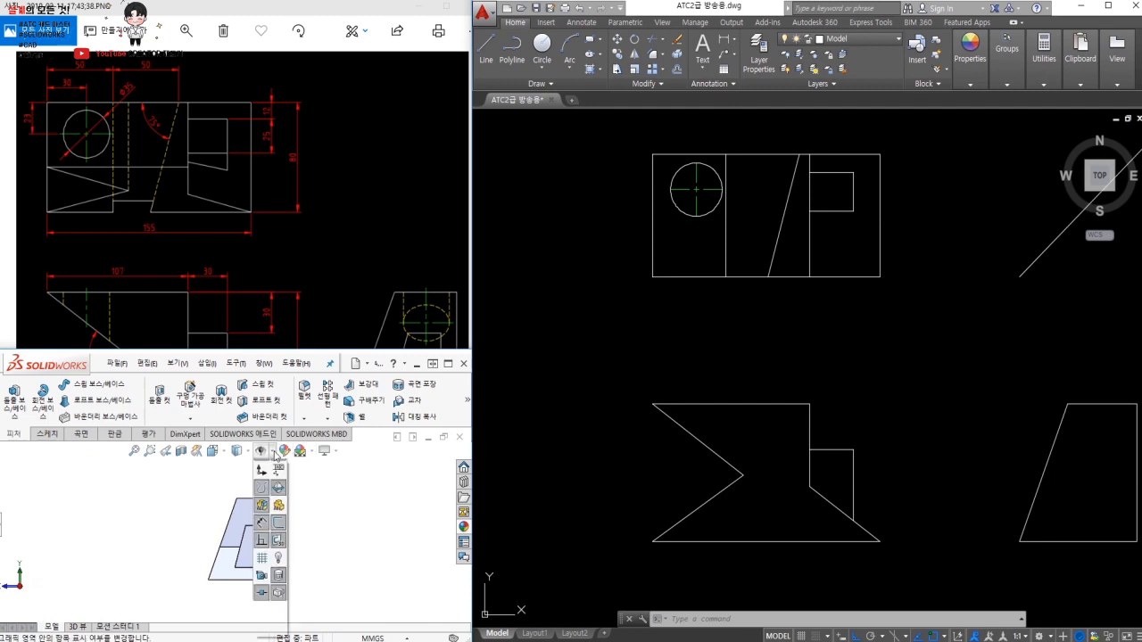
{"action": "left_click", "coordinate": [245, 451]}
{"action": "left_click", "coordinate": [239, 502]}
{"action": "scroll", "coordinate": [201, 540], "scroll_direction": "down", "scroll_amount": 5}
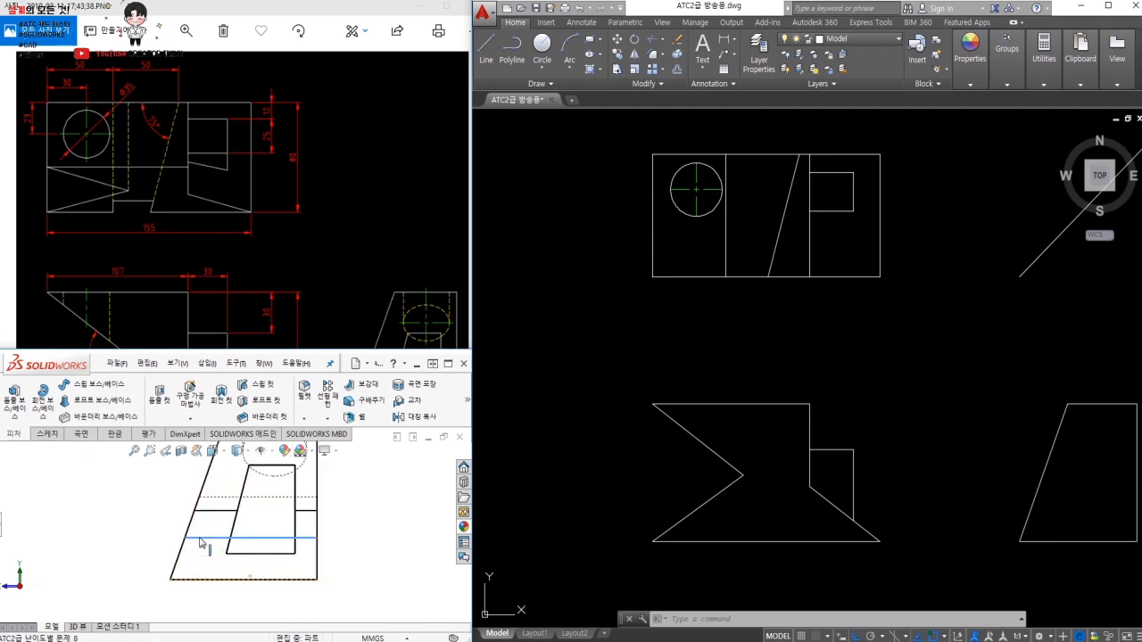
{"action": "left_click", "coordinate": [201, 540]}
{"action": "key", "text": "ctrl+1"}
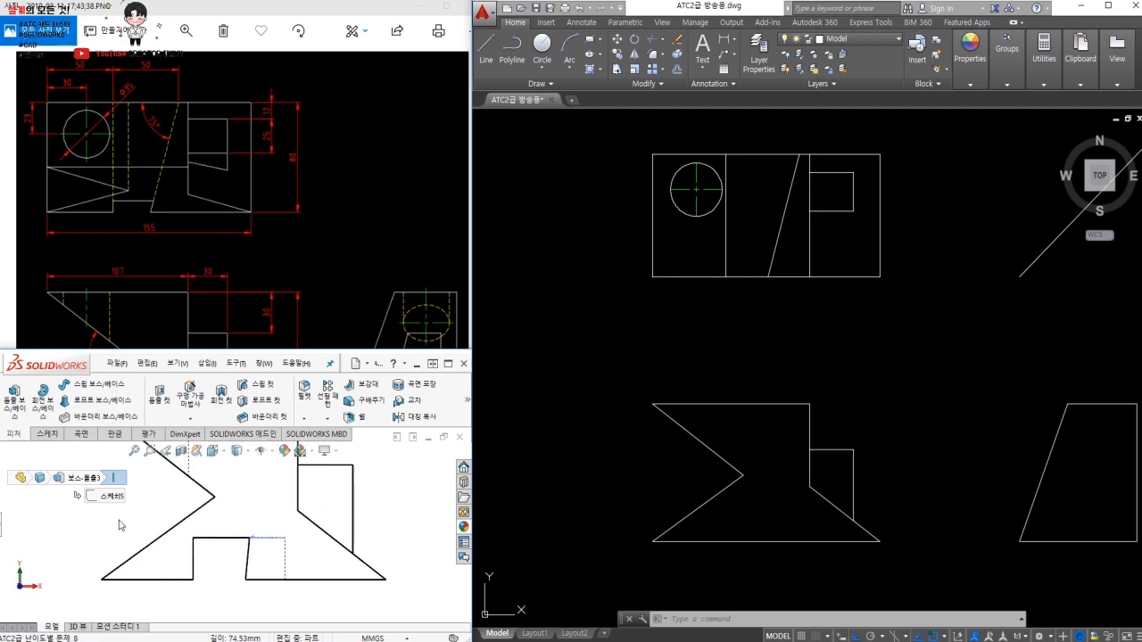
{"action": "left_click", "coordinate": [7, 233]}
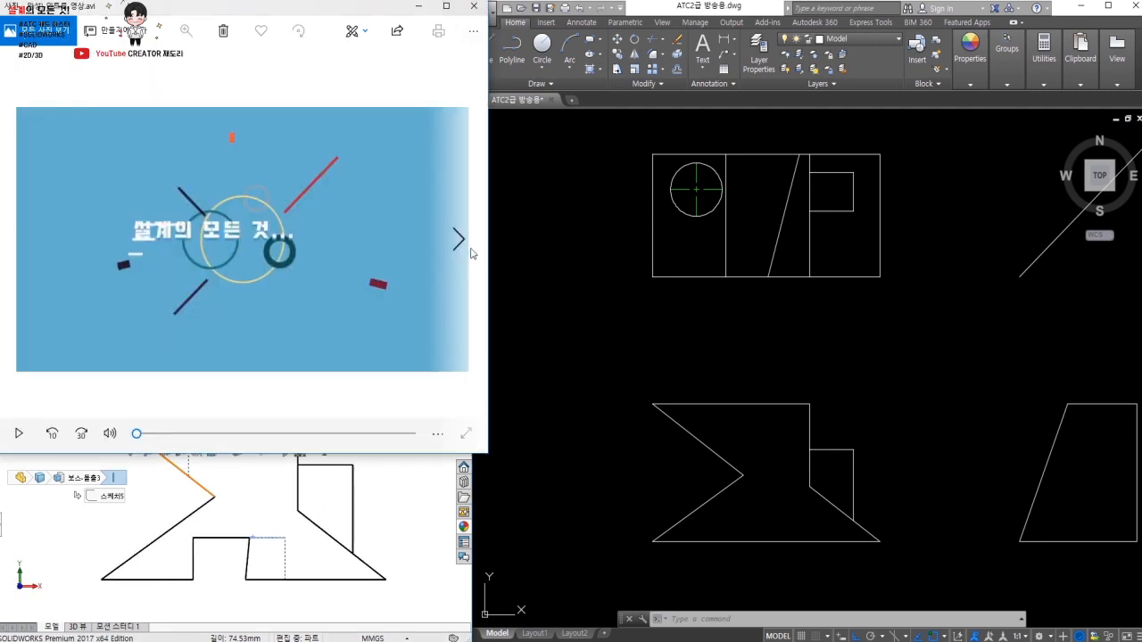
{"action": "left_click", "coordinate": [454, 246]}
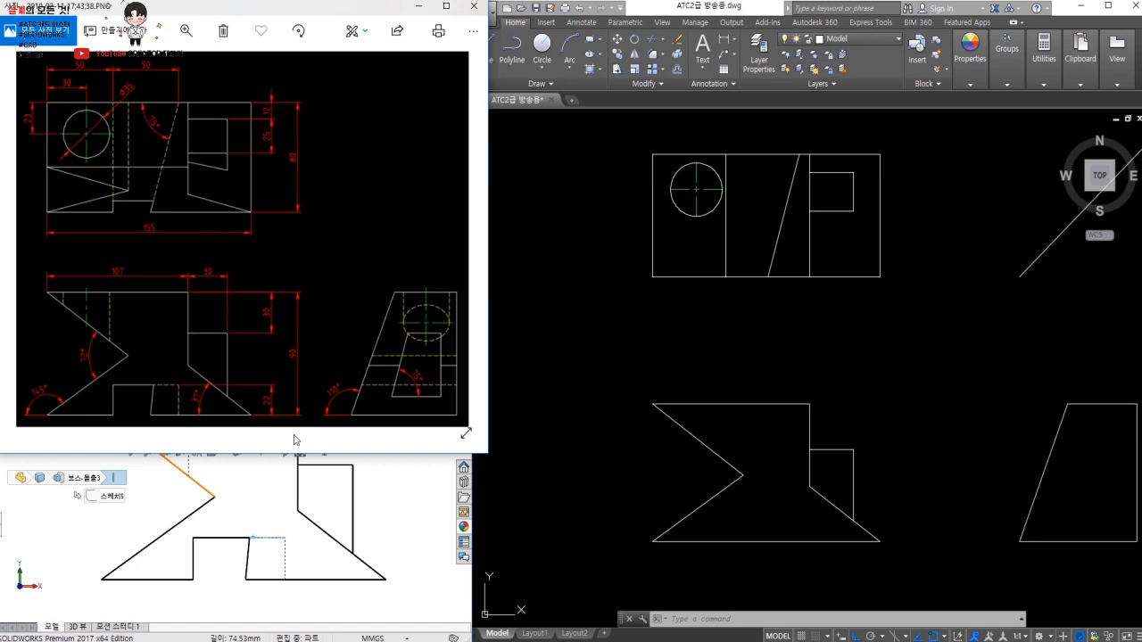
Offset the front view's bottom edge 22 mm up for the notch's top edge.
{"action": "left_click", "coordinate": [791, 509]}
{"action": "type", "text": "o"}
{"action": "key", "text": "Return"}
{"action": "type", "text": "22"}
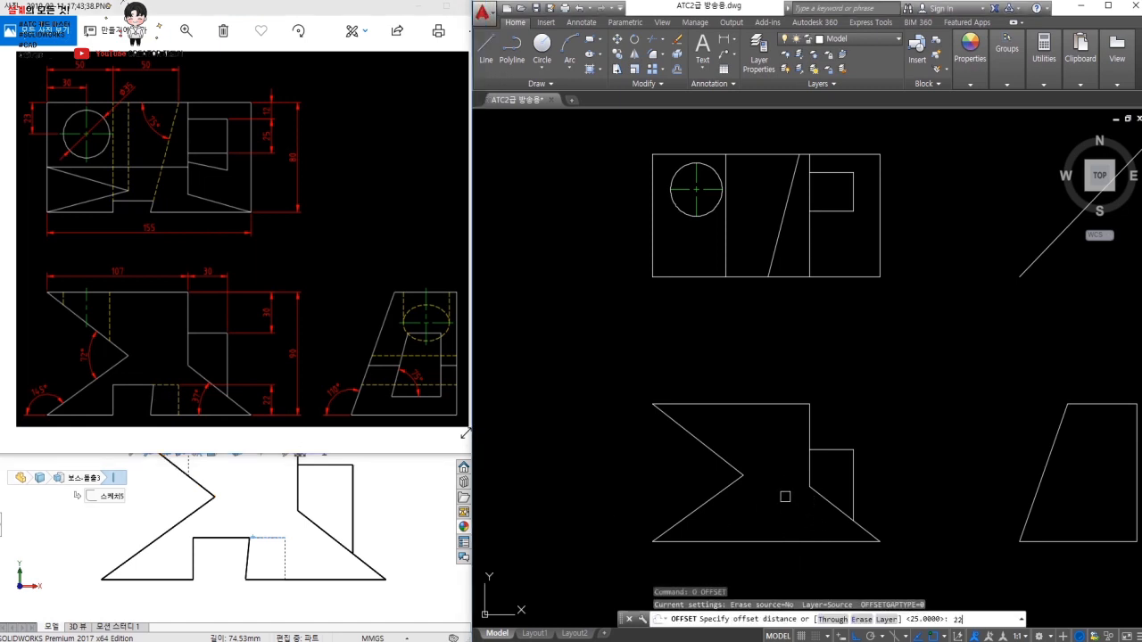
{"action": "key", "text": "Return"}
{"action": "left_click", "coordinate": [764, 540]}
{"action": "left_click", "coordinate": [763, 518]}
{"action": "key", "text": "Escape"}
Project the notch's two side points from the top view's bottom edge down through the front view as vertical lines.
{"action": "type", "text": "1"}
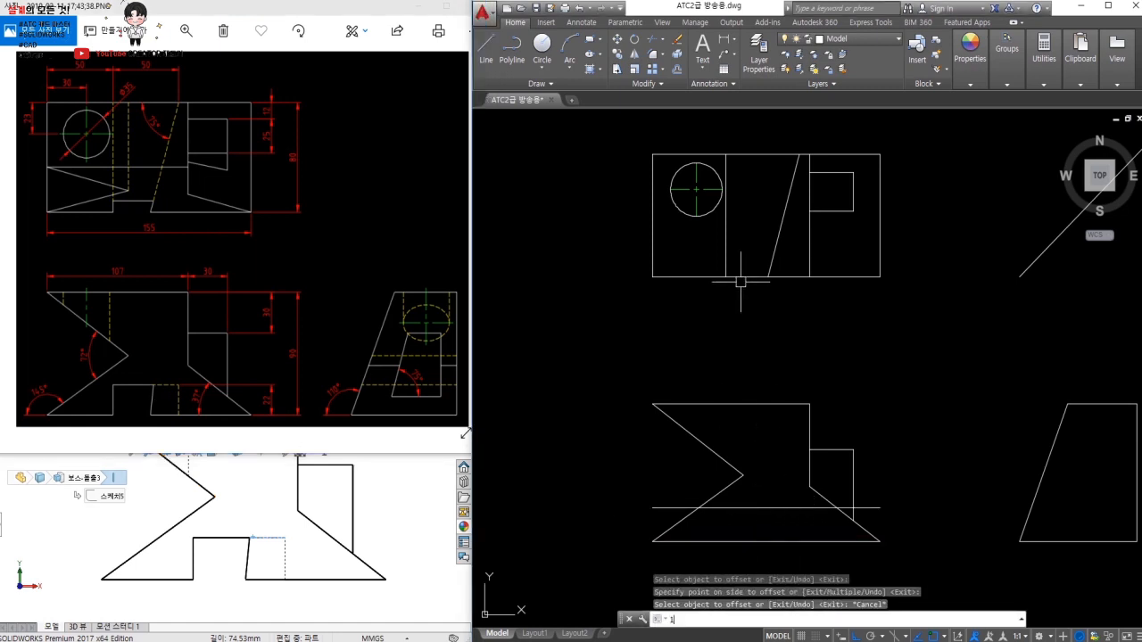
{"action": "key", "text": "Return"}
{"action": "left_click", "coordinate": [725, 277]}
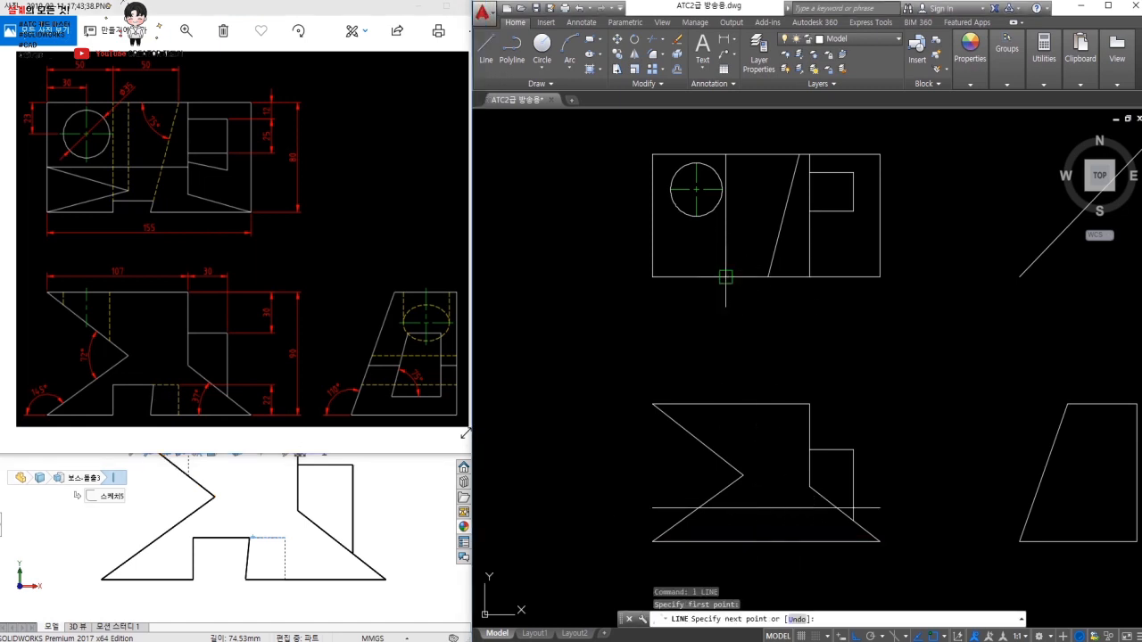
{"action": "left_click", "coordinate": [739, 567]}
{"action": "key", "text": "Return"}
{"action": "key", "text": "Return"}
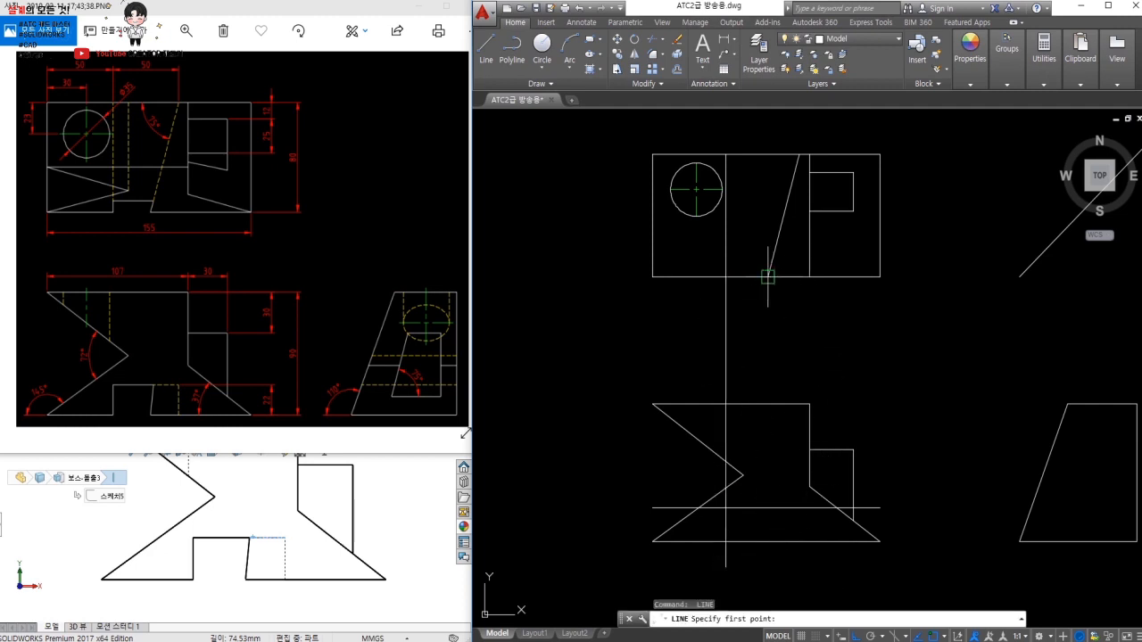
{"action": "left_click", "coordinate": [768, 277]}
{"action": "left_click", "coordinate": [768, 542]}
{"action": "key", "text": "Return"}
Fillet the notch's top line with both vertical projection lines to form its two upper corners.
{"action": "type", "text": "f"}
{"action": "key", "text": "Return"}
{"action": "left_click", "coordinate": [725, 529]}
{"action": "key", "text": "Return"}
{"action": "left_click", "coordinate": [747, 509]}
{"action": "left_click", "coordinate": [773, 523]}
{"action": "left_click", "coordinate": [769, 534]}
{"action": "key", "text": "Escape"}
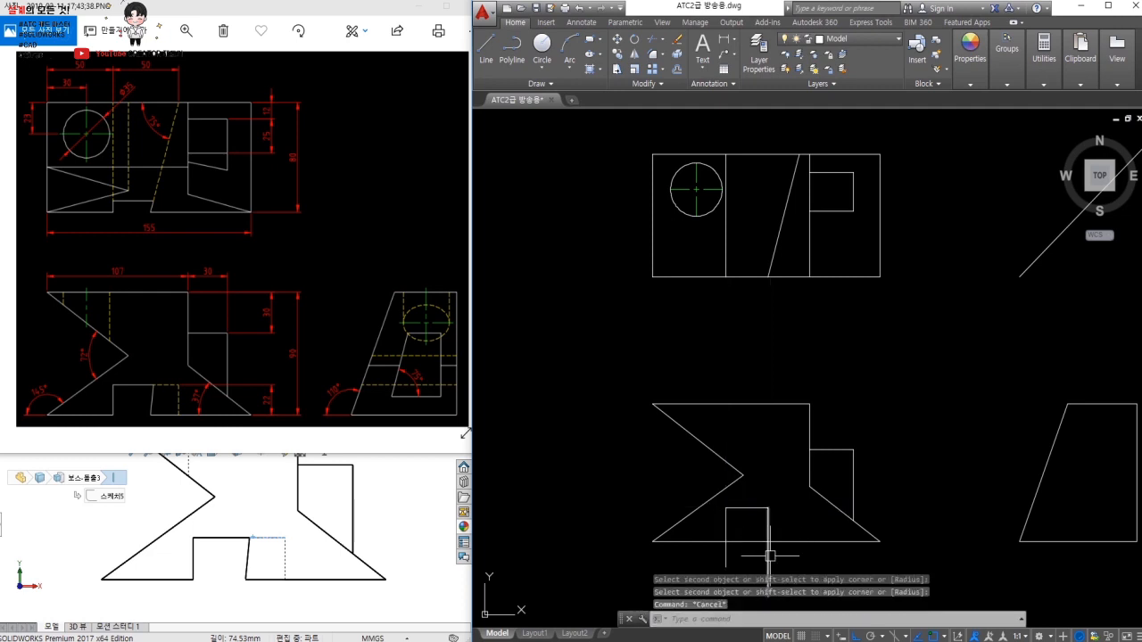
Trim the notch's overhanging side lines and the bottom edge across the notch opening in the front view.
{"action": "type", "text": "tr"}
{"action": "key", "text": "Return"}
{"action": "key", "text": "Return"}
{"action": "left_click", "coordinate": [801, 564]}
{"action": "middle_click_drag", "start_coordinate": [759, 534], "coordinate": [767, 474]}
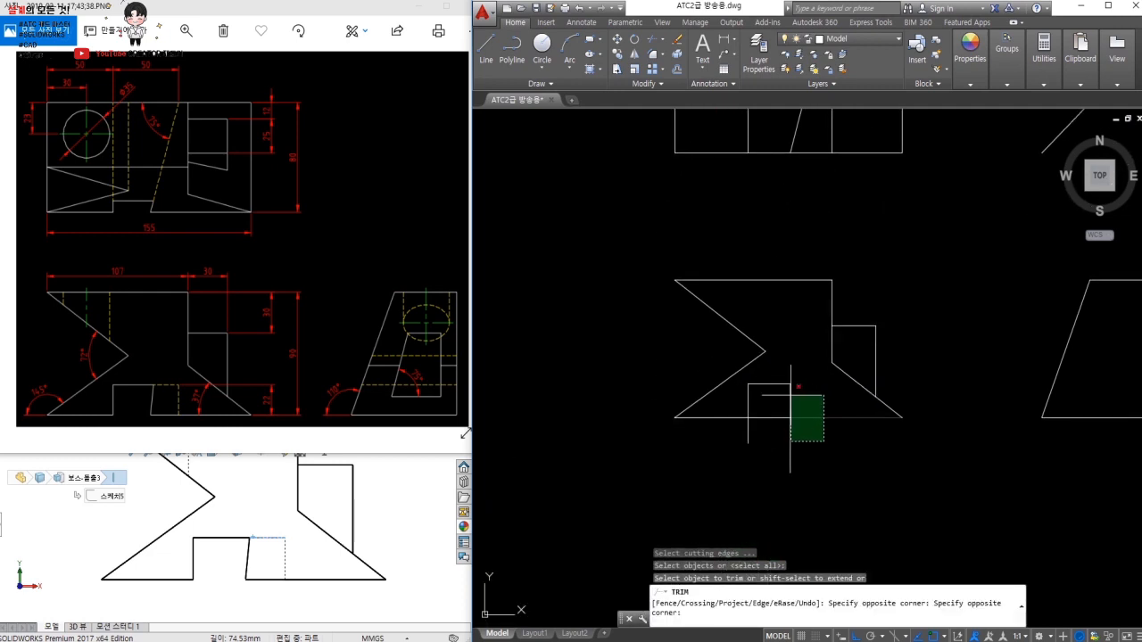
{"action": "left_click", "coordinate": [760, 534]}
{"action": "key", "text": "Escape"}
{"action": "middle_click_drag", "start_coordinate": [799, 423], "coordinate": [789, 453]}
{"action": "type", "text": "l"}
{"action": "key", "text": "Return"}
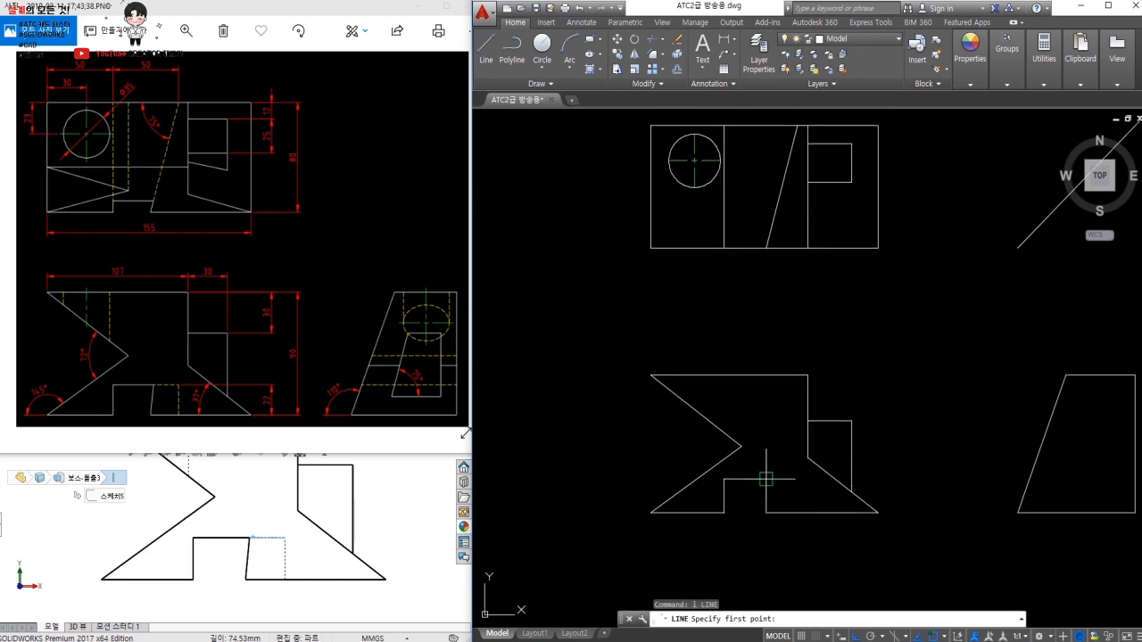
{"action": "key", "text": "Escape"}
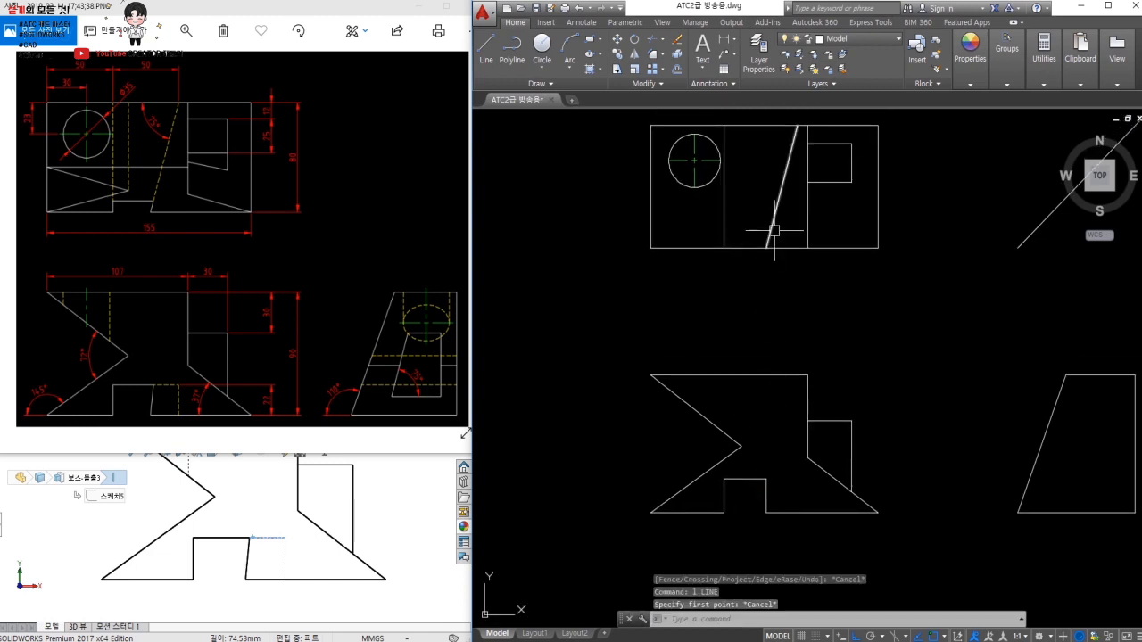
{"action": "left_click", "coordinate": [772, 225]}
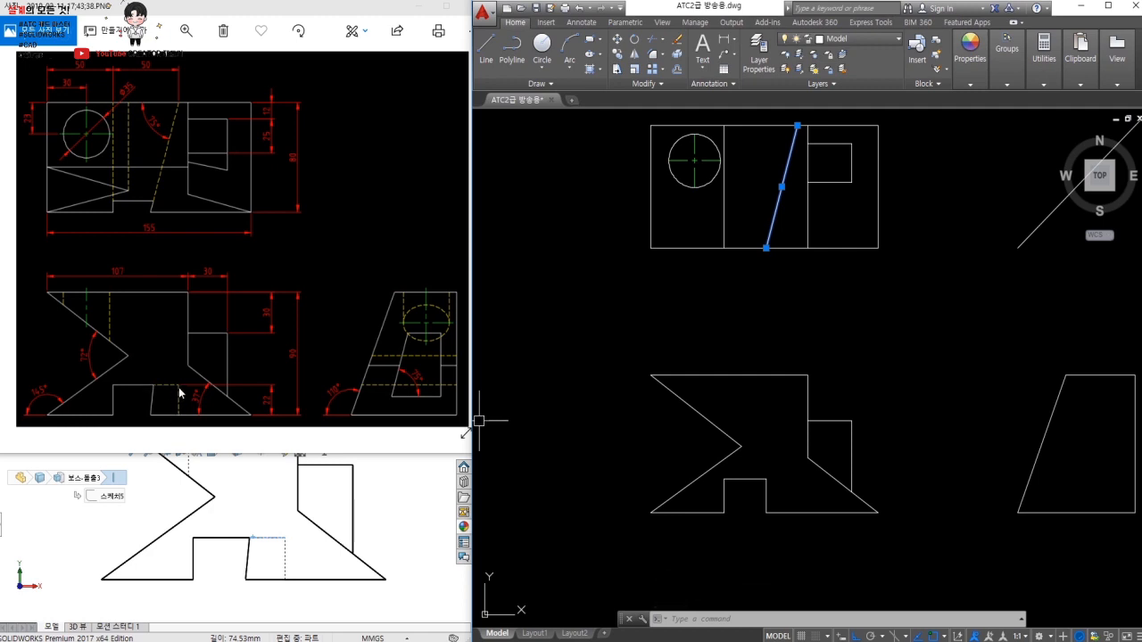
{"action": "key", "text": "Escape"}
Draw a vertical line from the slanted line's upper end in the top view down past the front view's bottom edge.
{"action": "type", "text": "l"}
{"action": "key", "text": "Return"}
{"action": "left_click", "coordinate": [797, 126]}
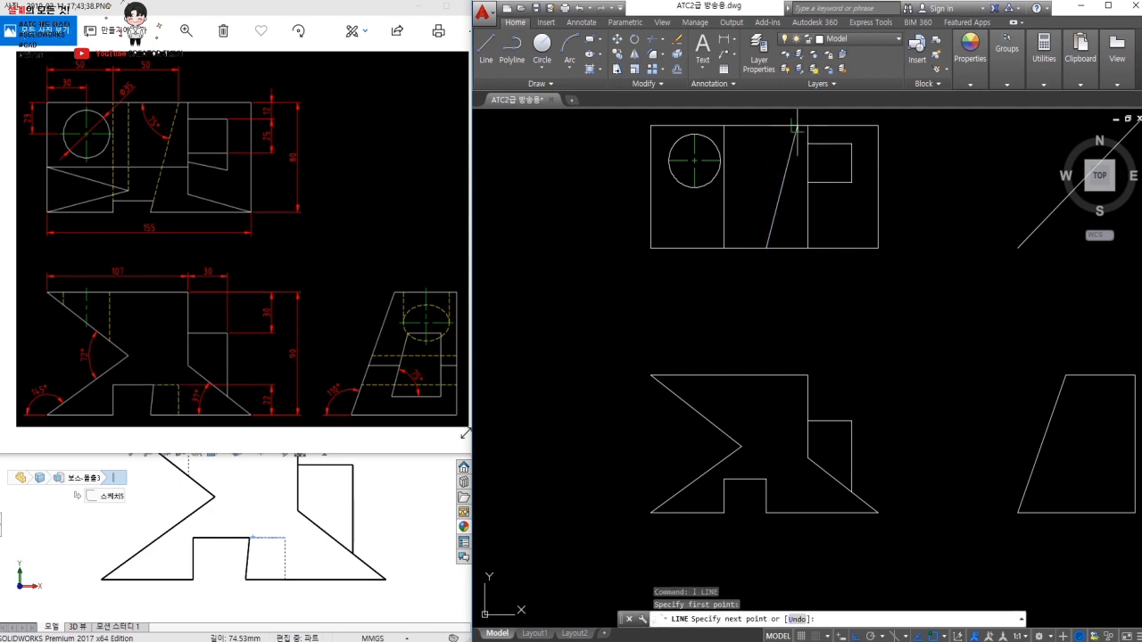
{"action": "left_click", "coordinate": [810, 545]}
{"action": "key", "text": "Escape"}
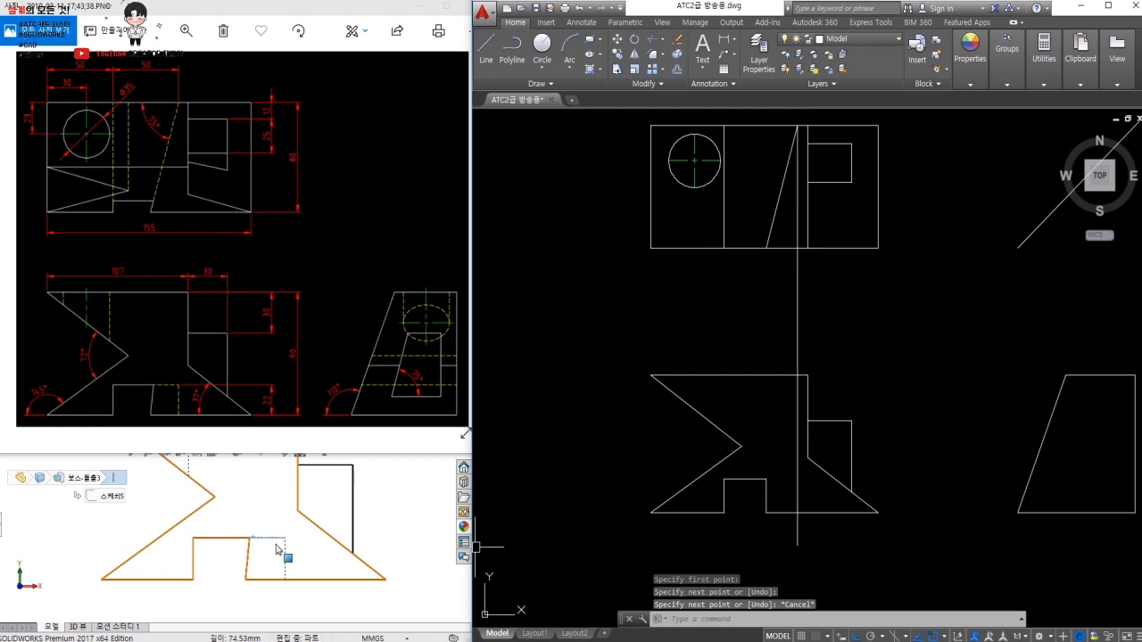
Join the notch's top level to the new vertical projection line with a square fillet corner, after checking the notch's depth in the 3D model.
{"action": "middle_click_drag", "start_coordinate": [314, 577], "coordinate": [332, 553]}
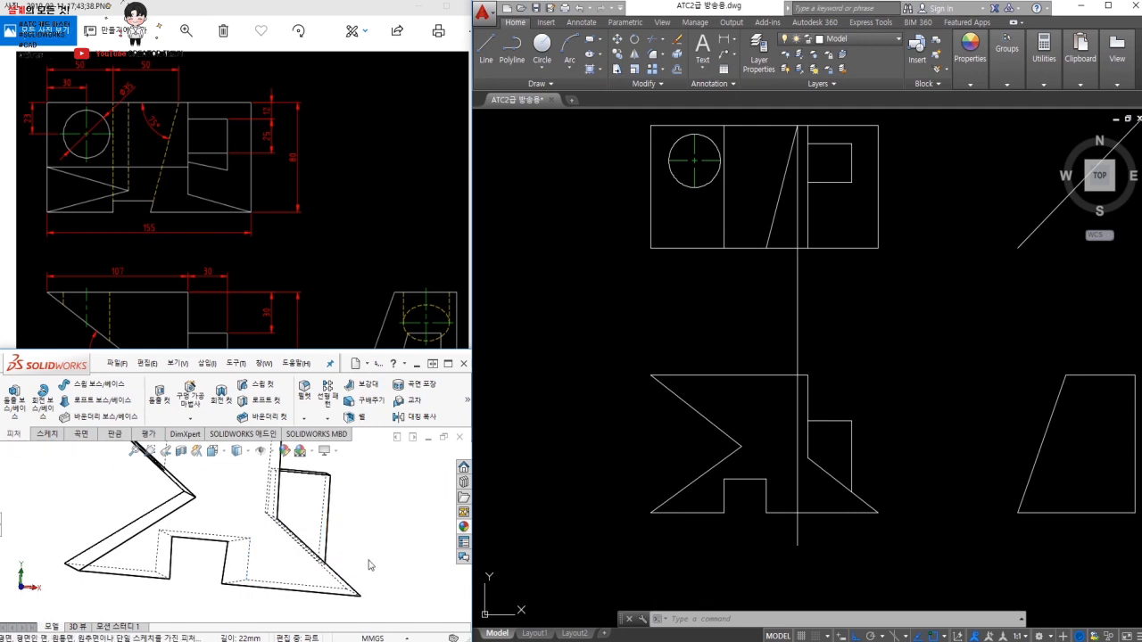
{"action": "key", "text": "ctrl+1"}
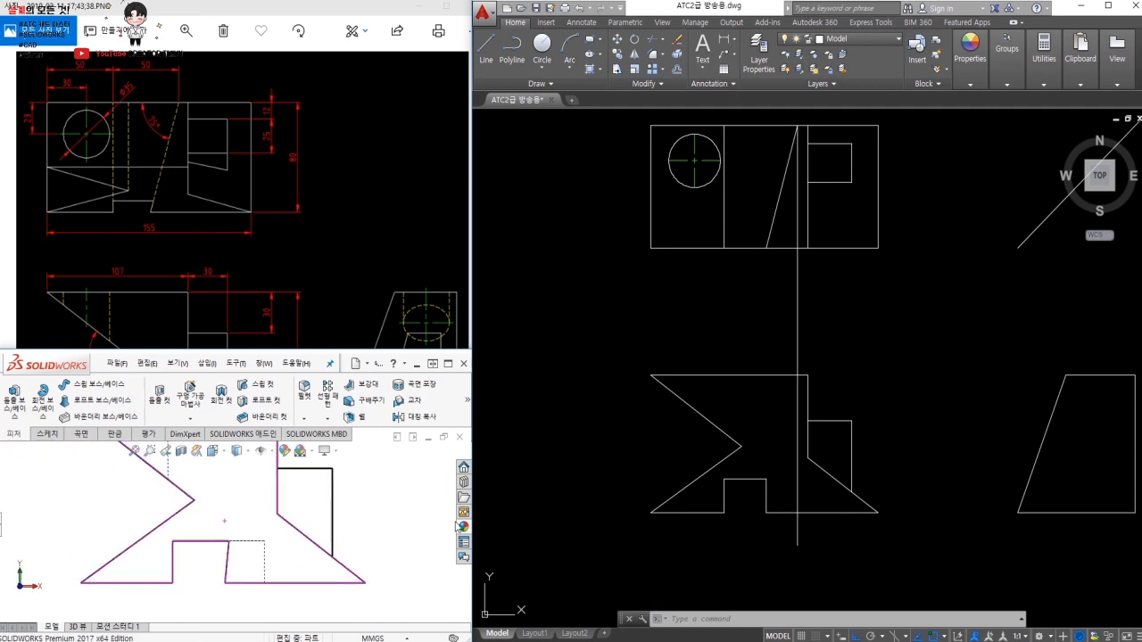
{"action": "left_click", "coordinate": [879, 459]}
{"action": "key", "text": "Escape"}
{"action": "key", "text": "Escape"}
{"action": "scroll", "coordinate": [781, 490], "scroll_direction": "up", "scroll_amount": 2}
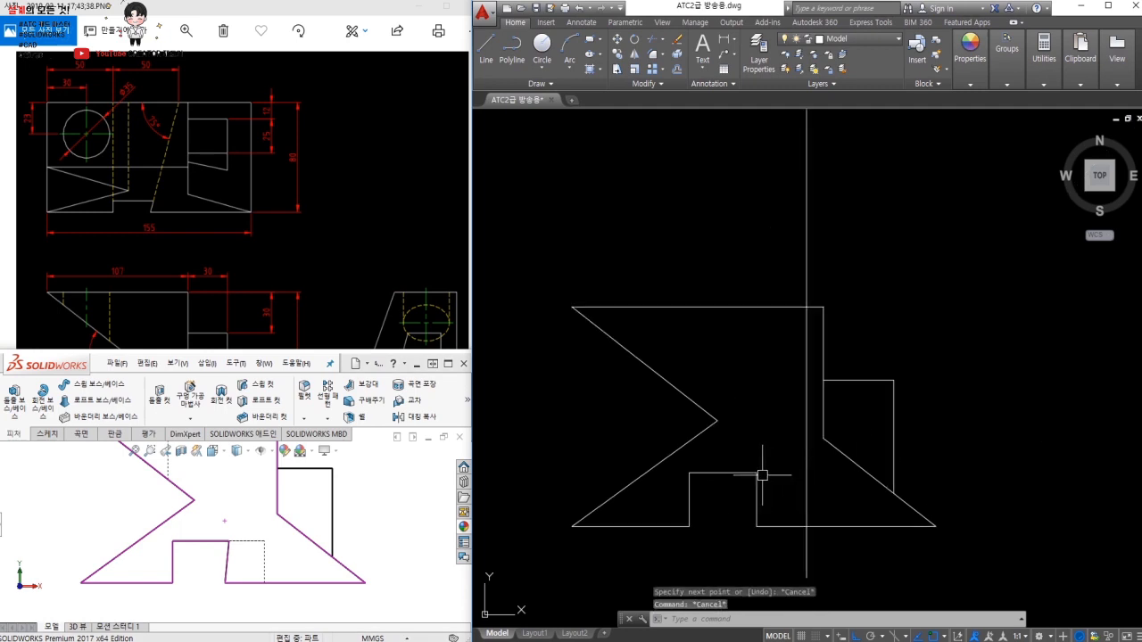
{"action": "type", "text": "f"}
{"action": "key", "text": "space"}
{"action": "left_click", "coordinate": [807, 486]}
{"action": "left_click", "coordinate": [760, 474]}
{"action": "key", "text": "Escape"}
Trim the new vertical line's overhang below the front view's bottom edge.
{"action": "type", "text": "tr"}
{"action": "key", "text": "space"}
{"action": "key", "text": "space"}
{"action": "left_click", "coordinate": [808, 546]}
{"action": "key", "text": "Escape"}
Move the notch's rear horizontal and vertical edges in the front view to the hidden-line layer.
{"action": "left_click", "coordinate": [823, 501]}
{"action": "left_click", "coordinate": [795, 471]}
{"action": "middle_click_drag", "start_coordinate": [803, 490], "coordinate": [781, 436]}
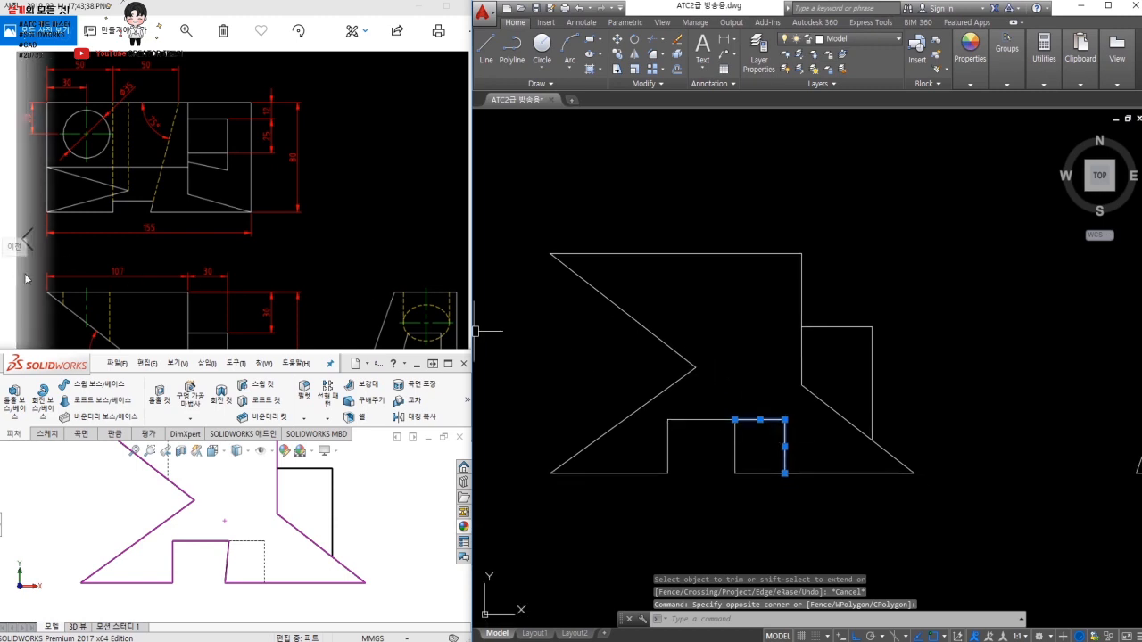
{"action": "left_click", "coordinate": [219, 280]}
{"action": "left_click", "coordinate": [628, 348]}
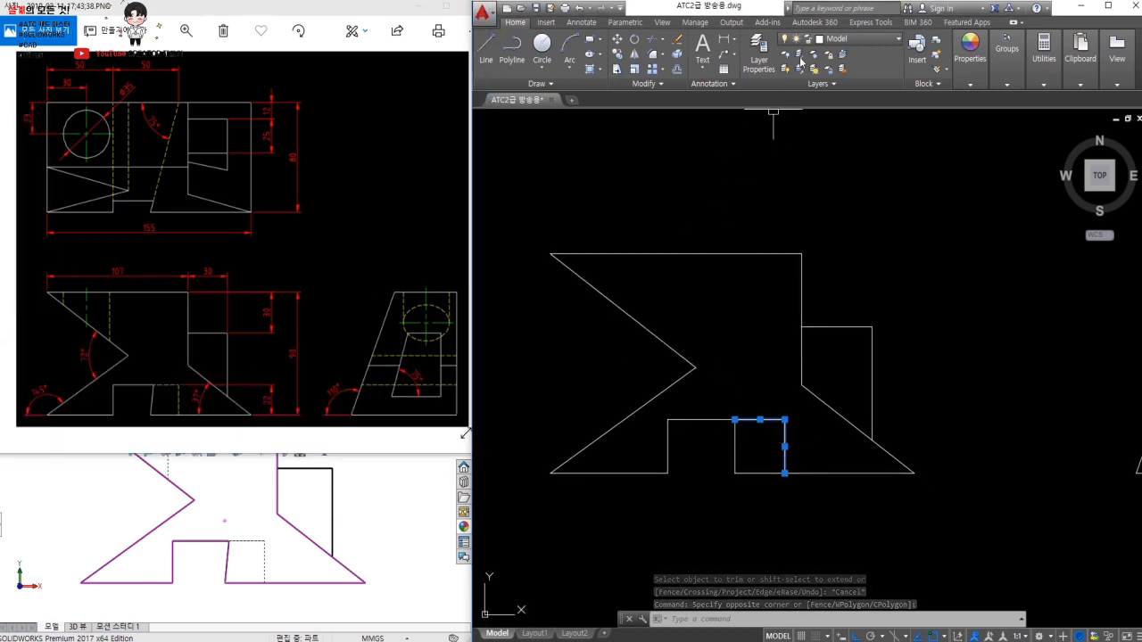
{"action": "left_click", "coordinate": [839, 40]}
{"action": "left_click", "coordinate": [854, 115]}
{"action": "key", "text": "Escape"}
Draw a horizontal line from the notch's upper rear corner in the front view across to the side view's vertical edge.
{"action": "scroll", "coordinate": [760, 448], "scroll_direction": "down", "scroll_amount": 2}
{"action": "middle_click_drag", "start_coordinate": [790, 419], "coordinate": [701, 426]}
{"action": "type", "text": "l"}
{"action": "key", "text": "Return"}
{"action": "left_click", "coordinate": [1038, 426]}
{"action": "key", "text": "Return"}
Trim the horizontal projection line at the side view's slanted edge and erase the leftover piece between the views.
{"action": "type", "text": "tr"}
{"action": "key", "text": "Return"}
{"action": "key", "text": "Return"}
{"action": "left_click", "coordinate": [895, 444]}
{"action": "left_click", "coordinate": [899, 400]}
{"action": "key", "text": "Escape"}
{"action": "type", "text": "e"}
{"action": "key", "text": "Return"}
{"action": "left_click", "coordinate": [719, 425]}
{"action": "key", "text": "Return"}
Match the side view's notch line to the properties of the front view's dashed hidden edge.
{"action": "type", "text": "ma"}
{"action": "key", "text": "Return"}
{"action": "left_click", "coordinate": [702, 442]}
{"action": "left_click", "coordinate": [982, 426]}
{"action": "key", "text": "Escape"}
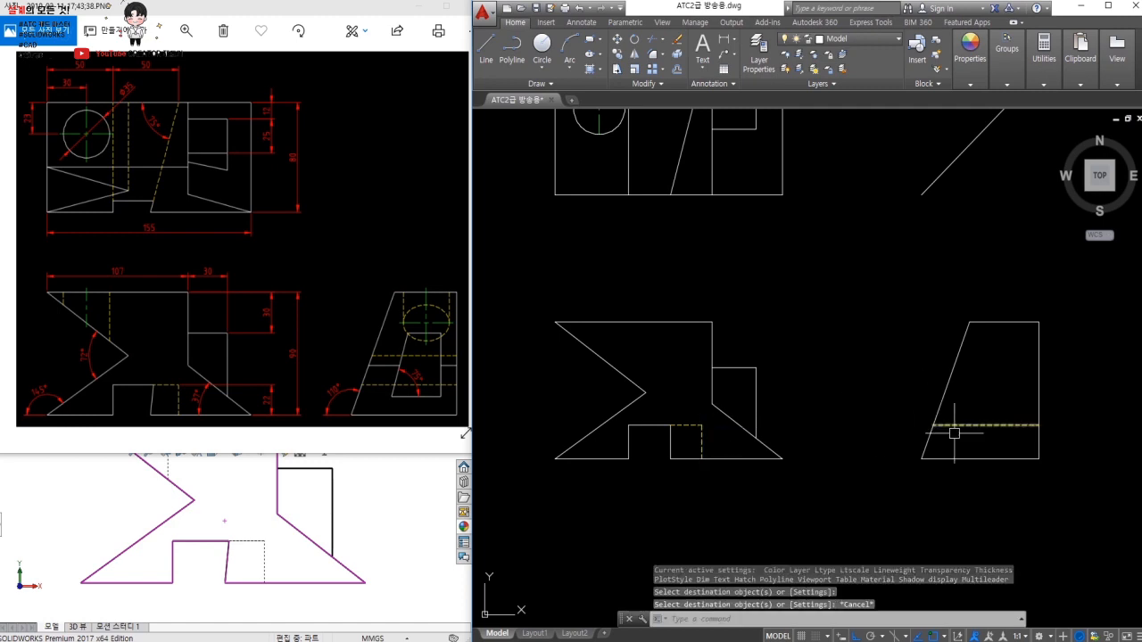
Draw projection lines from the left end of the side view's dashed notch line up to the diagonal and across to the top view's notch.
{"action": "left_click", "coordinate": [407, 529]}
{"action": "key", "text": "ctrl+4"}
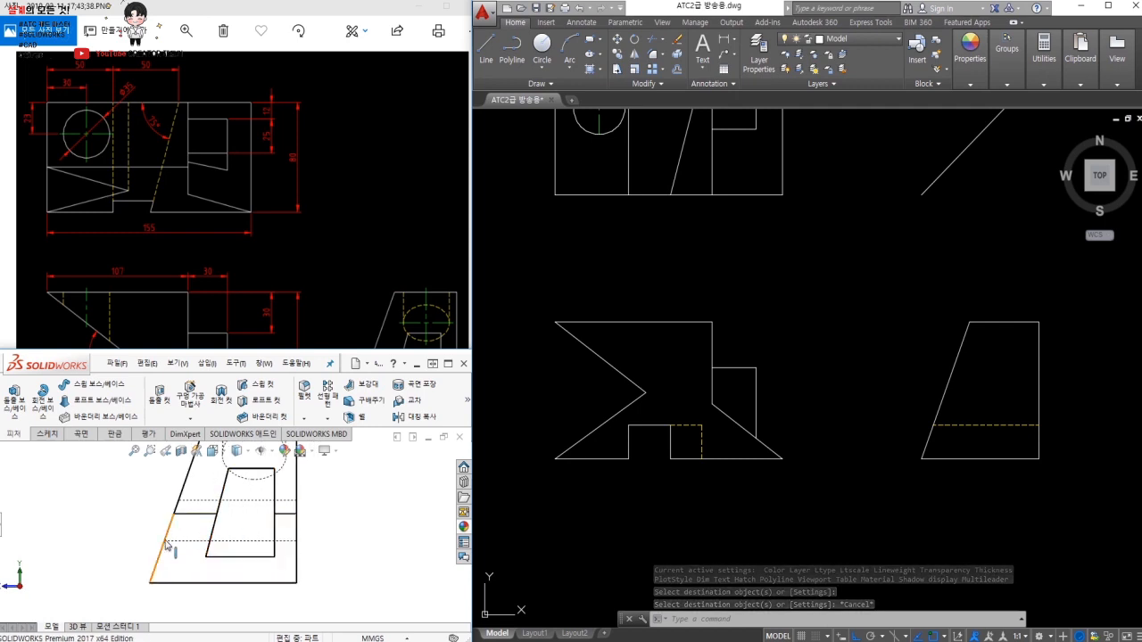
{"action": "left_click", "coordinate": [879, 520]}
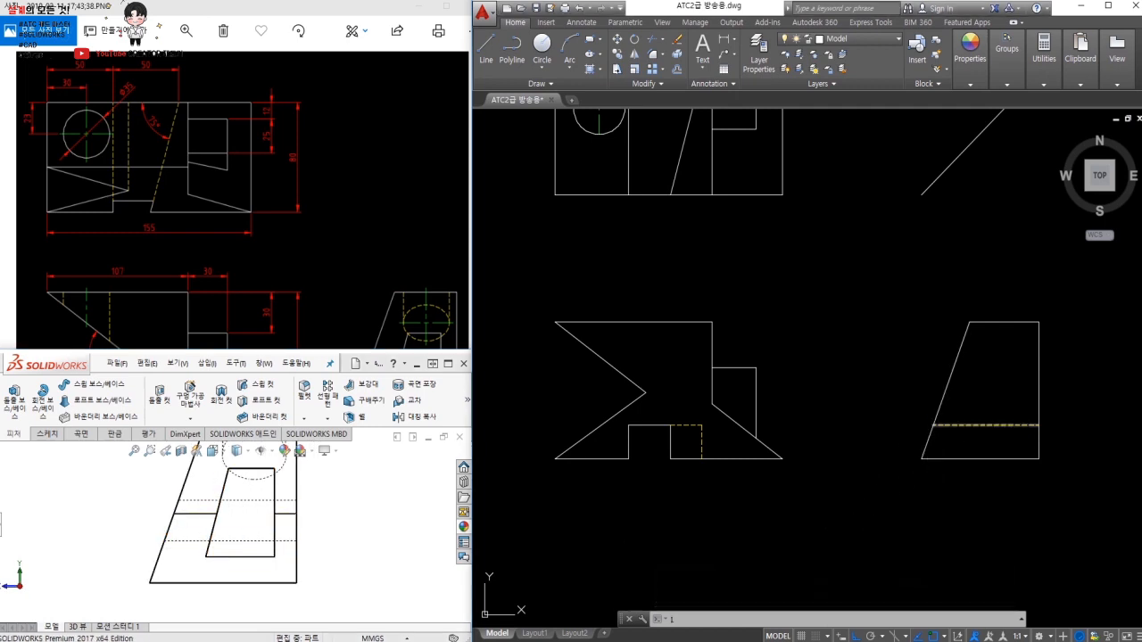
{"action": "type", "text": "l"}
{"action": "key", "text": "Return"}
{"action": "left_click", "coordinate": [932, 426]}
{"action": "middle_click_drag", "start_coordinate": [943, 359], "coordinate": [938, 435]}
{"action": "left_click", "coordinate": [933, 182]}
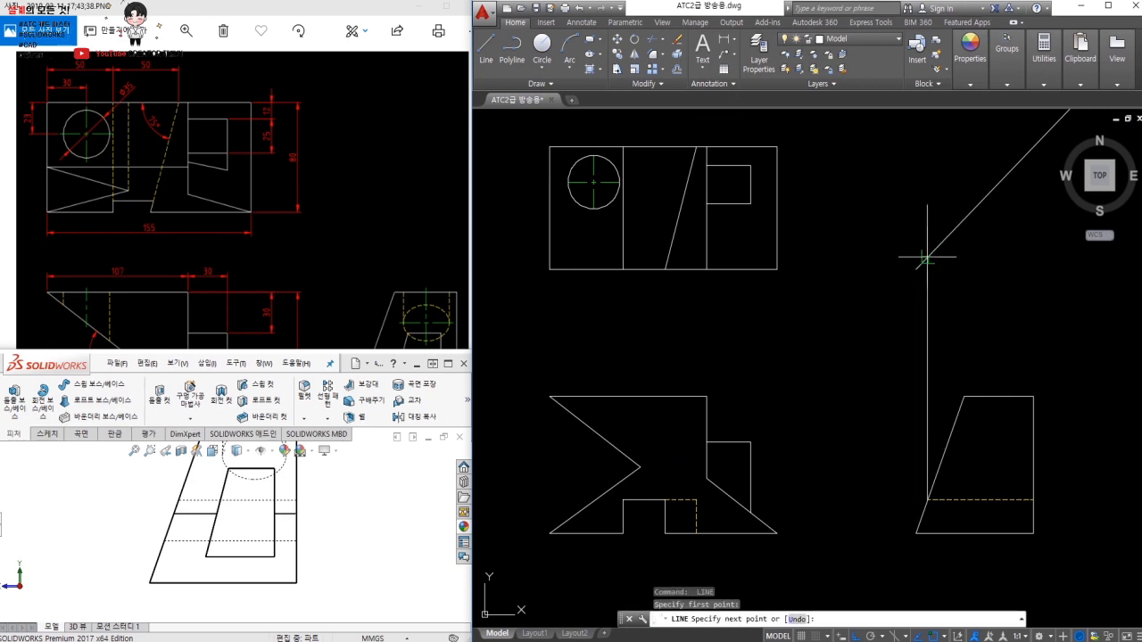
{"action": "left_click", "coordinate": [606, 310]}
{"action": "key", "text": "Return"}
Trim the horizontal projection line to the top view's notch edges and erase the leftover projection pieces.
{"action": "type", "text": "tr"}
{"action": "key", "text": "Return"}
{"action": "key", "text": "Return"}
{"action": "key", "text": "Escape"}
{"action": "key", "text": "Return"}
{"action": "left_click", "coordinate": [673, 238]}
{"action": "key", "text": "Return"}
{"action": "left_click", "coordinate": [683, 257]}
{"action": "key", "text": "Escape"}
{"action": "left_click", "coordinate": [972, 339]}
{"action": "left_click", "coordinate": [887, 323]}
{"action": "key", "text": "e"}
{"action": "key", "text": "Return"}
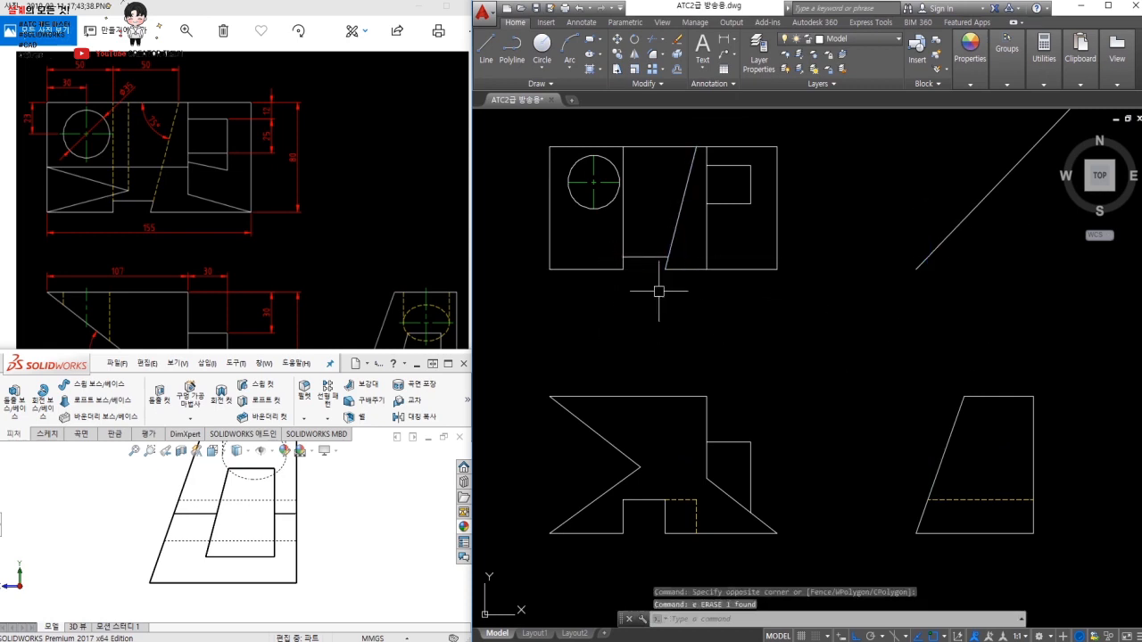
Check the SOLIDWORKS model from the top and the reference image, and break the top view's two notch edges at the short horizontal line.
{"action": "left_click", "coordinate": [362, 530]}
{"action": "key", "text": "ctrl+1"}
{"action": "key", "text": "ctrl+5"}
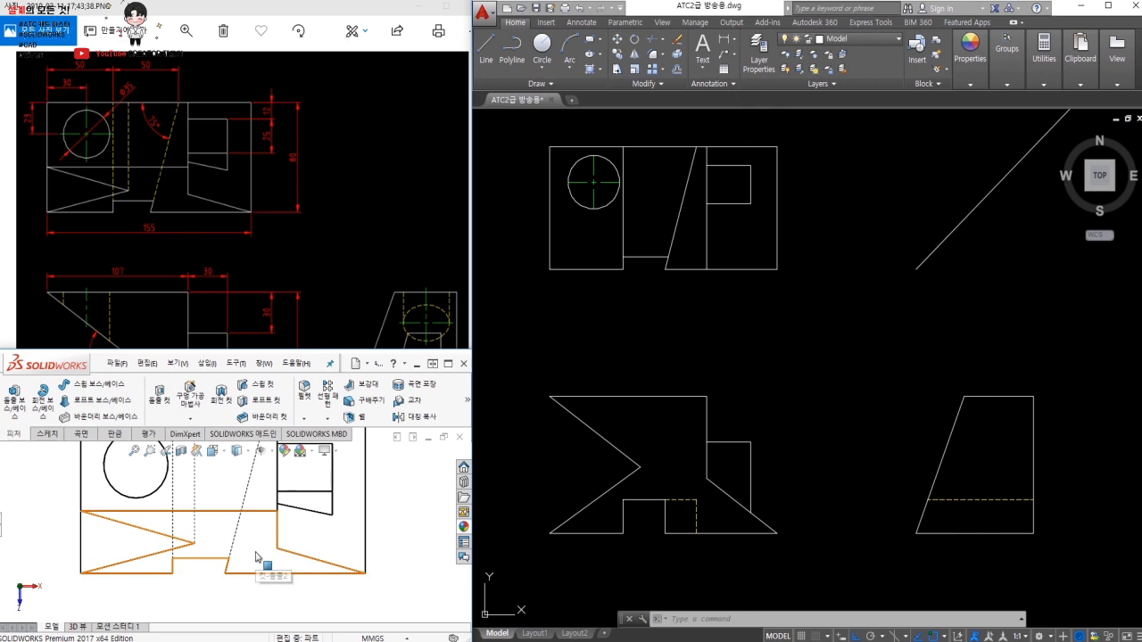
{"action": "left_click", "coordinate": [425, 90]}
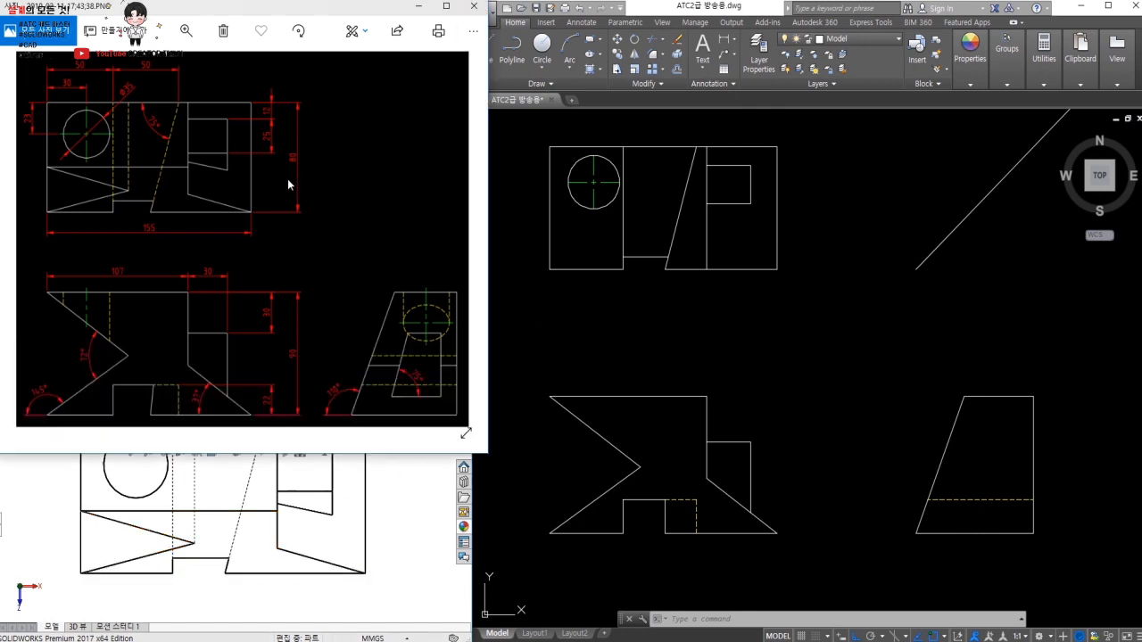
{"action": "left_click", "coordinate": [642, 357]}
{"action": "scroll", "coordinate": [647, 294], "scroll_direction": "up", "scroll_amount": 3}
{"action": "type", "text": "br"}
{"action": "key", "text": "Return"}
{"action": "left_click", "coordinate": [647, 265]}
{"action": "key", "text": "space"}
{"action": "left_click", "coordinate": [714, 285]}
{"action": "left_click", "coordinate": [717, 268]}
{"action": "key", "text": "Escape"}
Trim the top view's lower edge and the edge ends across the notch opening.
{"action": "type", "text": "tr"}
{"action": "key", "text": "space"}
{"action": "left_click", "coordinate": [741, 281]}
{"action": "left_click", "coordinate": [622, 298]}
{"action": "key", "text": "Escape"}
Move the top view's vertical and slanted notch edges above the short horizontal line to the hidden-line layer.
{"action": "left_click", "coordinate": [740, 256]}
{"action": "left_click", "coordinate": [598, 262]}
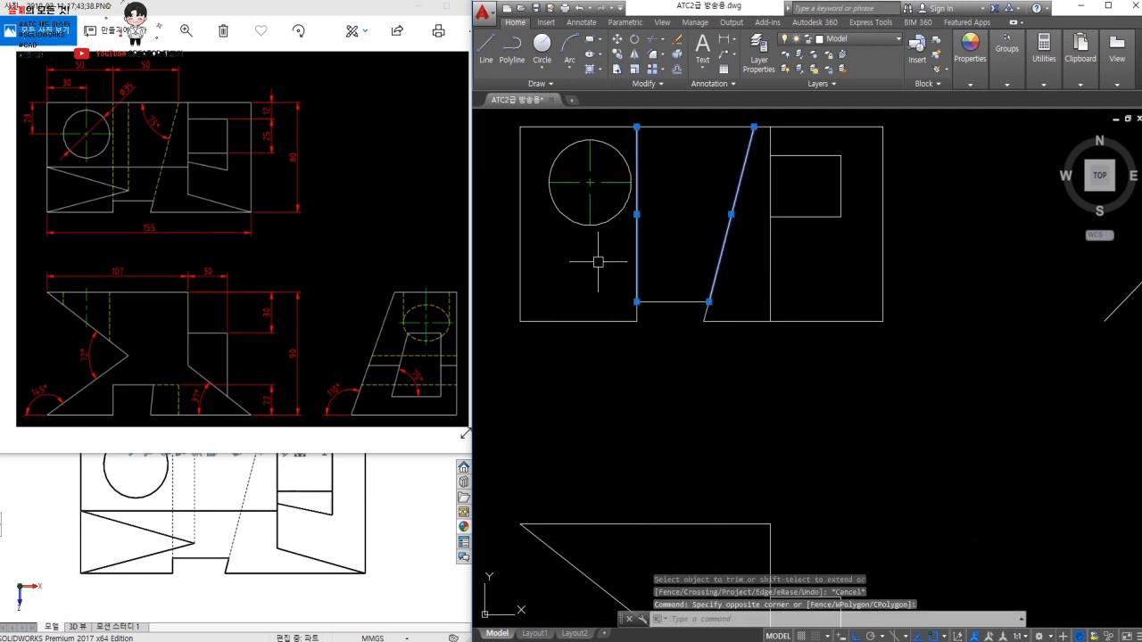
{"action": "left_click", "coordinate": [835, 42]}
{"action": "left_click", "coordinate": [843, 120]}
{"action": "key", "text": "Escape"}
{"action": "middle_click_drag", "start_coordinate": [763, 344], "coordinate": [753, 240]}
{"action": "type", "text": "l"}
{"action": "key", "text": "space"}
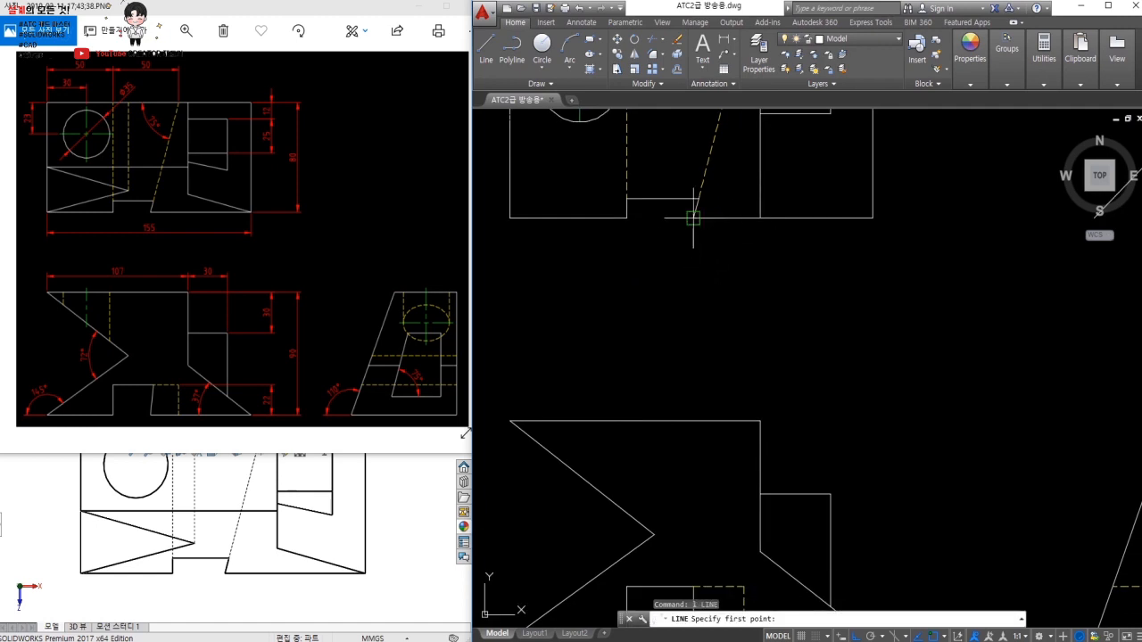
{"action": "left_click", "coordinate": [693, 217]}
{"action": "middle_click_drag", "start_coordinate": [709, 570], "coordinate": [710, 415]}
{"action": "key", "text": "Escape"}
Project the top view's upper notch corner down to the front view's notch top and draw the slanted edge to the base corner.
{"action": "middle_click_drag", "start_coordinate": [677, 320], "coordinate": [695, 389]}
{"action": "scroll", "coordinate": [699, 332], "scroll_direction": "up", "scroll_amount": 1}
{"action": "key", "text": "space"}
{"action": "middle_click_drag", "start_coordinate": [696, 226], "coordinate": [693, 481]}
{"action": "left_click", "coordinate": [716, 236]}
{"action": "middle_click_drag", "start_coordinate": [760, 497], "coordinate": [752, 206]}
{"action": "left_click", "coordinate": [714, 458]}
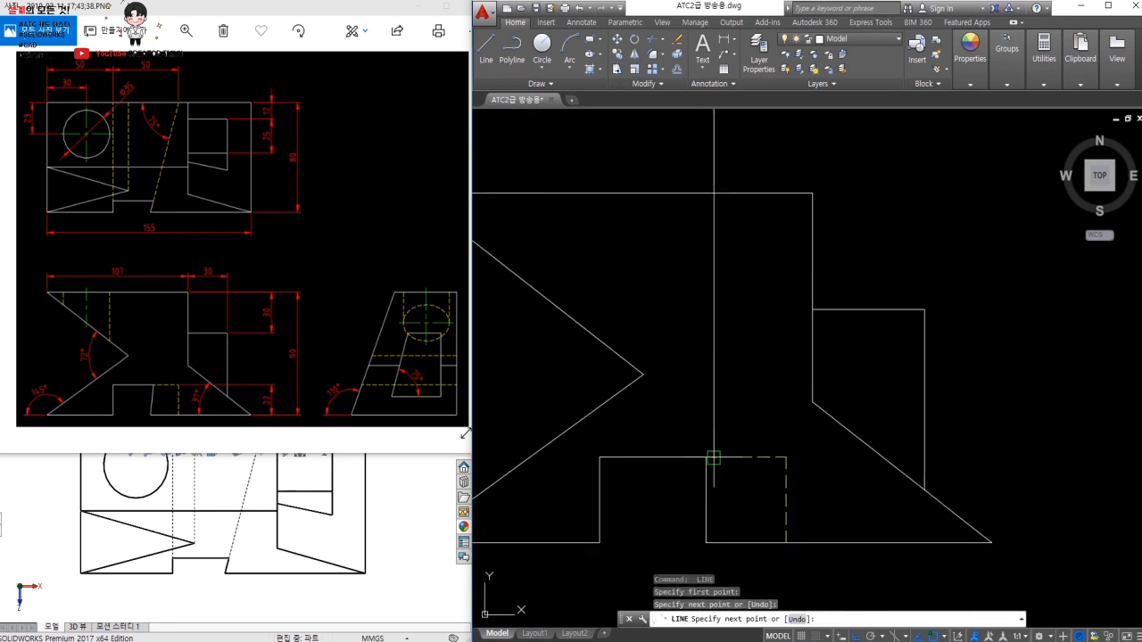
{"action": "left_click", "coordinate": [705, 542]}
{"action": "key", "text": "Escape"}
Erase the vertical projection line and clean up the front view's notch so only its slanted solid edge remains on that side.
{"action": "scroll", "coordinate": [699, 488], "scroll_direction": "up", "scroll_amount": 2}
{"action": "type", "text": "e"}
{"action": "left_click", "coordinate": [717, 439]}
{"action": "key", "text": "Escape"}
{"action": "key", "text": "space"}
{"action": "left_click", "coordinate": [717, 441]}
{"action": "key", "text": "space"}
{"action": "type", "text": "tr"}
{"action": "key", "text": "space"}
{"action": "key", "text": "Escape"}
{"action": "left_click", "coordinate": [744, 365]}
{"action": "key", "text": "Escape"}
{"action": "scroll", "coordinate": [735, 459], "scroll_direction": "down", "scroll_amount": 5}
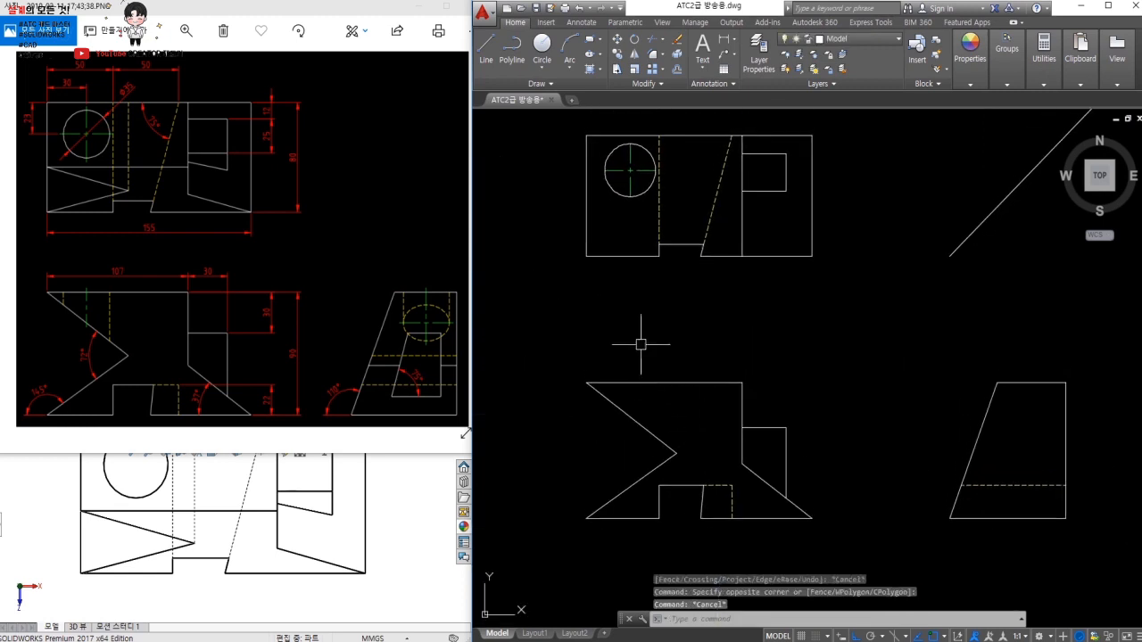
Draw two vertical lines from the circle's left and right quadrants in the top view down into the front view's V cut.
{"action": "type", "text": "l"}
{"action": "key", "text": "space"}
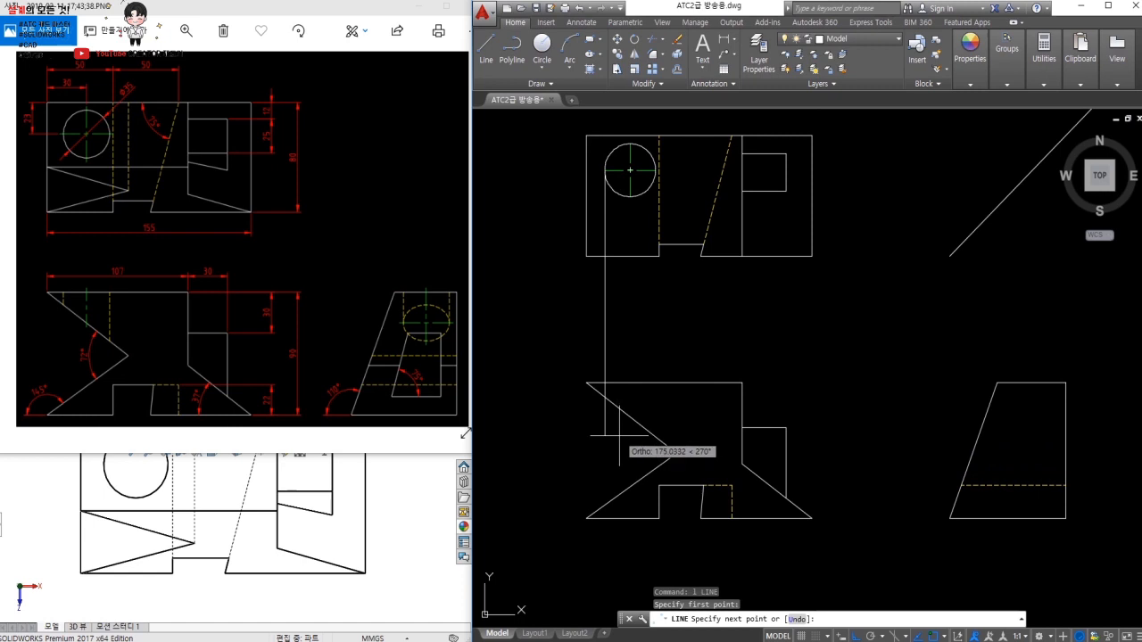
{"action": "key", "text": "space"}
{"action": "key", "text": "space"}
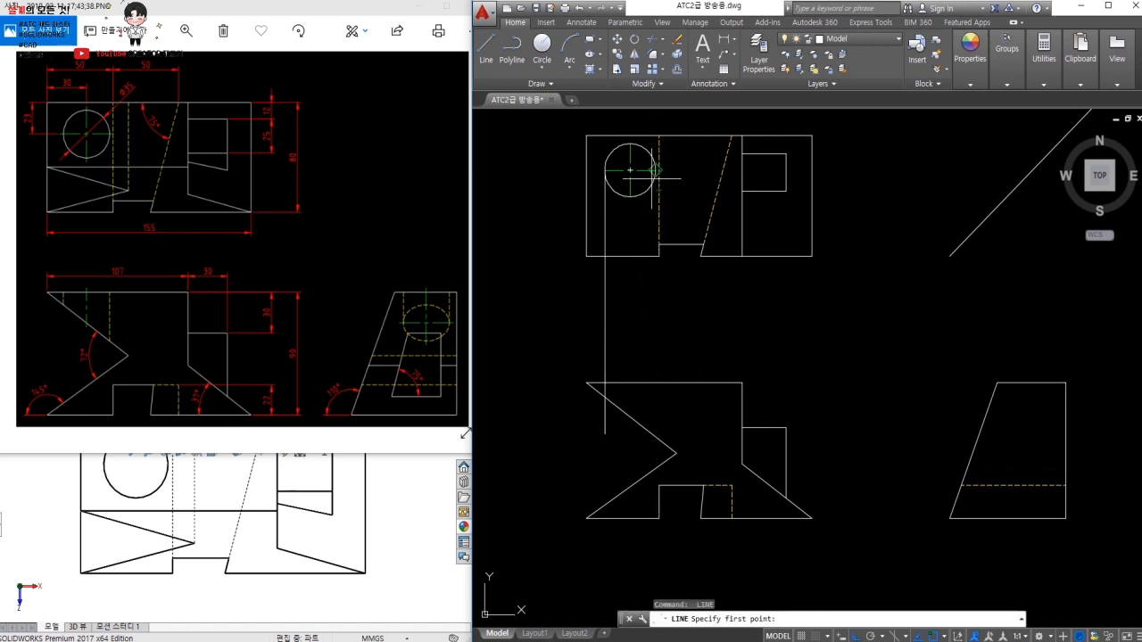
{"action": "left_click", "coordinate": [655, 457]}
{"action": "key", "text": "Escape"}
Trim both hole projection lines to the front view's top edge and the upper slanted edge of the V cut.
{"action": "type", "text": "tr"}
{"action": "left_click", "coordinate": [700, 354]}
{"action": "left_click", "coordinate": [692, 386]}
{"action": "key", "text": "space"}
{"action": "left_click_drag", "start_coordinate": [678, 334], "coordinate": [563, 357]}
{"action": "key", "text": "space"}
{"action": "key", "text": "space"}
{"action": "key", "text": "space"}
{"action": "left_click", "coordinate": [606, 427]}
{"action": "left_click", "coordinate": [655, 451]}
{"action": "key", "text": "Escape"}
Match the two hole edges in the front view to the properties of the notch's dashed hidden line.
{"action": "type", "text": "ma"}
{"action": "key", "text": "space"}
{"action": "left_click", "coordinate": [730, 491]}
{"action": "left_click", "coordinate": [673, 411]}
{"action": "left_click", "coordinate": [645, 396]}
{"action": "left_click", "coordinate": [601, 376]}
{"action": "left_click", "coordinate": [632, 434]}
{"action": "key", "text": "Escape"}
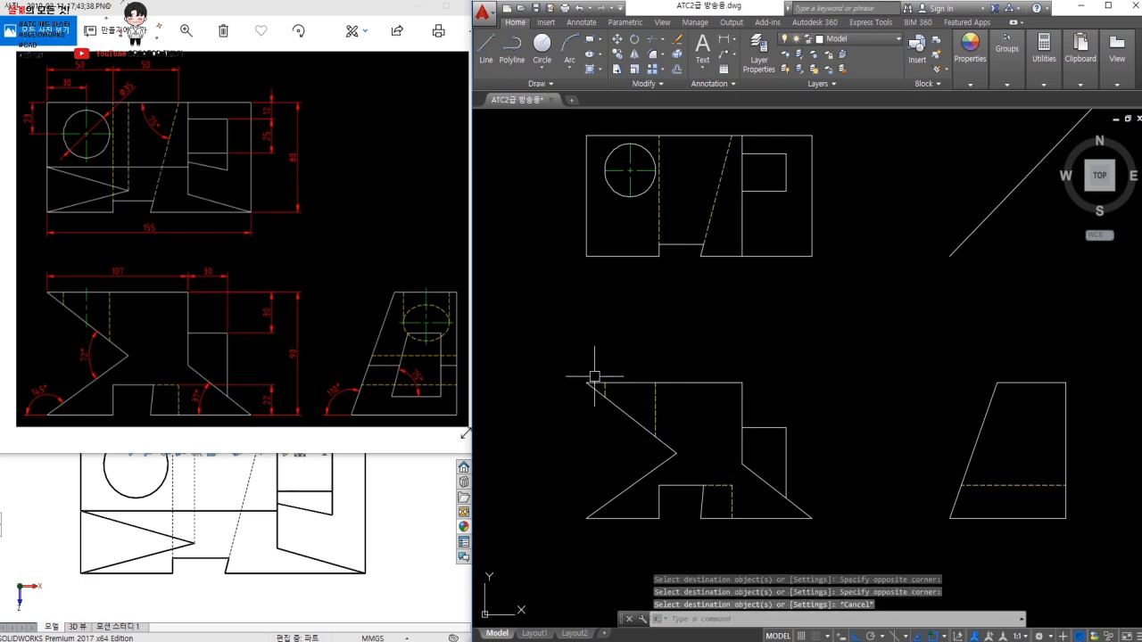
Draw a vertical line from the circle in the top view, along its centre, down past the front view's upper slanted edge.
{"action": "type", "text": "l"}
{"action": "key", "text": "space"}
{"action": "left_click", "coordinate": [630, 195]}
{"action": "left_click", "coordinate": [609, 456]}
{"action": "key", "text": "Escape"}
Trim the hole's axis line to the span between the front view's top edge and the V cut's upper slanted edge.
{"action": "type", "text": "tr"}
{"action": "key", "text": "space"}
{"action": "key", "text": "space"}
{"action": "left_click", "coordinate": [642, 445]}
{"action": "left_click", "coordinate": [628, 430]}
{"action": "key", "text": "Escape"}
{"action": "left_click", "coordinate": [717, 406]}
{"action": "left_click", "coordinate": [717, 390]}
{"action": "type", "text": "tr"}
{"action": "key", "text": "space"}
{"action": "key", "text": "space"}
{"action": "left_click", "coordinate": [630, 332]}
{"action": "key", "text": "Escape"}
Match the hole's axis line in the front view to the properties of the circle's vertical centre line.
{"action": "type", "text": "ma"}
{"action": "key", "text": "space"}
{"action": "left_click", "coordinate": [637, 161]}
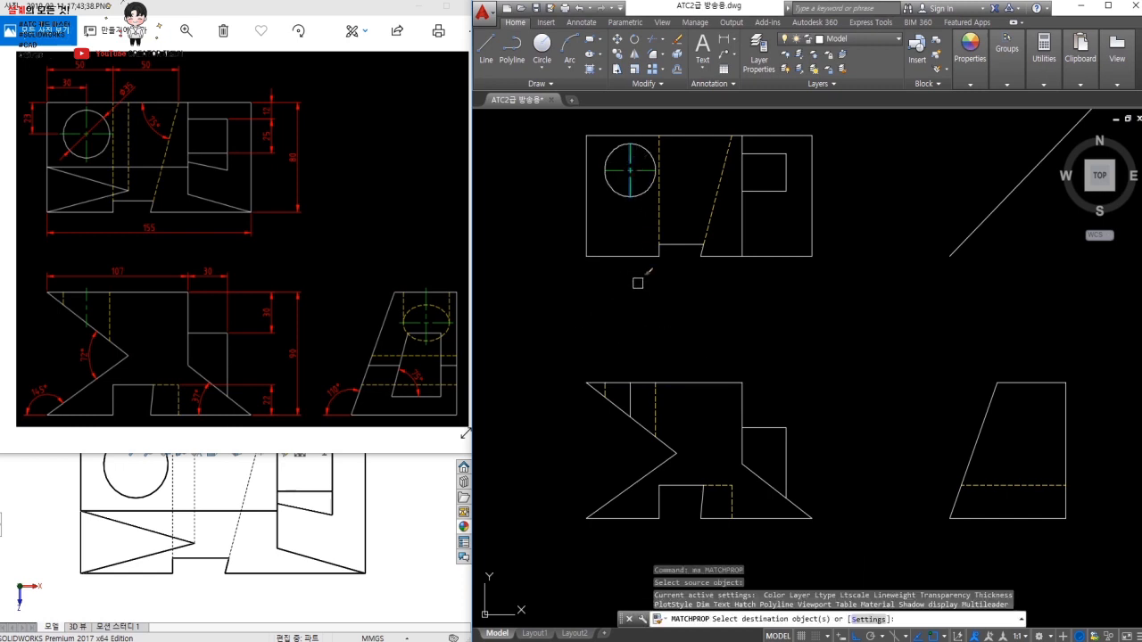
{"action": "key", "text": "Escape"}
{"action": "middle_click_drag", "start_coordinate": [782, 412], "coordinate": [764, 420]}
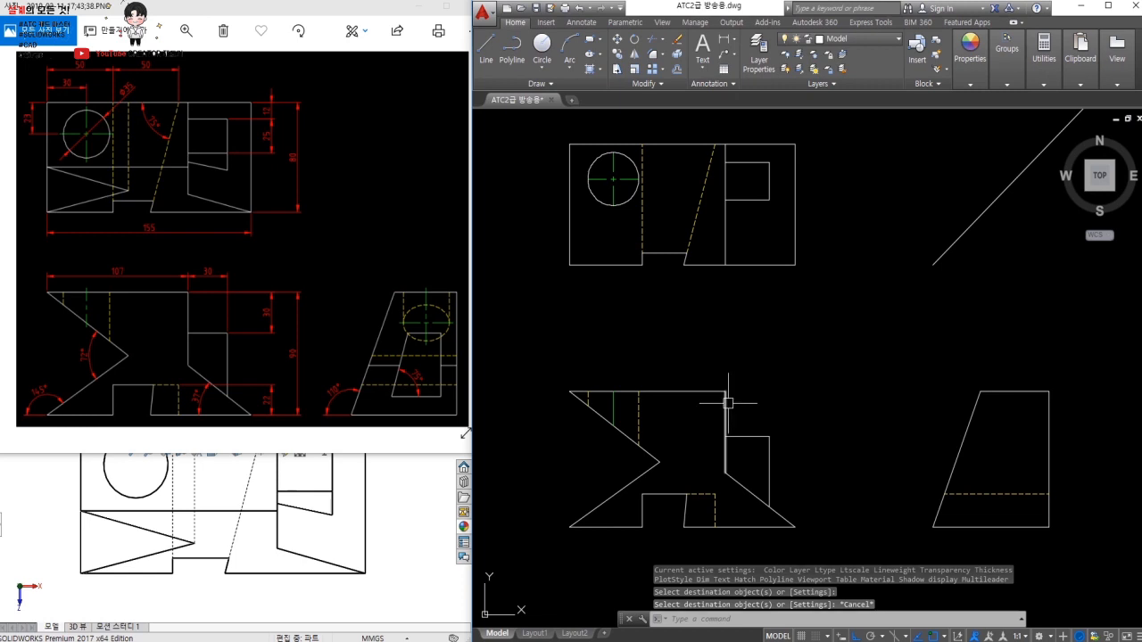
{"action": "left_click", "coordinate": [617, 430]}
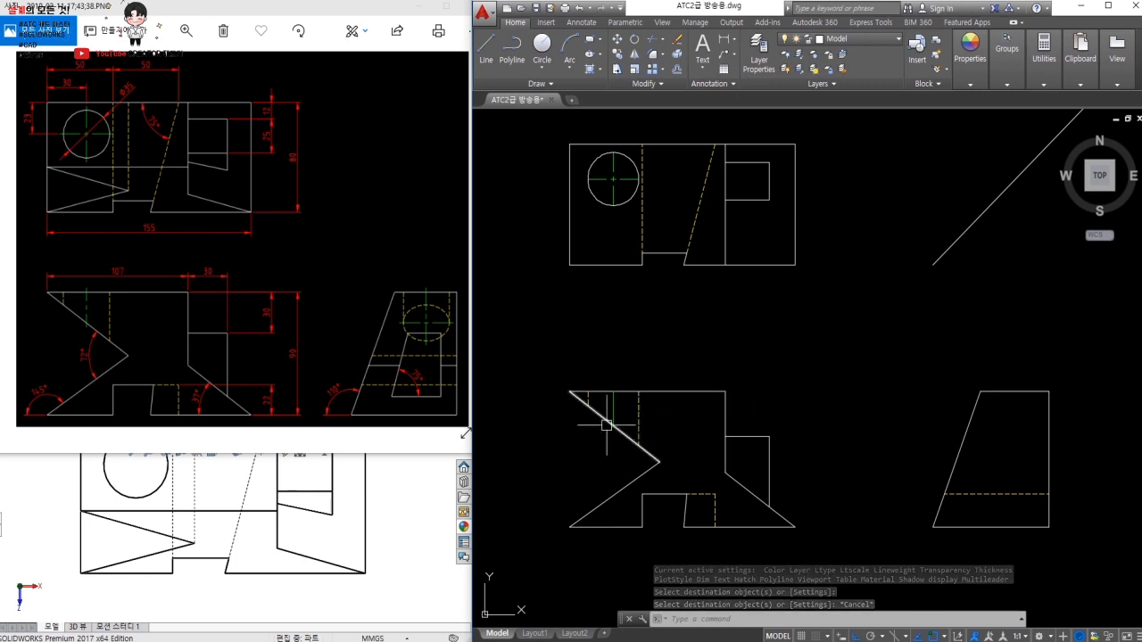
{"action": "left_click", "coordinate": [616, 491]}
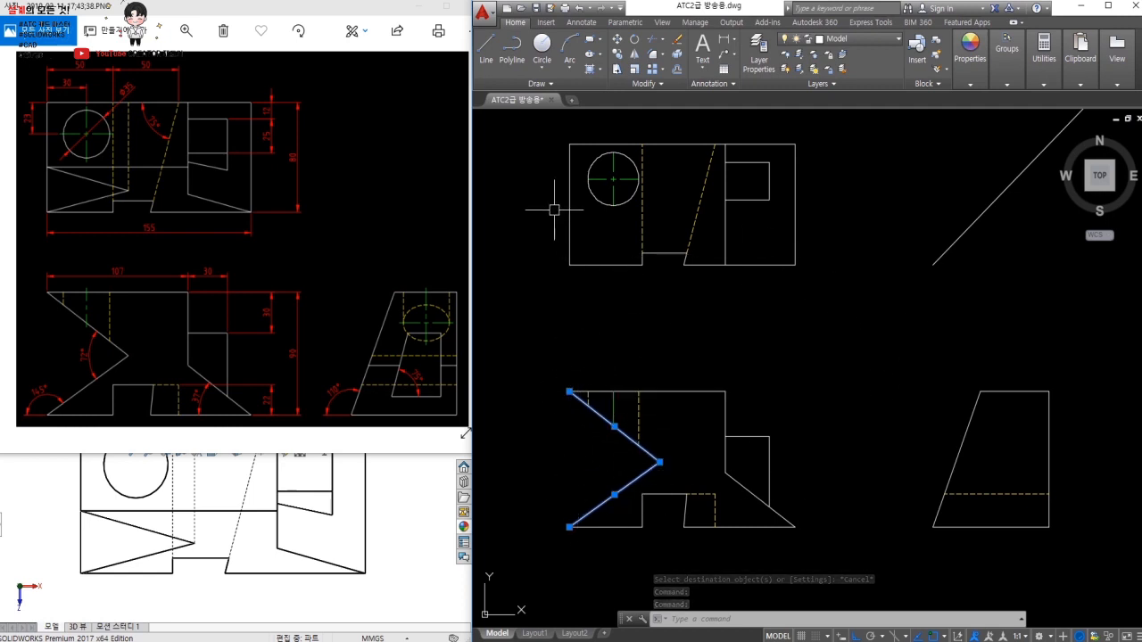
{"action": "key", "text": "Escape"}
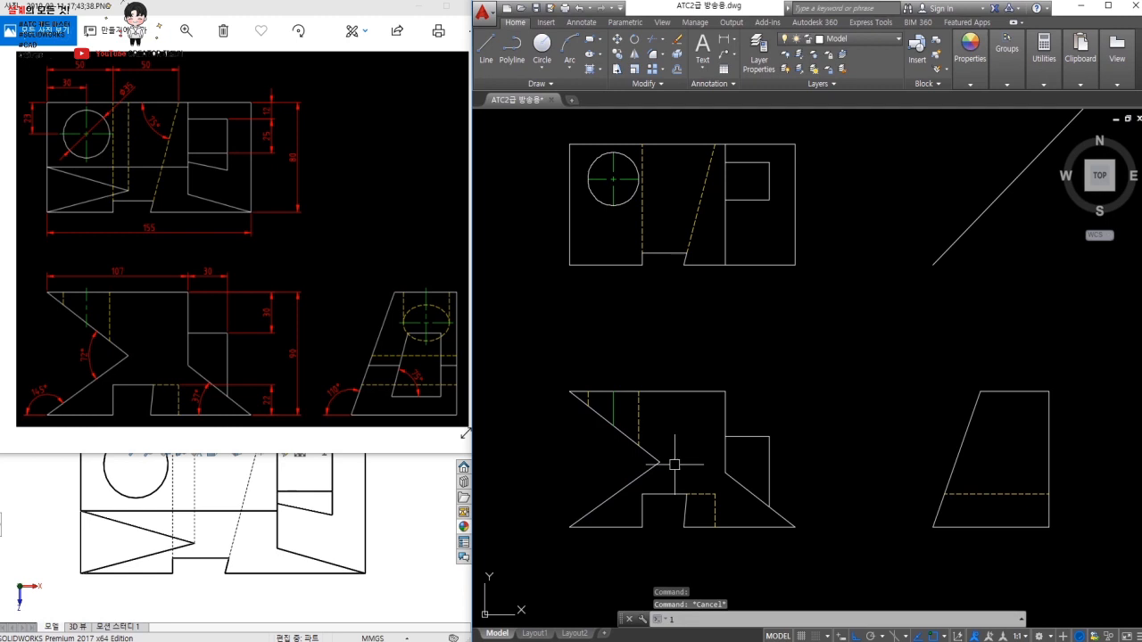
{"action": "key", "text": "Return"}
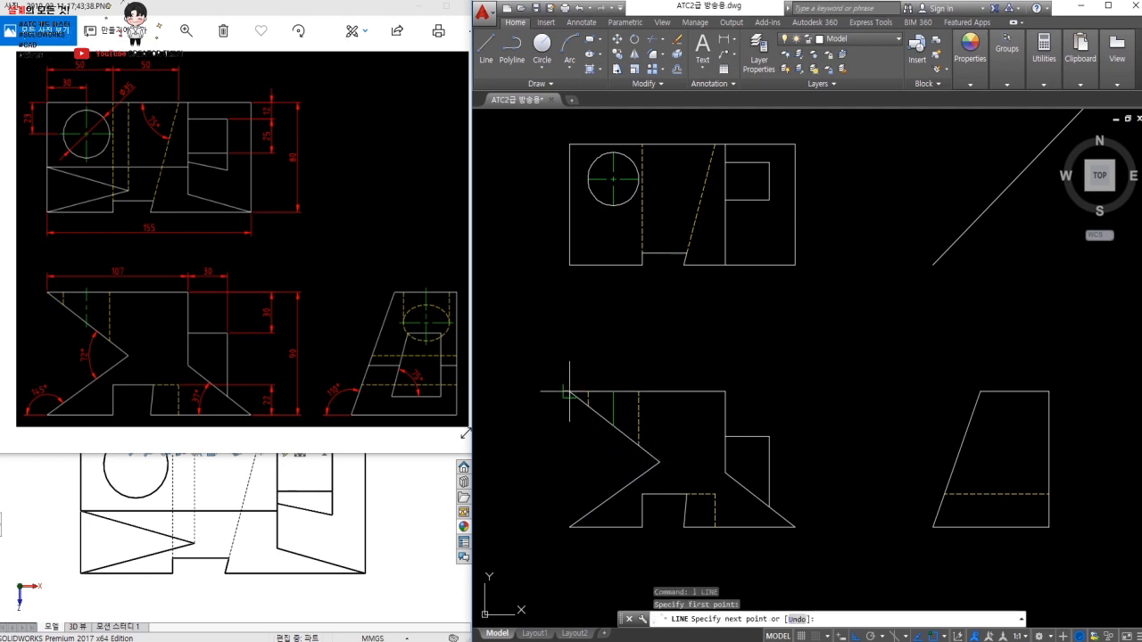
{"action": "key", "text": "Escape"}
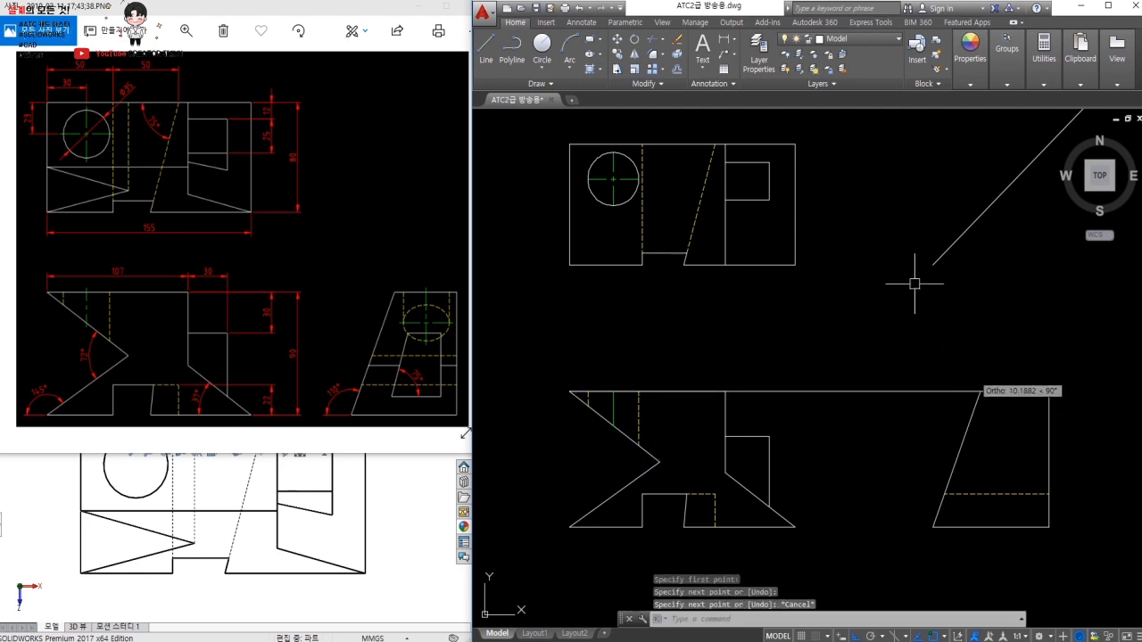
Make Mview the current layer and draw a line from the V cut's upper corner to the side view's top corner and up past the diagonal.
{"action": "left_click", "coordinate": [839, 39]}
{"action": "left_click", "coordinate": [862, 144]}
{"action": "type", "text": "1"}
{"action": "key", "text": "Return"}
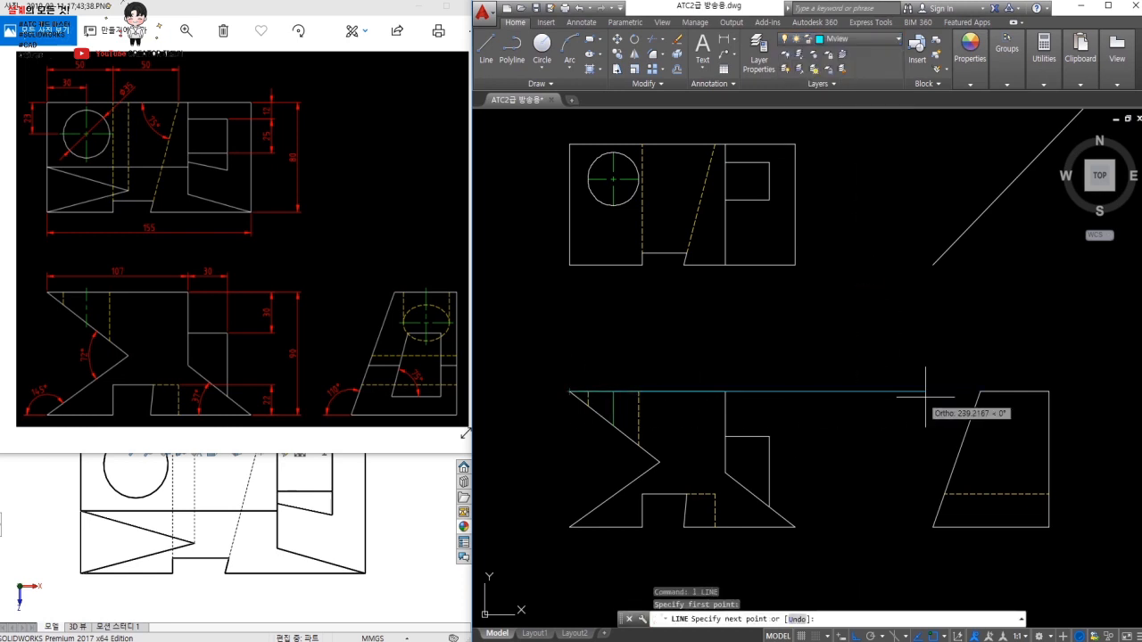
{"action": "left_click", "coordinate": [980, 391]}
{"action": "left_click", "coordinate": [980, 127]}
{"action": "key", "text": "Return"}
Draw a horizontal line from the projection's intersection with the diagonal across the whole top view.
{"action": "key", "text": "Return"}
{"action": "left_click", "coordinate": [980, 216]}
{"action": "left_click", "coordinate": [511, 215]}
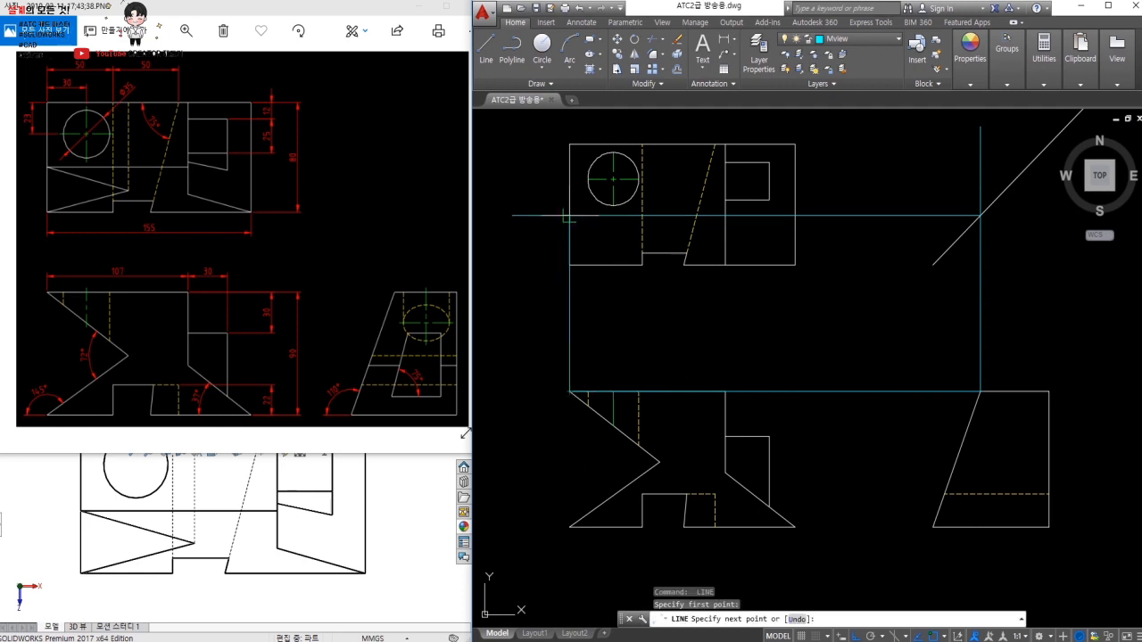
{"action": "key", "text": "Escape"}
Place a donut marker with inside diameter 0 and outside diameter 5 where the projection meets the top view's left edge.
{"action": "type", "text": "do"}
{"action": "key", "text": "Return"}
{"action": "type", "text": "0"}
{"action": "key", "text": "Return"}
{"action": "type", "text": "5"}
{"action": "key", "text": "Return"}
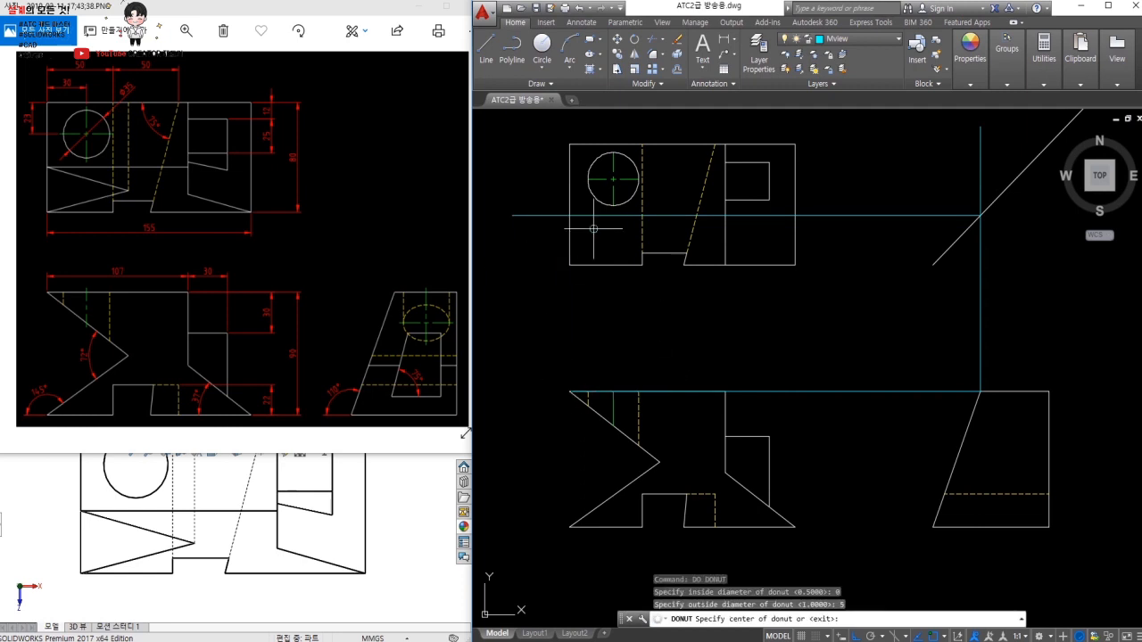
{"action": "scroll", "coordinate": [555, 205], "scroll_direction": "up", "scroll_amount": 4}
{"action": "left_click", "coordinate": [539, 202]}
{"action": "key", "text": "Escape"}
Erase the projection lines running from the V cut's upper corner through the side view and diagonal to the top view.
{"action": "scroll", "coordinate": [723, 277], "scroll_direction": "down", "scroll_amount": 4}
{"action": "left_click", "coordinate": [861, 310]}
{"action": "left_click", "coordinate": [843, 245]}
{"action": "key", "text": "e"}
{"action": "key", "text": "Return"}
{"action": "left_click", "coordinate": [879, 348]}
{"action": "left_click", "coordinate": [861, 410]}
{"action": "key", "text": "e"}
{"action": "key", "text": "Return"}
{"action": "left_click", "coordinate": [959, 307]}
{"action": "left_click", "coordinate": [877, 329]}
{"action": "key", "text": "e"}
{"action": "key", "text": "Return"}
Draw projection lines from the V cut's inner corner up through the top view, and via the side view's slanted edge past the diagonal.
{"action": "scroll", "coordinate": [747, 387], "scroll_direction": "up", "scroll_amount": 2}
{"action": "middle_click_drag", "start_coordinate": [747, 398], "coordinate": [708, 451]}
{"action": "key", "text": "l"}
{"action": "key", "text": "Return"}
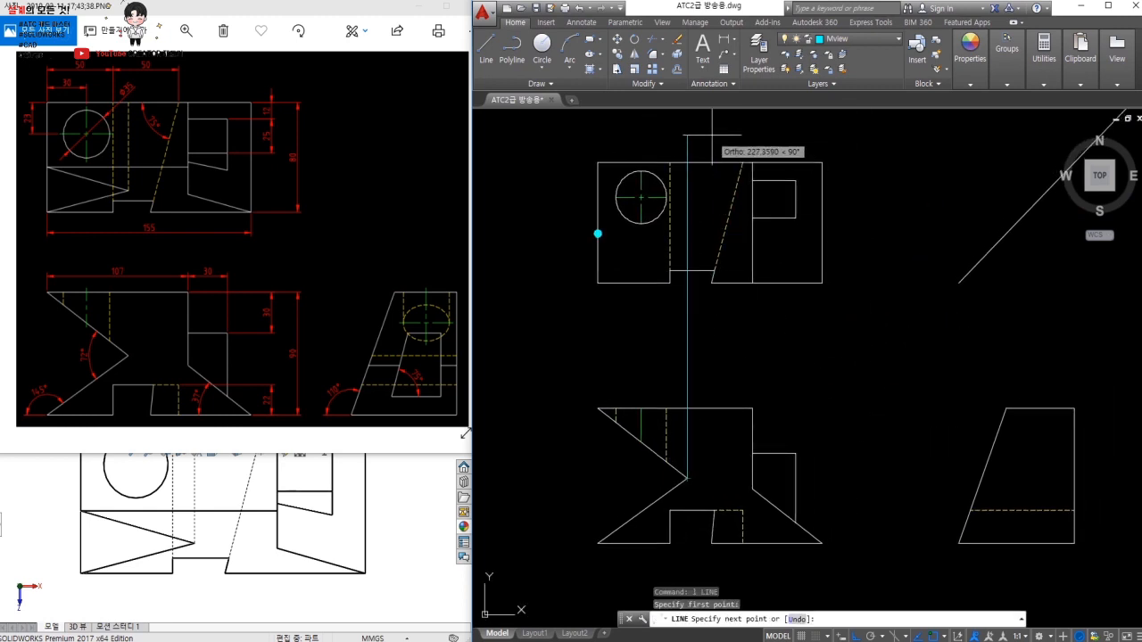
{"action": "left_click", "coordinate": [980, 477]}
{"action": "left_click", "coordinate": [971, 186]}
{"action": "key", "text": "Return"}
{"action": "key", "text": "Return"}
{"action": "key", "text": "Escape"}
Place a donut marker with inside diameter 0 and outside diameter 5 where the V cut's inner corner projections cross in the top view.
{"action": "type", "text": "do"}
{"action": "key", "text": "Return"}
{"action": "type", "text": "0"}
{"action": "key", "text": "Return"}
{"action": "type", "text": "5"}
{"action": "key", "text": "Return"}
{"action": "scroll", "coordinate": [667, 271], "scroll_direction": "up", "scroll_amount": 4}
{"action": "left_click", "coordinate": [719, 242]}
{"action": "scroll", "coordinate": [724, 288], "scroll_direction": "down", "scroll_amount": 4}
{"action": "key", "text": "Escape"}
Erase the projection lines of the V cut's inner corner, keeping both donut markers.
{"action": "left_click", "coordinate": [780, 360]}
{"action": "left_click", "coordinate": [690, 356]}
{"action": "left_click", "coordinate": [925, 524]}
{"action": "left_click", "coordinate": [915, 257]}
{"action": "left_click", "coordinate": [1015, 357]}
{"action": "type", "text": "e"}
{"action": "key", "text": "Return"}
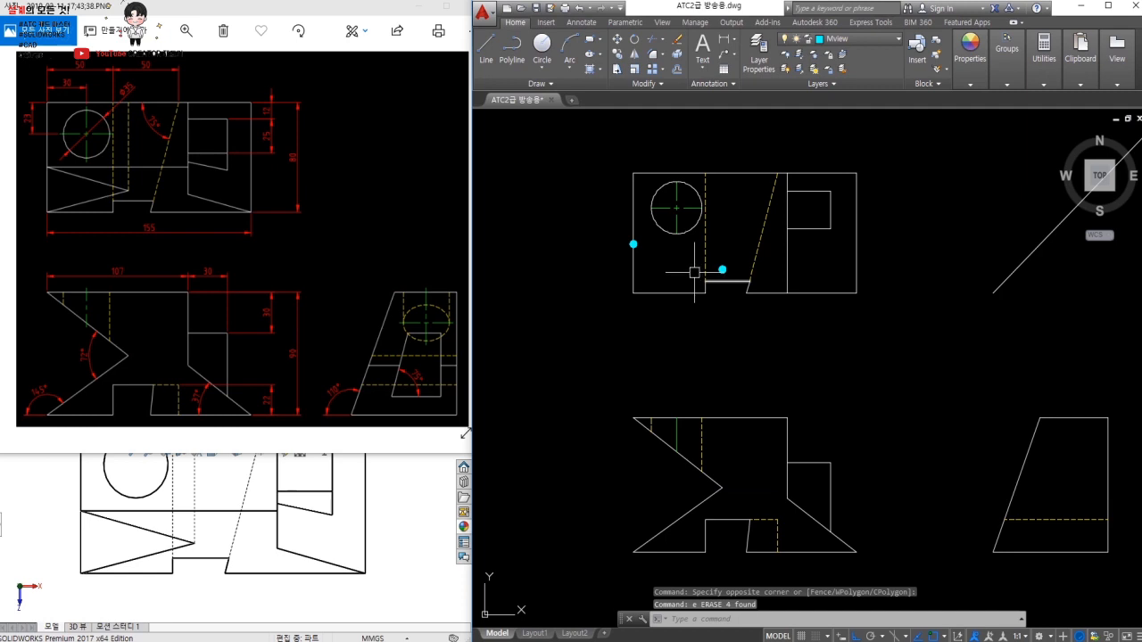
Draw the V cut edges in the top view from the left-edge marker to the inner marker and on to the lower-left corner.
{"action": "type", "text": "l"}
{"action": "key", "text": "Return"}
{"action": "scroll", "coordinate": [682, 228], "scroll_direction": "up", "scroll_amount": 6}
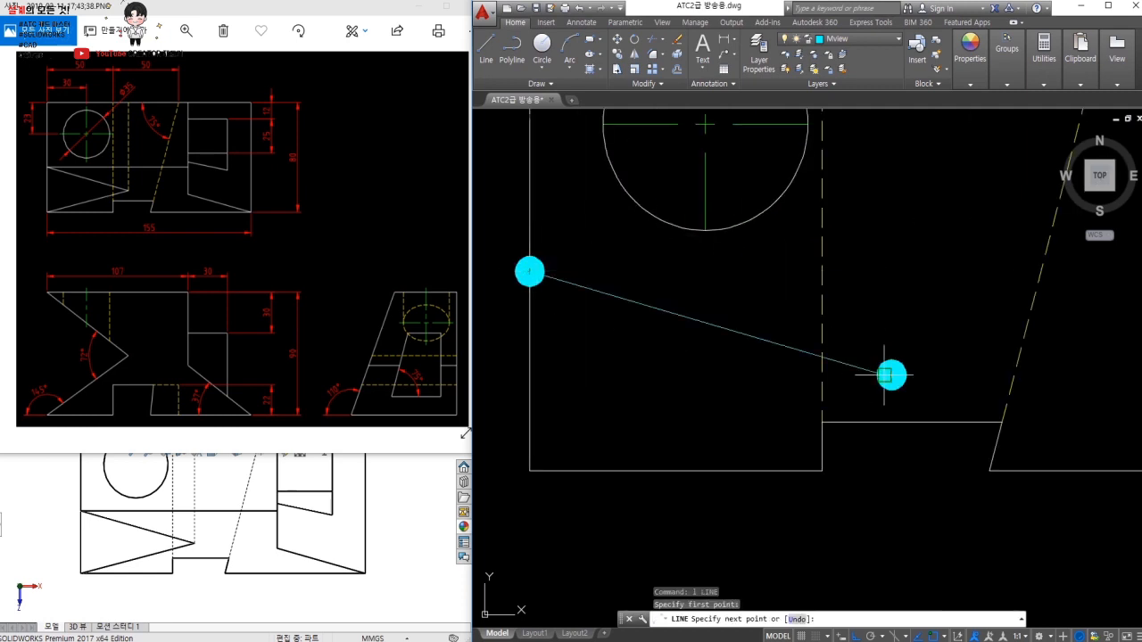
{"action": "left_click", "coordinate": [891, 374]}
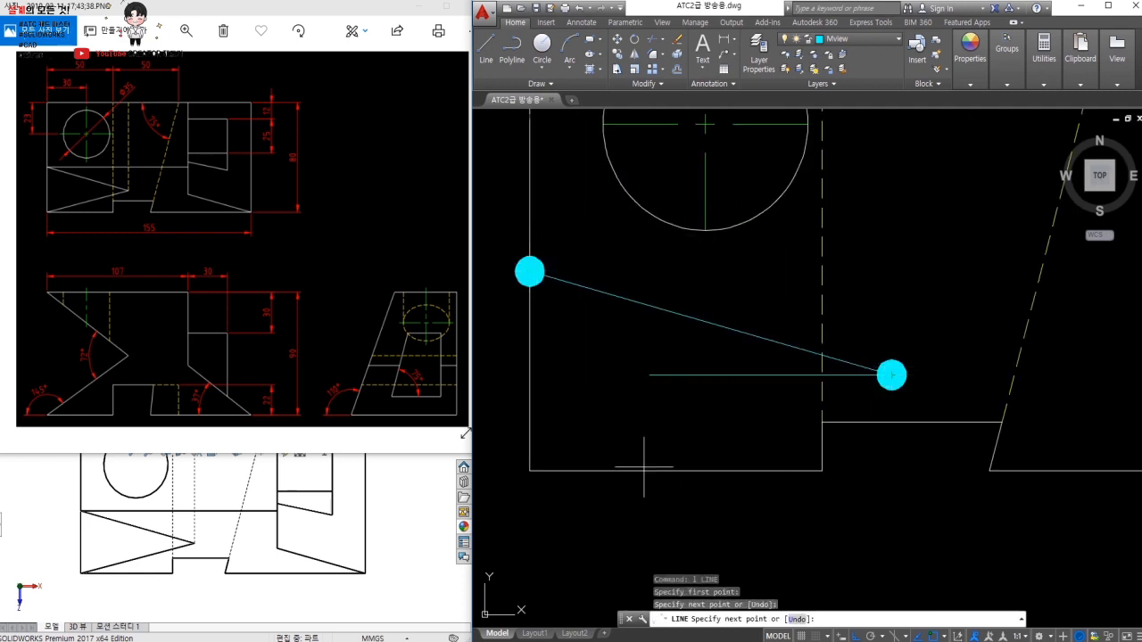
{"action": "left_click", "coordinate": [530, 470]}
{"action": "key", "text": "Escape"}
Erase the two donut markers from the top view.
{"action": "left_click", "coordinate": [856, 311]}
{"action": "left_click", "coordinate": [912, 361]}
{"action": "type", "text": "e"}
{"action": "key", "text": "Return"}
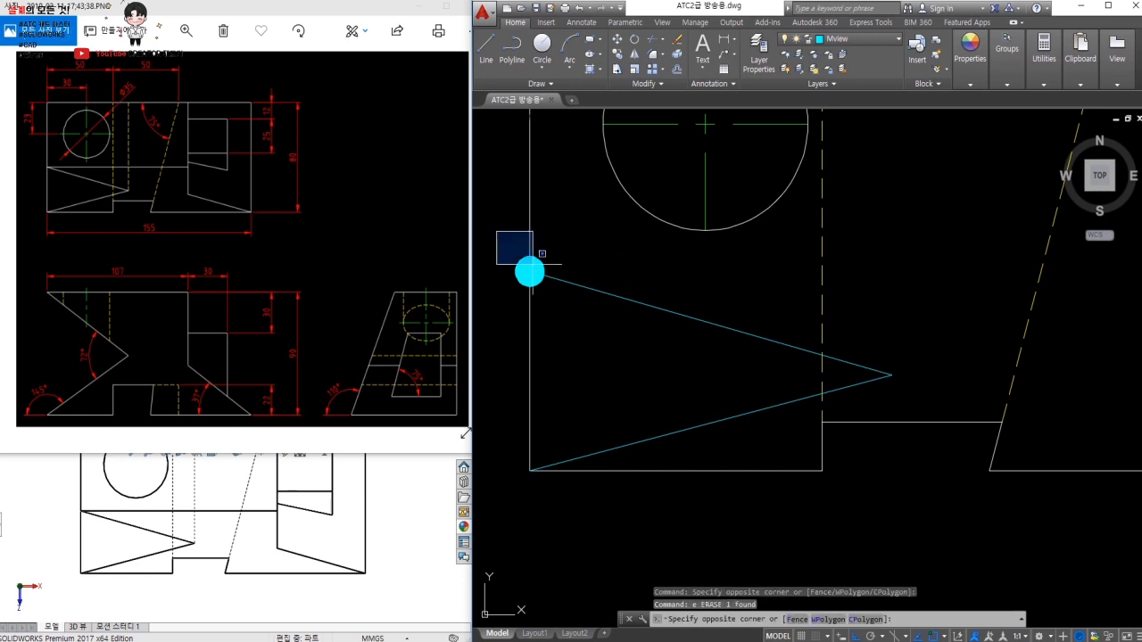
{"action": "key", "text": "Escape"}
Draw a horizontal line from the V cut's upper point on the top view's left edge to the vertical edge beside the block.
{"action": "scroll", "coordinate": [612, 317], "scroll_direction": "down", "scroll_amount": 4}
{"action": "type", "text": "l"}
{"action": "key", "text": "Return"}
{"action": "left_click", "coordinate": [580, 299]}
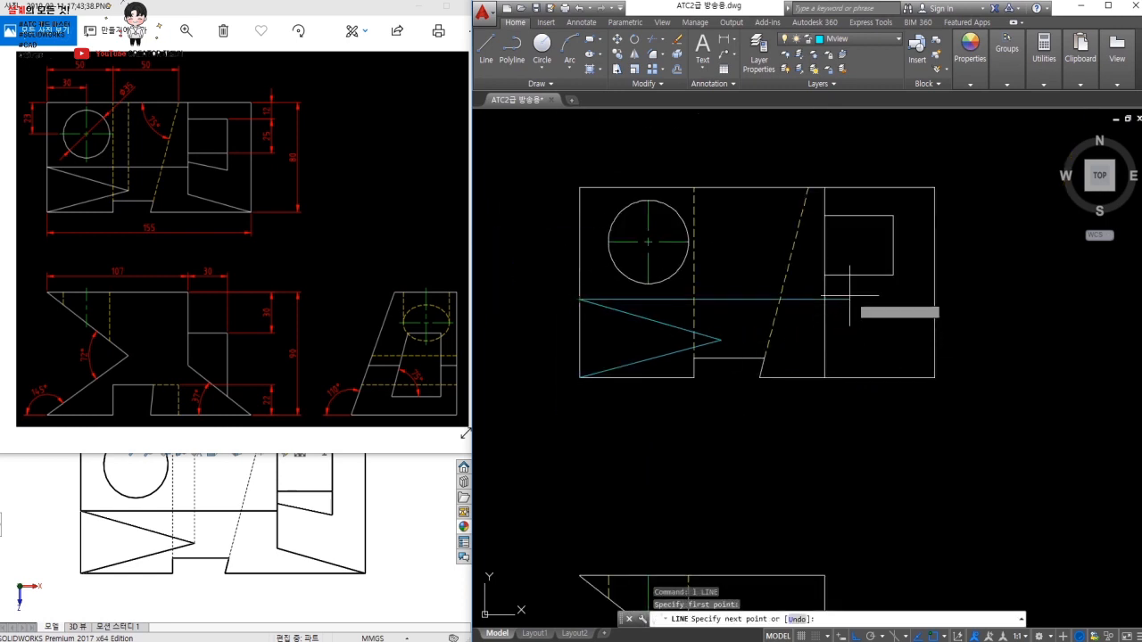
{"action": "left_click", "coordinate": [824, 300]}
{"action": "key", "text": "Escape"}
Match the new V cut lines and horizontal edge in the top view to the properties of the notch's solid edge.
{"action": "type", "text": "ma"}
{"action": "key", "text": "Return"}
{"action": "left_click", "coordinate": [731, 359]}
{"action": "left_click", "coordinate": [739, 408]}
{"action": "left_click", "coordinate": [711, 279]}
{"action": "key", "text": "Escape"}
{"action": "scroll", "coordinate": [790, 382], "scroll_direction": "down", "scroll_amount": 3}
{"action": "middle_click_drag", "start_coordinate": [791, 382], "coordinate": [755, 223]}
{"action": "type", "text": "l"}
{"action": "key", "text": "Return"}
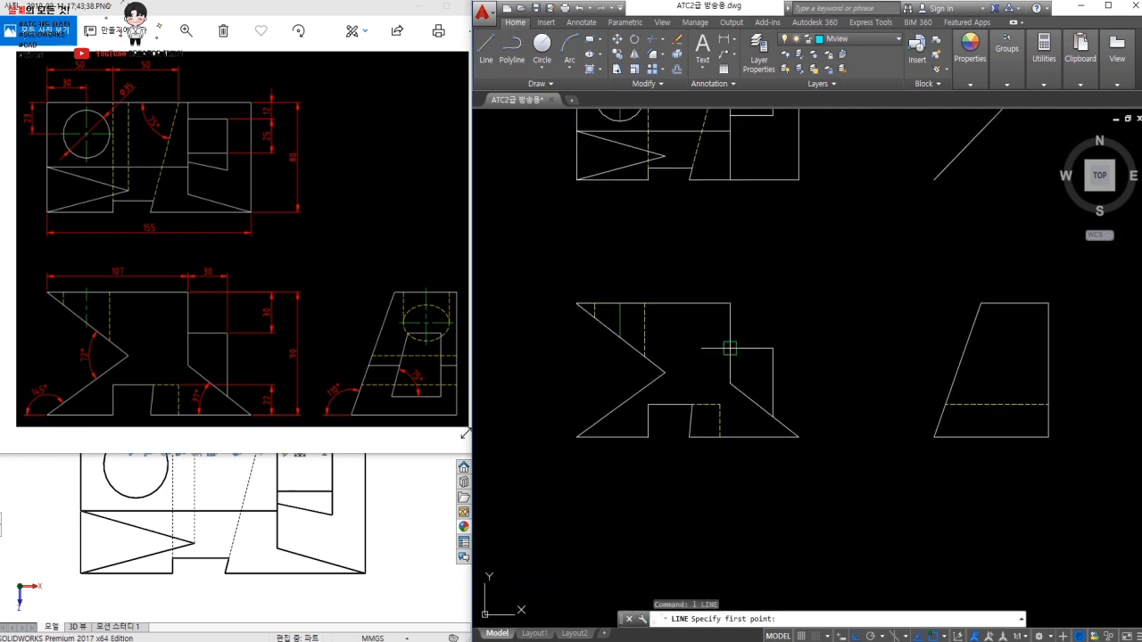
{"action": "key", "text": "Escape"}
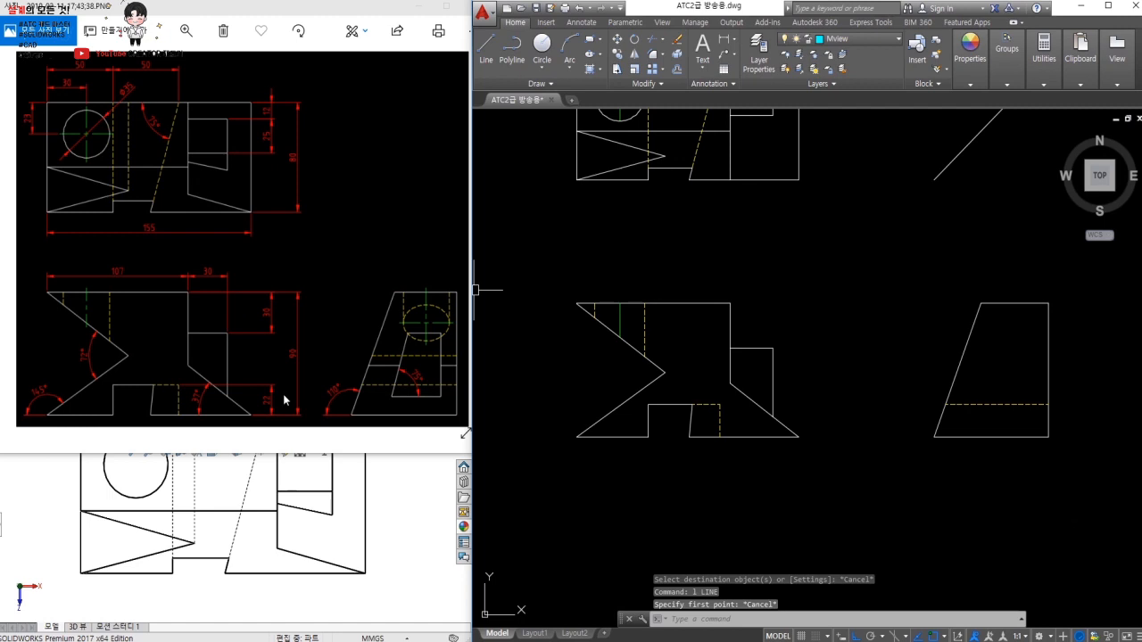
Switch to SolidWorks, examine the model in front and top views, and bring the reference drawing image back to the front.
{"action": "left_click", "coordinate": [400, 557]}
{"action": "key", "text": "ctrl+1"}
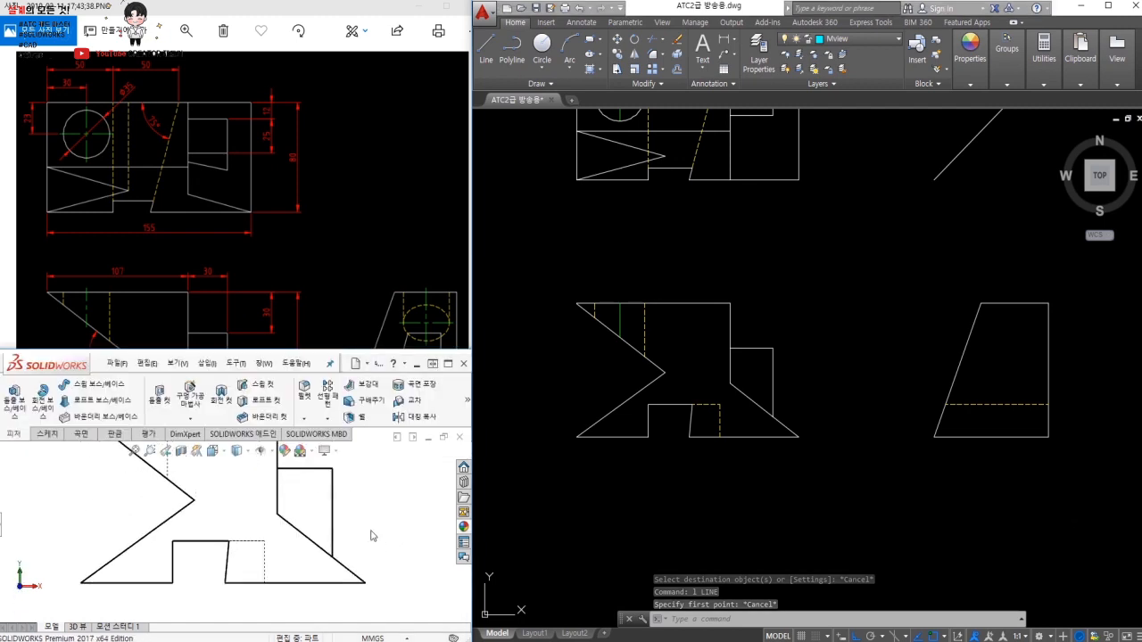
{"action": "key", "text": "ctrl+5"}
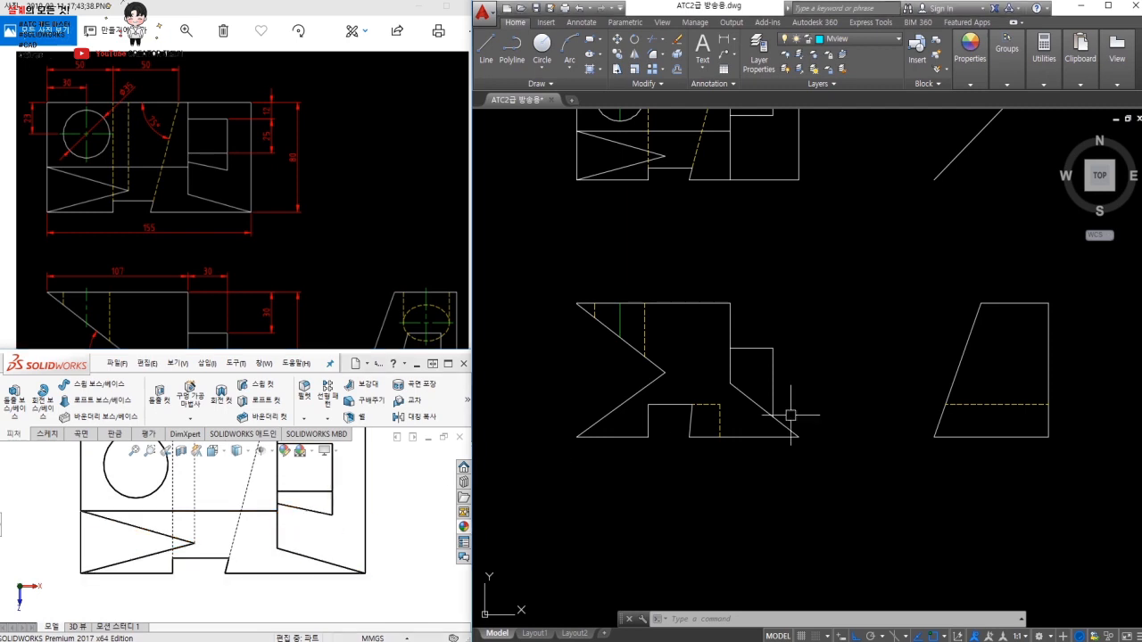
{"action": "key", "text": "Escape"}
{"action": "left_click", "coordinate": [385, 54]}
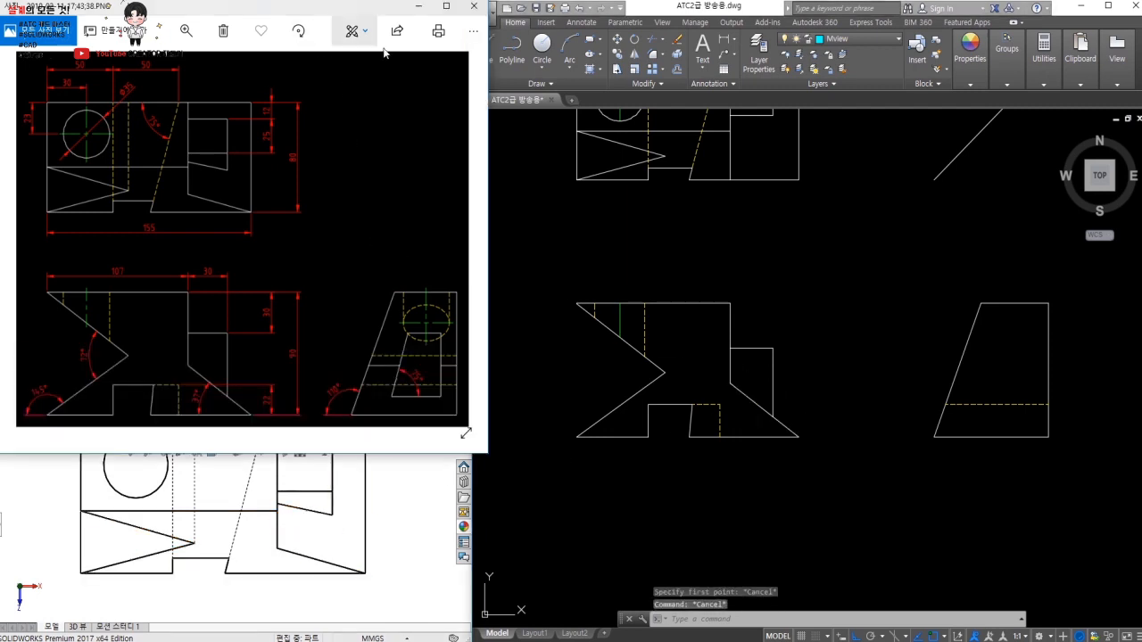
{"action": "left_click", "coordinate": [849, 396]}
Draw a horizontal line from the upper end of the front view's lower-right slanted edge across the whole side view.
{"action": "type", "text": "l"}
{"action": "key", "text": "space"}
{"action": "left_click", "coordinate": [730, 384]}
{"action": "left_click", "coordinate": [1125, 384]}
{"action": "key", "text": "Escape"}
Trim the new horizontal line to the side view's slanted edge and vertical edge.
{"action": "type", "text": "tr"}
{"action": "left_click", "coordinate": [1091, 363]}
{"action": "left_click", "coordinate": [932, 373]}
{"action": "key", "text": "space"}
{"action": "left_click", "coordinate": [894, 385]}
{"action": "left_click", "coordinate": [1111, 406]}
{"action": "left_click", "coordinate": [1084, 366]}
{"action": "key", "text": "Escape"}
Project the side view line's slanted-edge end over the diagonal to the top view and draw the slanted edge to the lower-right corner.
{"action": "type", "text": "l"}
{"action": "key", "text": "space"}
{"action": "middle_click_drag", "start_coordinate": [944, 125], "coordinate": [954, 235]}
{"action": "left_click", "coordinate": [953, 215]}
{"action": "key", "text": "space"}
{"action": "key", "text": "space"}
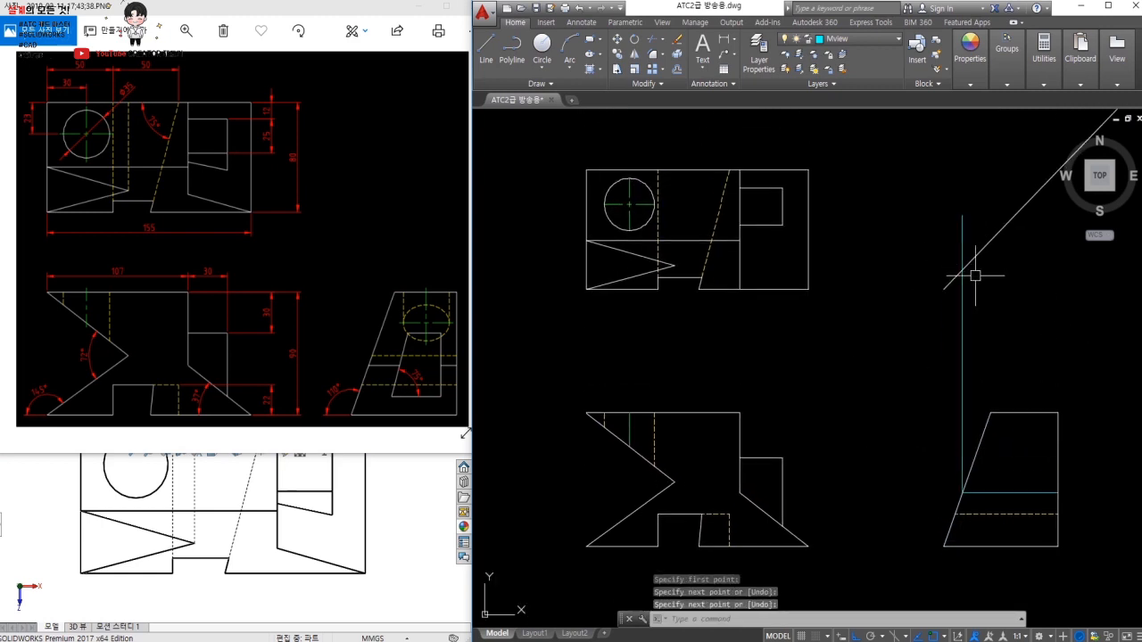
{"action": "left_click", "coordinate": [808, 290]}
{"action": "key", "text": "Escape"}
Erase the projection lines and trim the top view's vertical edge below the new slanted edge.
{"action": "left_click", "coordinate": [920, 329]}
{"action": "left_click", "coordinate": [880, 251]}
{"action": "left_click", "coordinate": [987, 337]}
{"action": "left_click", "coordinate": [928, 350]}
{"action": "type", "text": "e tr"}
{"action": "scroll", "coordinate": [736, 279], "scroll_direction": "up", "scroll_amount": 2}
{"action": "key", "text": "space"}
{"action": "left_click", "coordinate": [736, 278]}
{"action": "scroll", "coordinate": [764, 294], "scroll_direction": "down", "scroll_amount": 1}
{"action": "left_click", "coordinate": [764, 294]}
{"action": "scroll", "coordinate": [765, 295], "scroll_direction": "down", "scroll_amount": 1}
{"action": "left_click", "coordinate": [764, 297]}
{"action": "key", "text": "Escape"}
Match the new slanted edge at the top view's lower-right corner to the properties of the solid outline.
{"action": "type", "text": "ma"}
{"action": "key", "text": "space"}
{"action": "left_click", "coordinate": [773, 301]}
{"action": "left_click", "coordinate": [816, 351]}
{"action": "left_click", "coordinate": [780, 265]}
{"action": "key", "text": "Escape"}
{"action": "middle_click_drag", "start_coordinate": [863, 352], "coordinate": [807, 326]}
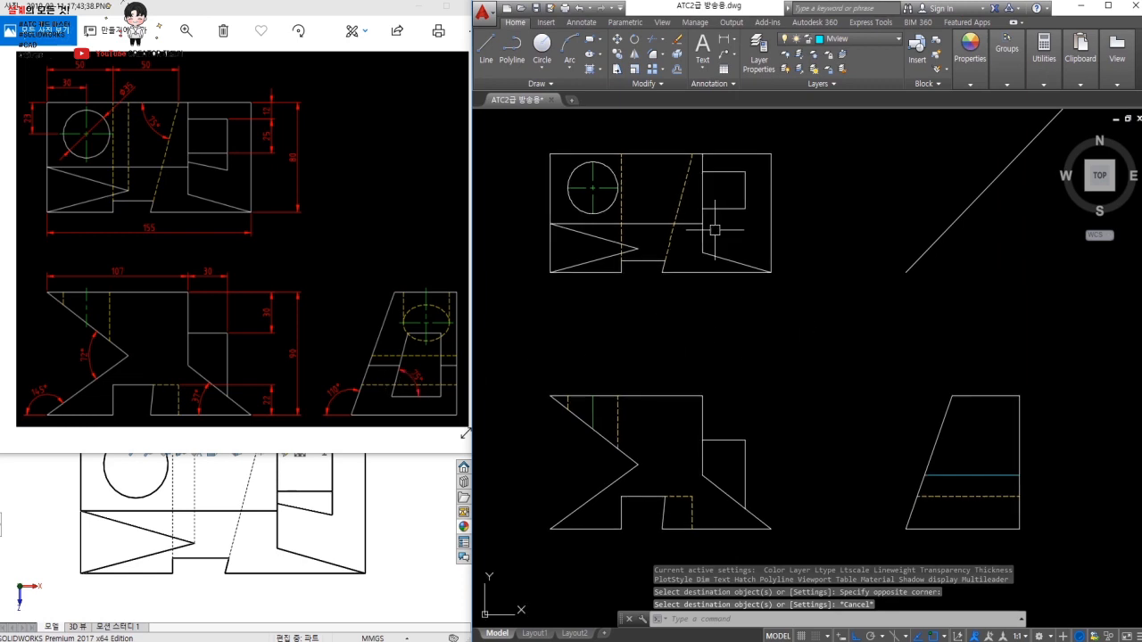
{"action": "type", "text": "l"}
{"action": "key", "text": "space"}
{"action": "key", "text": "Escape"}
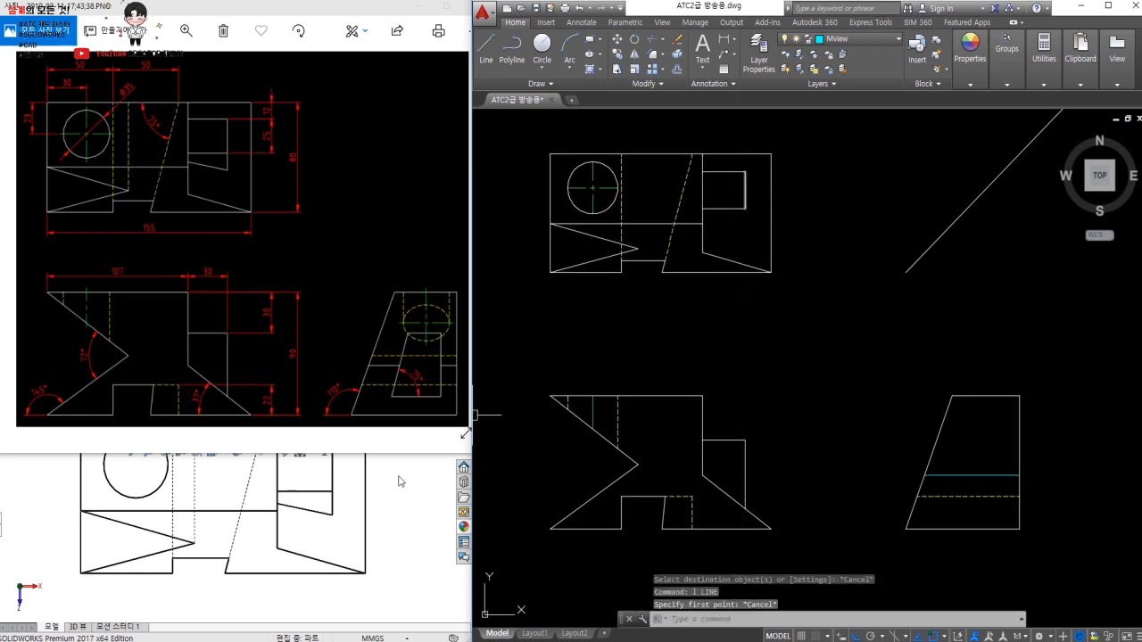
Switch to SolidWorks and examine the protruding block's edges in the side and isometric views.
{"action": "left_click", "coordinate": [377, 512]}
{"action": "key", "text": "ctrl+1"}
{"action": "key", "text": "ctrl+4"}
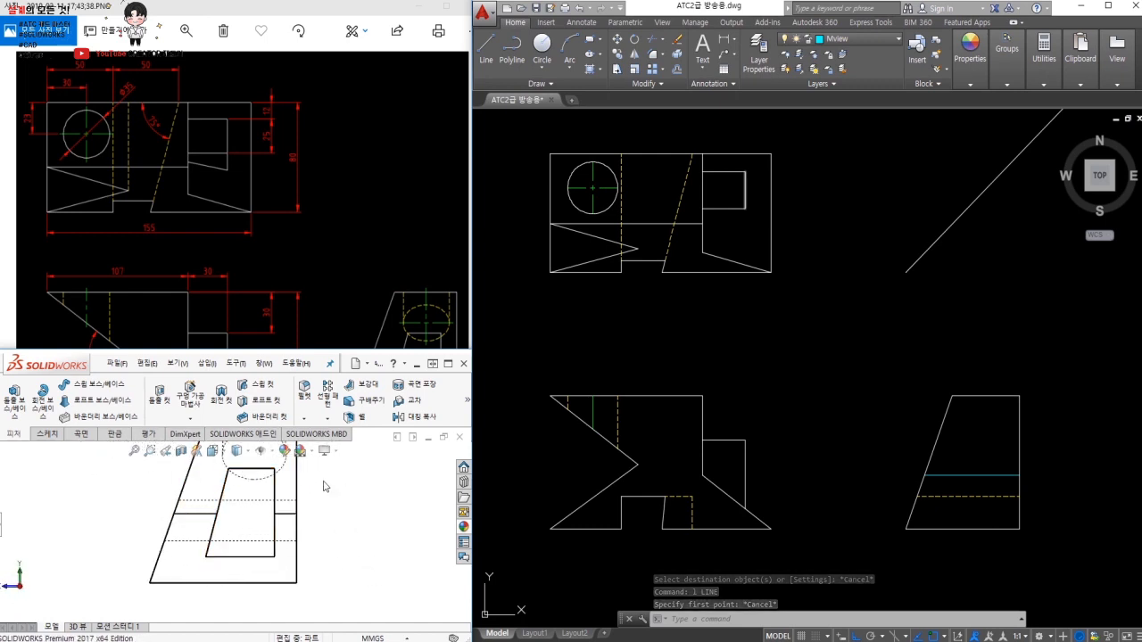
{"action": "key", "text": "ctrl+7"}
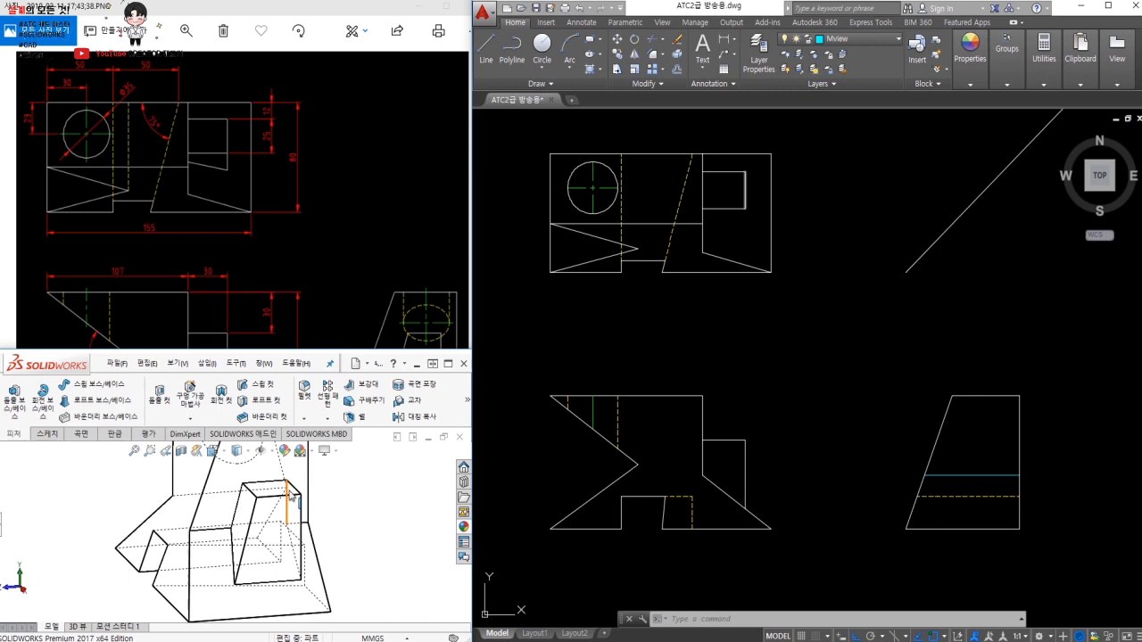
{"action": "scroll", "coordinate": [273, 503], "scroll_direction": "down", "scroll_amount": 2}
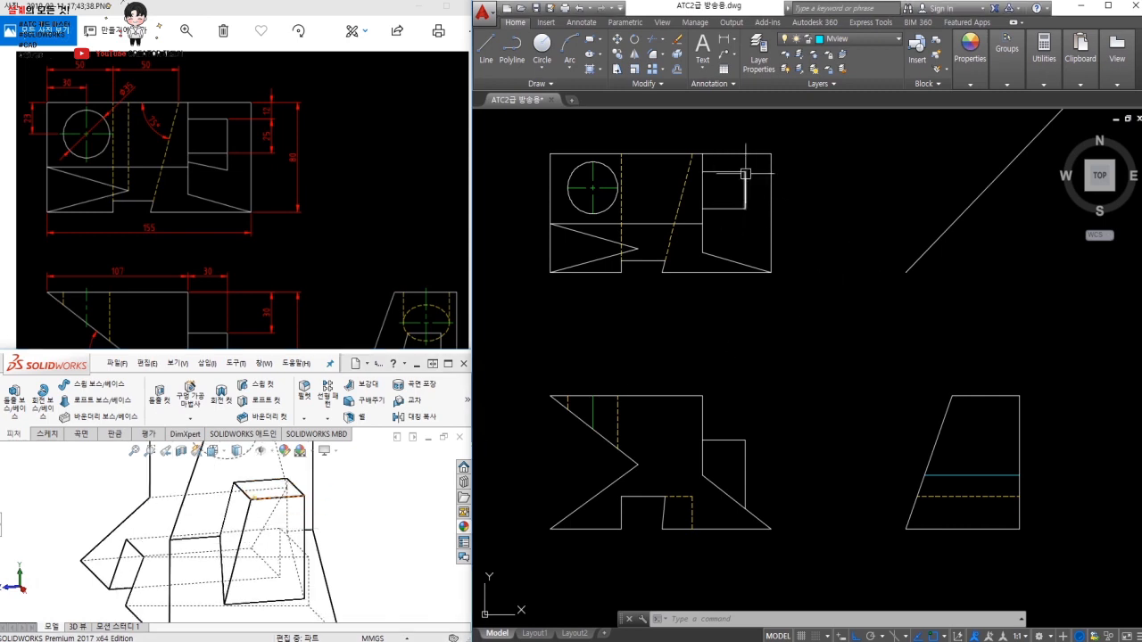
Draw projection lines from the block's two right corners in the top view to the diagonal and down through the side view.
{"action": "type", "text": "l"}
{"action": "key", "text": "Return"}
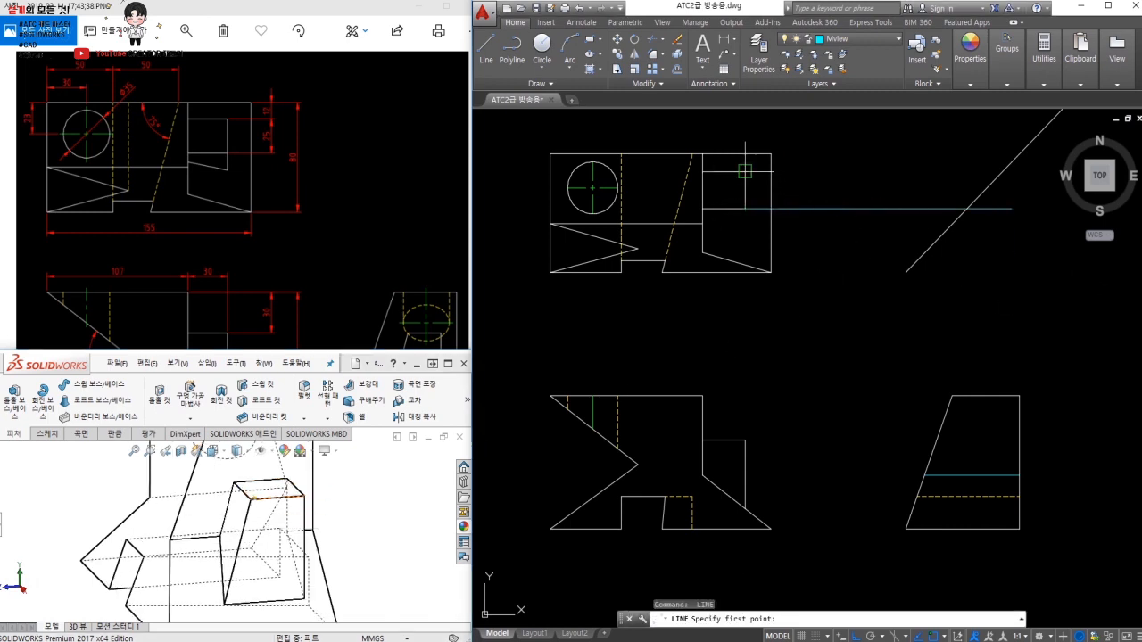
{"action": "left_click", "coordinate": [1003, 171]}
{"action": "left_click", "coordinate": [1046, 557]}
{"action": "key", "text": "Escape"}
{"action": "key", "text": "space"}
{"action": "left_click", "coordinate": [967, 208]}
{"action": "left_click", "coordinate": [968, 561]}
{"action": "key", "text": "Escape"}
Draw a horizontal line at the block's top level across the side view and fillet it with both vertical projection lines into corners.
{"action": "key", "text": "space"}
{"action": "left_click", "coordinate": [1075, 444]}
{"action": "key", "text": "Escape"}
{"action": "type", "text": "f"}
{"action": "key", "text": "space"}
{"action": "left_click", "coordinate": [976, 440]}
{"action": "left_click", "coordinate": [968, 459]}
{"action": "key", "text": "space"}
{"action": "left_click", "coordinate": [989, 441]}
{"action": "left_click", "coordinate": [1003, 464]}
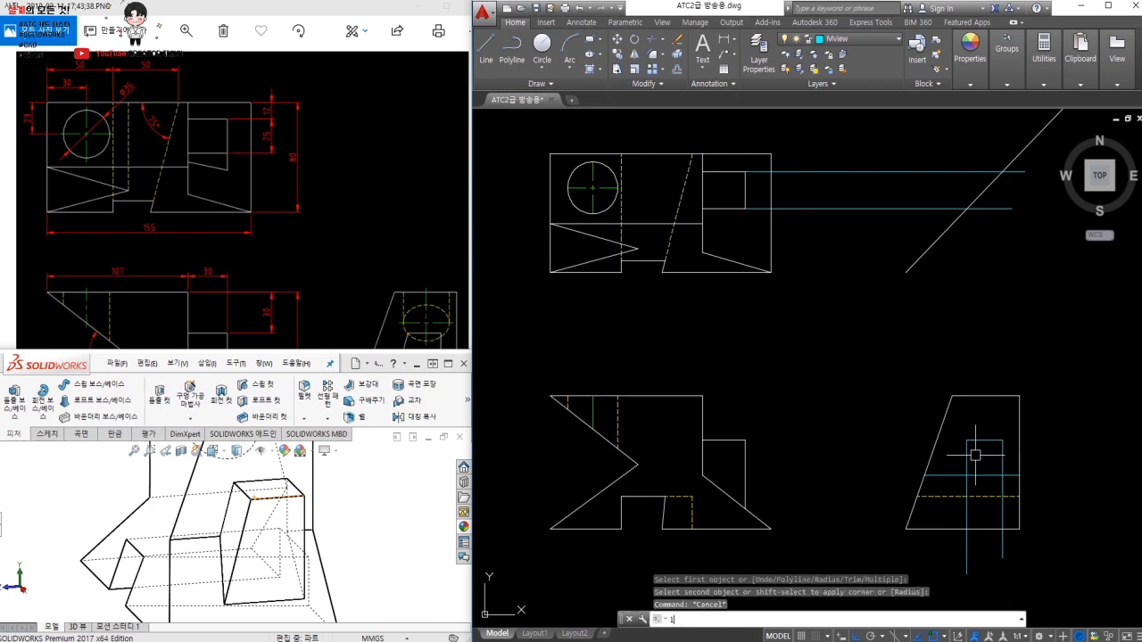
Check the reference drawing and draw a line at 75° down from the block's upper-left corner in the side view.
{"action": "type", "text": "l"}
{"action": "key", "text": "space"}
{"action": "left_click", "coordinate": [415, 32]}
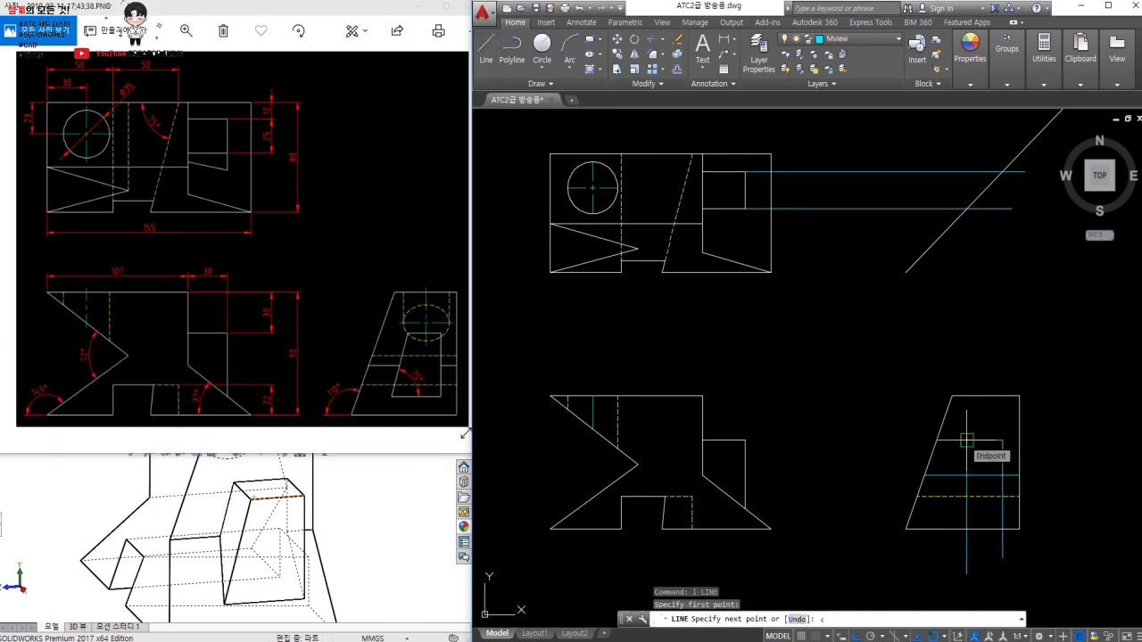
{"action": "scroll", "coordinate": [1045, 472], "scroll_direction": "up", "scroll_amount": 4}
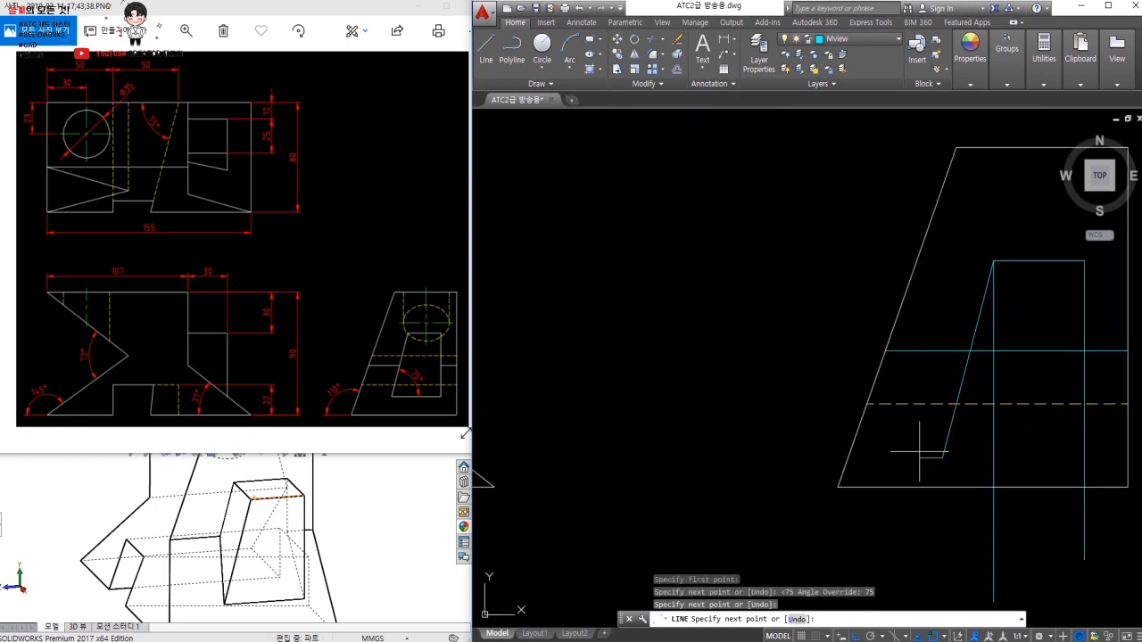
{"action": "left_click", "coordinate": [948, 517]}
{"action": "scroll", "coordinate": [842, 439], "scroll_direction": "down", "scroll_amount": 2}
{"action": "key", "text": "Escape"}
Project the block's bottom level from the front view into the side view and fillet it with the right vertical and slanted edges.
{"action": "middle_click_drag", "start_coordinate": [843, 439], "coordinate": [890, 439]}
{"action": "type", "text": "l"}
{"action": "key", "text": "space"}
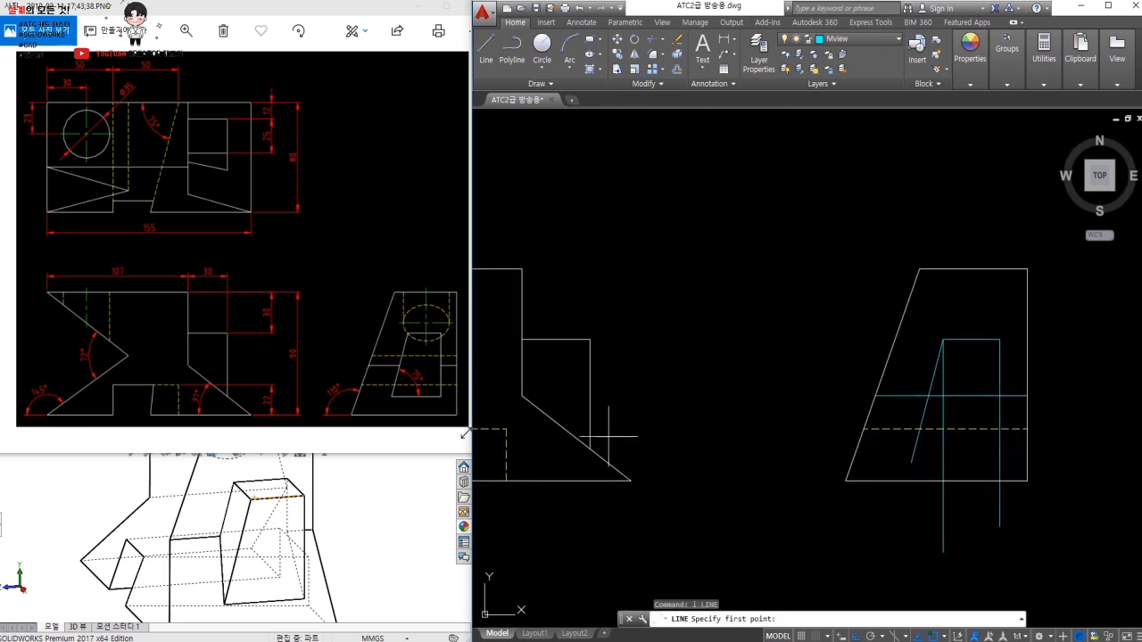
{"action": "left_click", "coordinate": [998, 449]}
{"action": "key", "text": "space"}
{"action": "type", "text": "f"}
{"action": "key", "text": "space"}
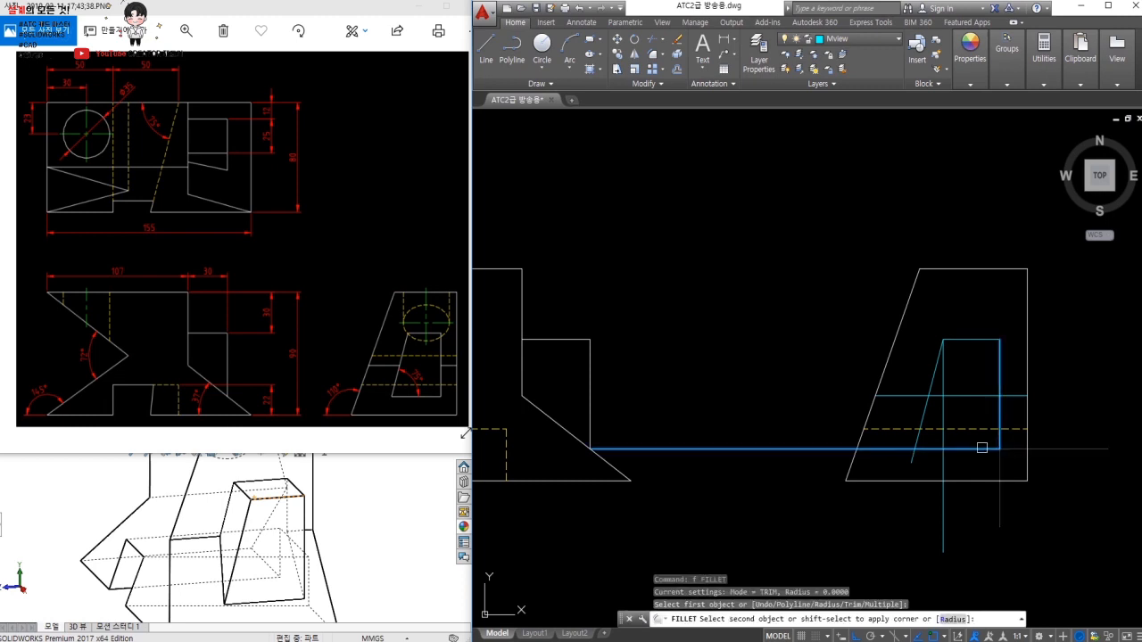
{"action": "left_click", "coordinate": [914, 449]}
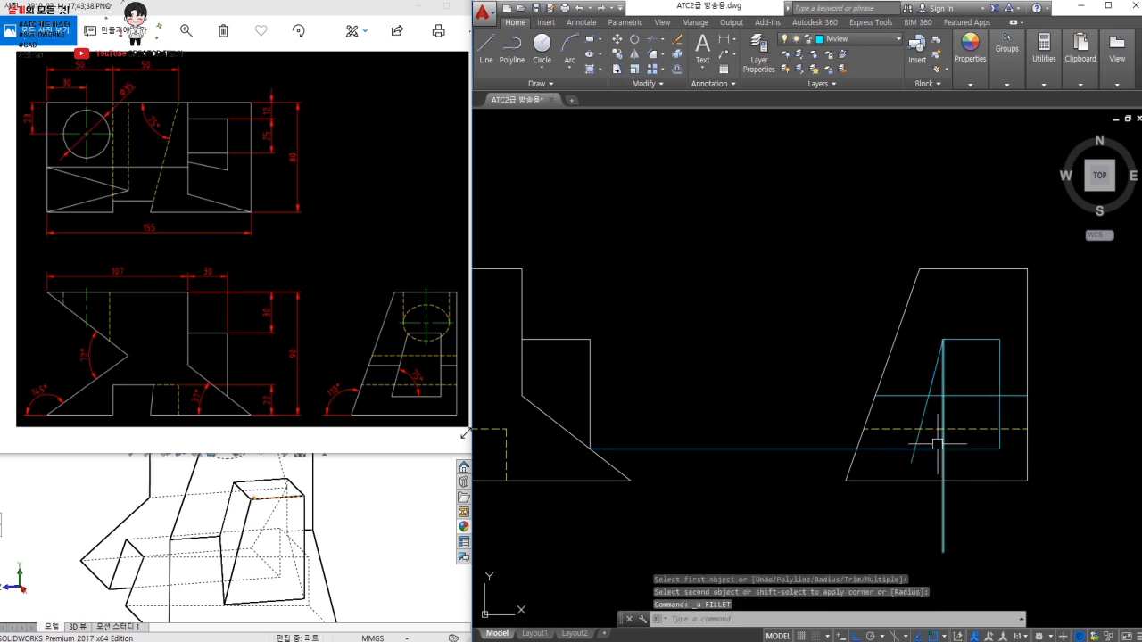
{"action": "left_click", "coordinate": [919, 440]}
Erase the vertical guide inside the side view's block and trim the solid horizontal line where it crosses the block.
{"action": "type", "text": "e"}
{"action": "key", "text": "space"}
{"action": "left_click", "coordinate": [944, 408]}
{"action": "key", "text": "space"}
{"action": "type", "text": "tr"}
{"action": "key", "text": "space"}
{"action": "key", "text": "space"}
{"action": "left_click", "coordinate": [982, 416]}
{"action": "left_click", "coordinate": [971, 387]}
{"action": "key", "text": "Escape"}
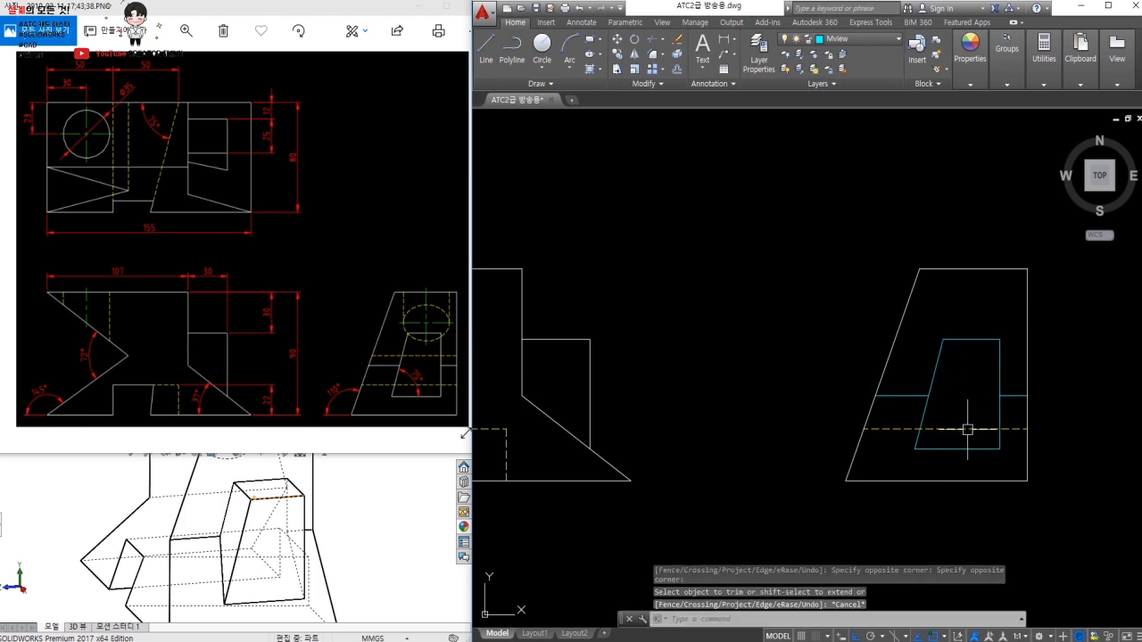
Match the side view's block edges and the horizontal lines beside it to the properties of the solid outline.
{"action": "type", "text": "ma"}
{"action": "key", "text": "space"}
{"action": "left_click", "coordinate": [1026, 460]}
{"action": "left_click", "coordinate": [1061, 378]}
{"action": "left_click", "coordinate": [866, 405]}
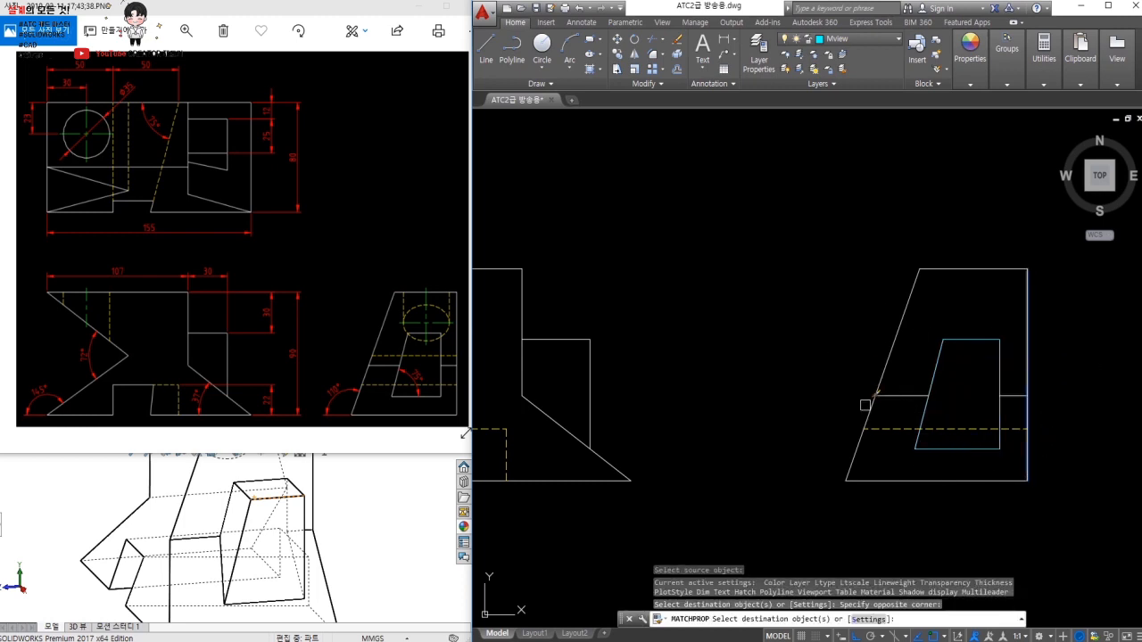
{"action": "left_click", "coordinate": [981, 504]}
{"action": "key", "text": "Escape"}
Erase the two horizontal projection lines running from the top view's block to the diagonal.
{"action": "scroll", "coordinate": [982, 482], "scroll_direction": "down", "scroll_amount": 5}
{"action": "scroll", "coordinate": [1030, 504], "scroll_direction": "up", "scroll_amount": 2}
{"action": "middle_click_drag", "start_coordinate": [1031, 504], "coordinate": [994, 514]}
{"action": "left_click", "coordinate": [874, 294]}
{"action": "left_click", "coordinate": [841, 133]}
{"action": "type", "text": "e"}
{"action": "key", "text": "space"}
{"action": "scroll", "coordinate": [965, 496], "scroll_direction": "up", "scroll_amount": 2}
{"action": "type", "text": "l"}
{"action": "key", "text": "space"}
{"action": "key", "text": "Escape"}
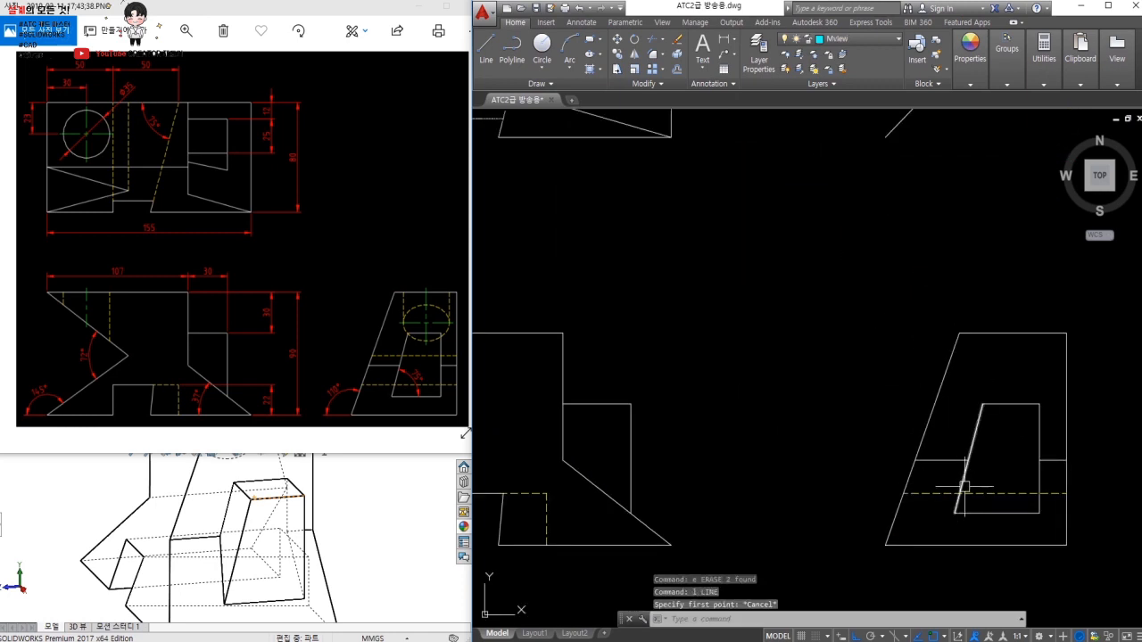
Switch to SolidWorks and examine the protruding block's lower edge in the front and top views.
{"action": "left_click", "coordinate": [396, 541]}
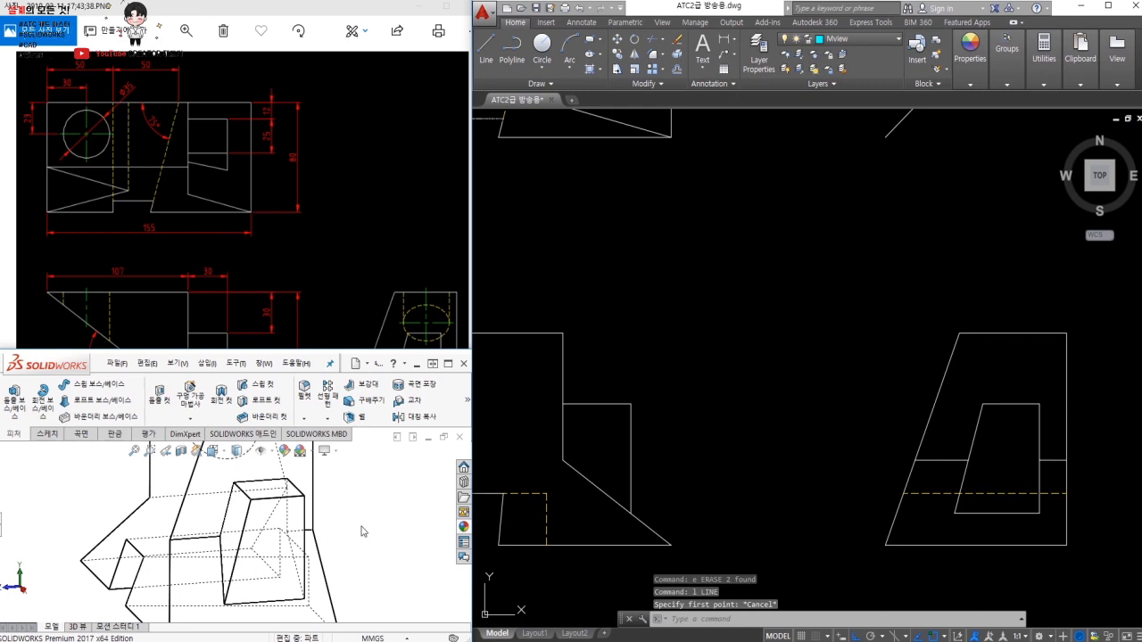
{"action": "key", "text": "ctrl+1"}
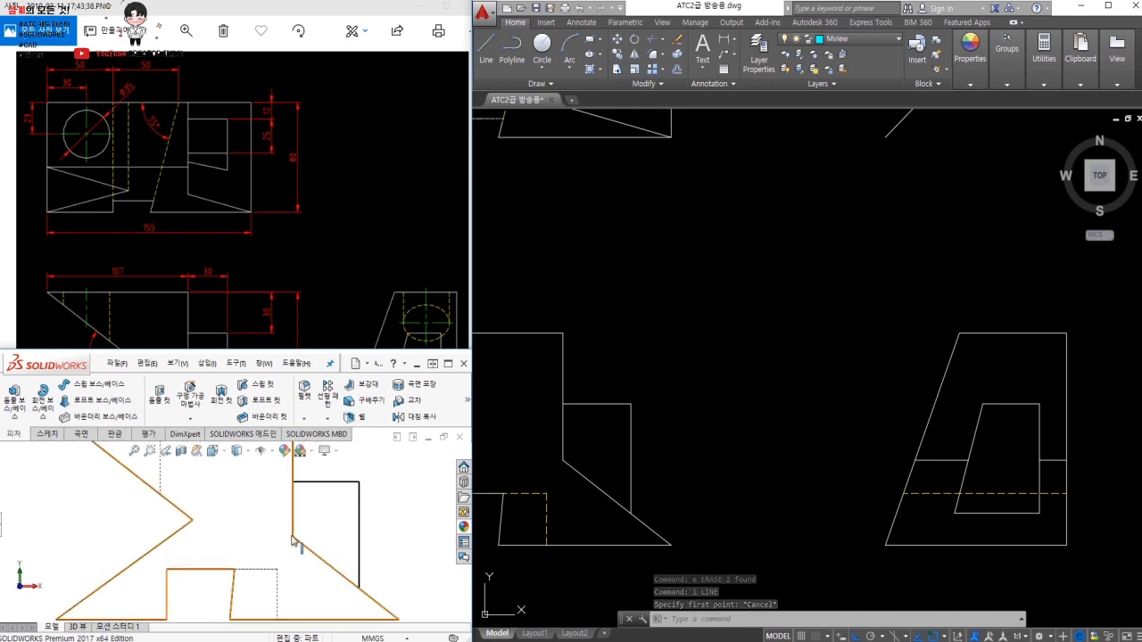
{"action": "key", "text": "ctrl+5"}
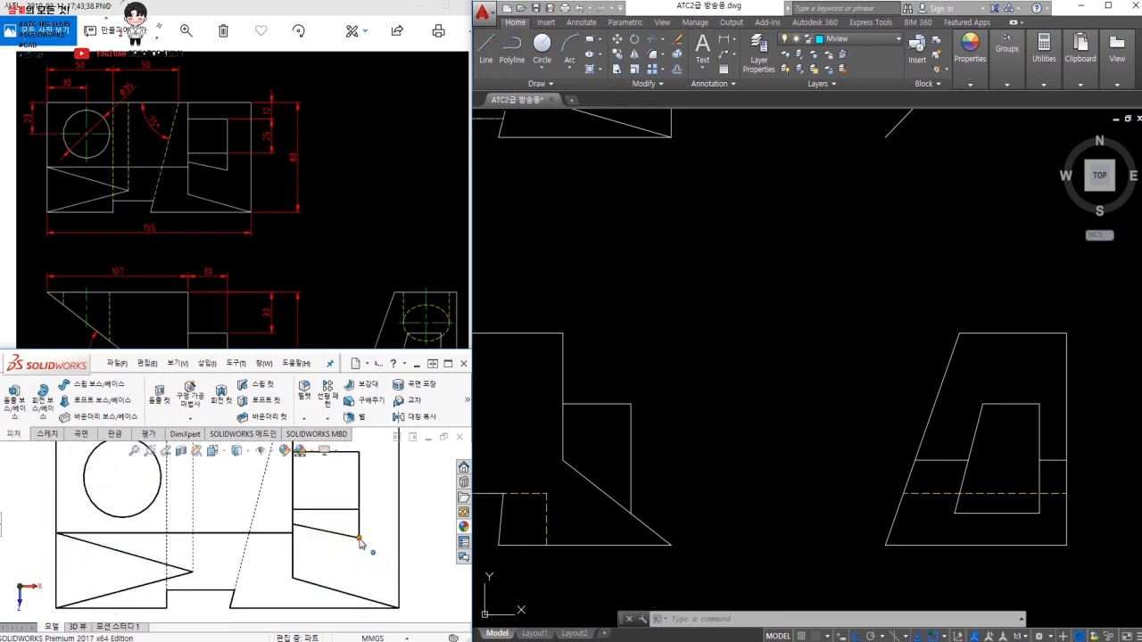
In AutoCAD, draw vertical projection lines up past the diagonal from the block's lower-left corner and its slanted edge's intersection in the side view.
{"action": "left_click", "coordinate": [908, 474]}
{"action": "type", "text": "l"}
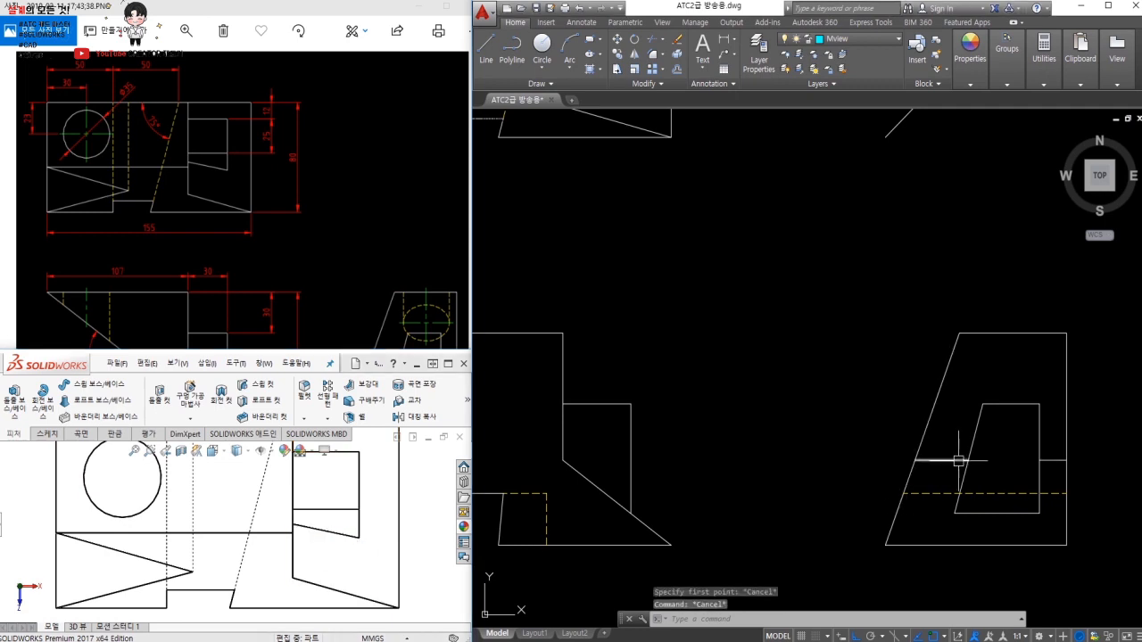
{"action": "key", "text": "Return"}
{"action": "left_click", "coordinate": [968, 461]}
{"action": "scroll", "coordinate": [959, 322], "scroll_direction": "down", "scroll_amount": 2}
{"action": "middle_click_drag", "start_coordinate": [959, 326], "coordinate": [943, 407]}
{"action": "left_click", "coordinate": [926, 165]}
{"action": "key", "text": "space"}
{"action": "key", "text": "space"}
{"action": "left_click", "coordinate": [940, 520]}
{"action": "left_click", "coordinate": [903, 164]}
Draw horizontal projection lines from the two new intersections on the diagonal back across the top view.
{"action": "key", "text": "space"}
{"action": "key", "text": "space"}
{"action": "left_click", "coordinate": [948, 231]}
{"action": "left_click", "coordinate": [652, 348]}
{"action": "key", "text": "space"}
{"action": "key", "text": "space"}
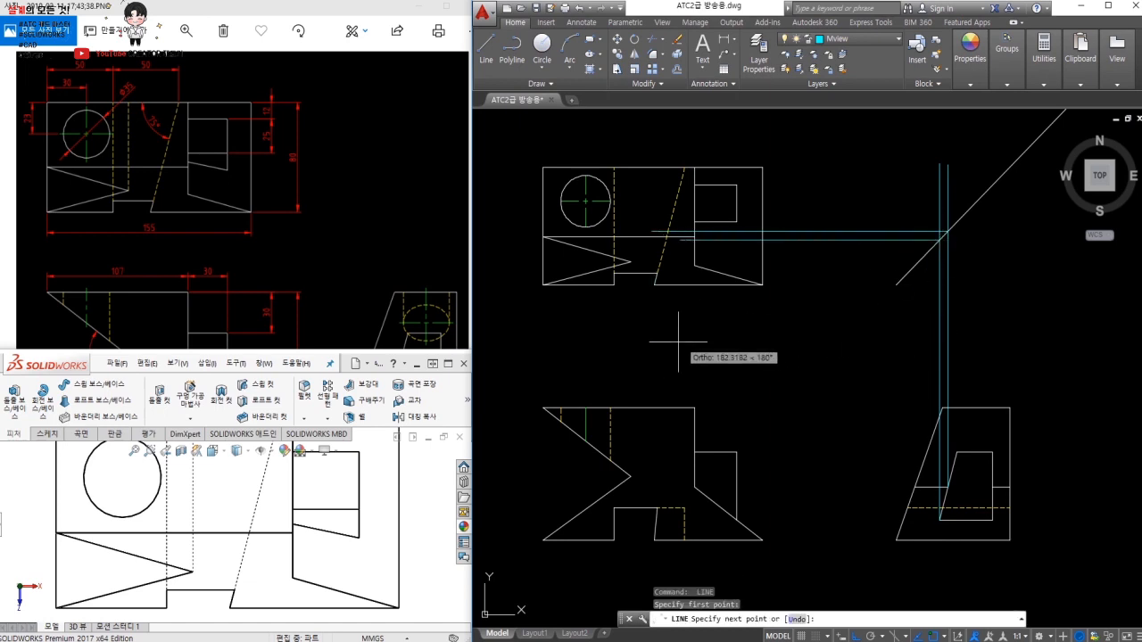
{"action": "left_click", "coordinate": [678, 342]}
{"action": "key", "text": "Escape"}
Extend the block's right edge in the top view down to the lower projection line.
{"action": "scroll", "coordinate": [726, 228], "scroll_direction": "up", "scroll_amount": 2}
{"action": "type", "text": "tr"}
{"action": "key", "text": "space"}
{"action": "key", "text": "space"}
{"action": "left_click", "coordinate": [752, 206], "text": "shift"}
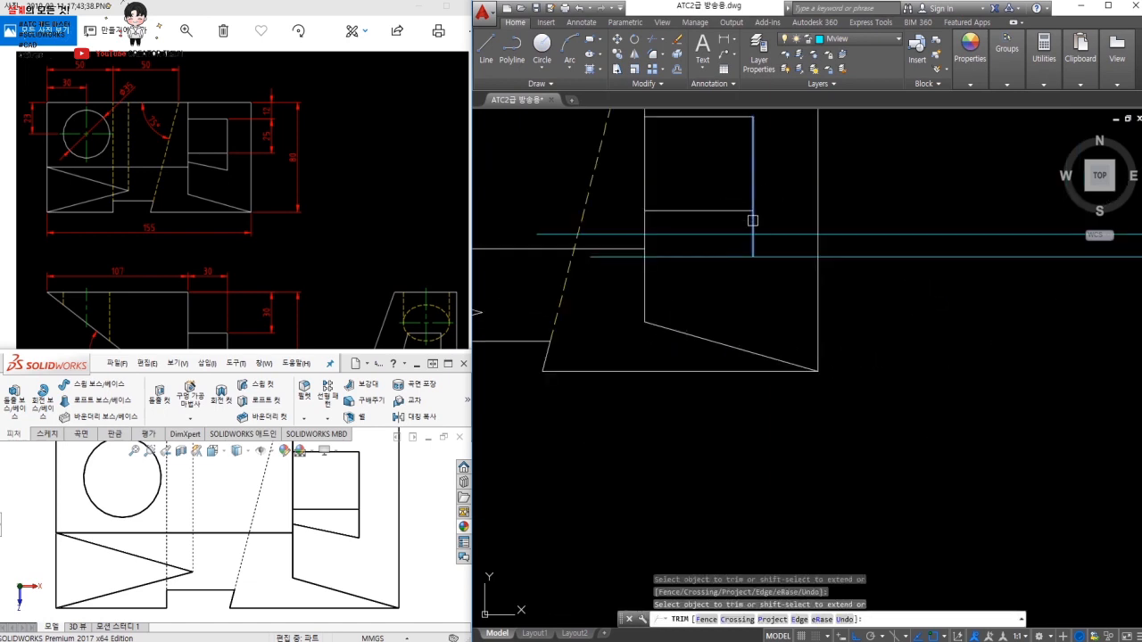
{"action": "key", "text": "space"}
Draw the block's slanted lower edge in the top view between the wall's upper projection intersection and the extended edge's end.
{"action": "type", "text": "l"}
{"action": "key", "text": "space"}
{"action": "left_click", "coordinate": [681, 249]}
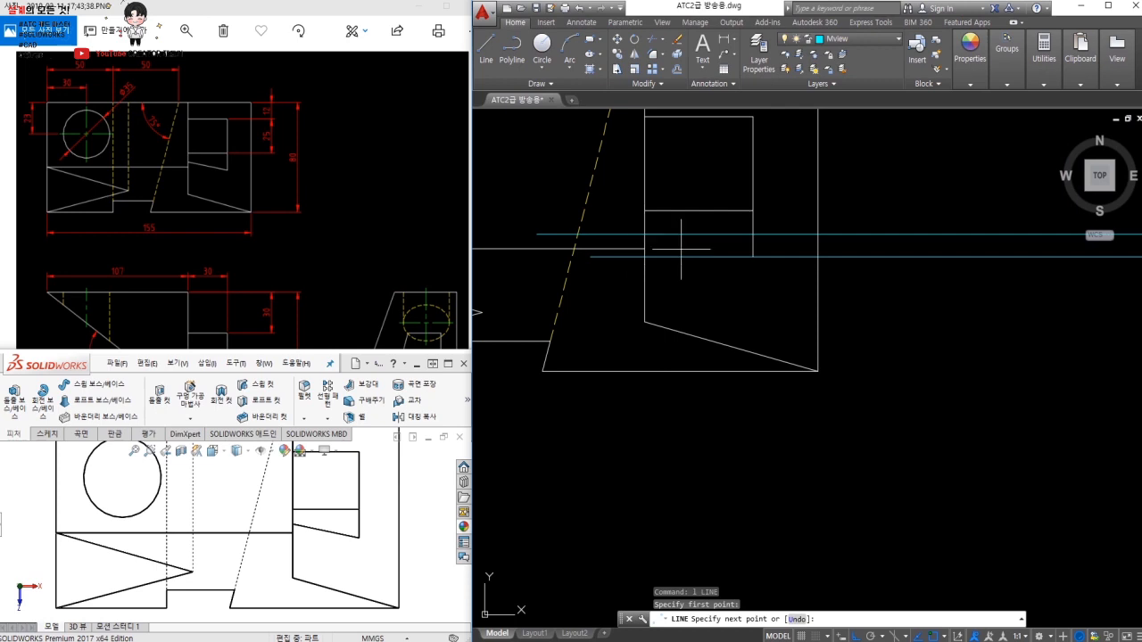
{"action": "left_click", "coordinate": [753, 257]}
{"action": "key", "text": "Escape"}
Erase the horizontal and vertical projection lines linking the top view, the diagonal and the side view.
{"action": "left_click", "coordinate": [933, 333]}
{"action": "left_click", "coordinate": [848, 205]}
{"action": "type", "text": "e"}
{"action": "scroll", "coordinate": [902, 291], "scroll_direction": "down", "scroll_amount": 2}
{"action": "middle_click_drag", "start_coordinate": [902, 291], "coordinate": [754, 262]}
{"action": "left_click", "coordinate": [1000, 352]}
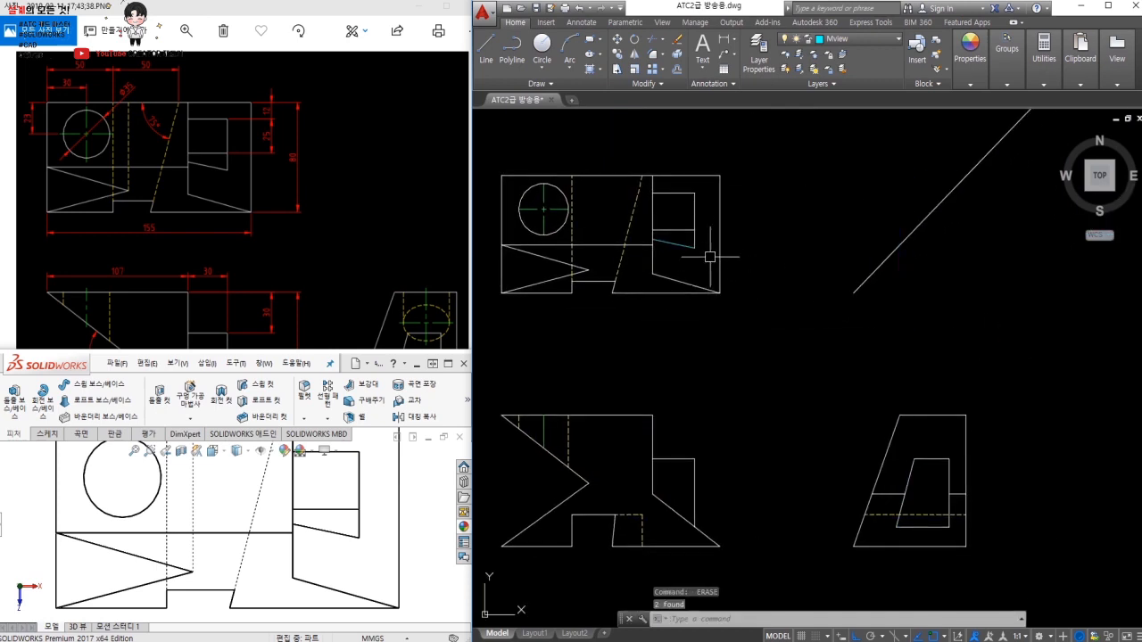
Match the block's new slanted lower edge in the top view to the properties of the solid outline.
{"action": "key", "text": "space"}
{"action": "left_click", "coordinate": [690, 230]}
{"action": "left_click", "coordinate": [758, 319]}
{"action": "left_click", "coordinate": [688, 238]}
{"action": "key", "text": "Escape"}
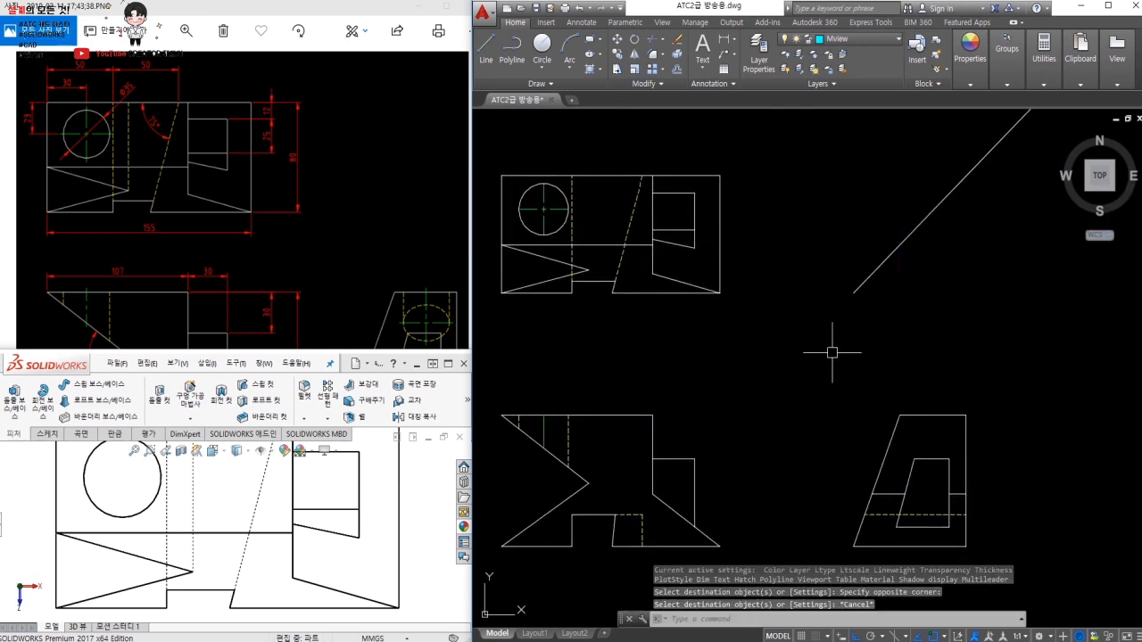
Check the reference drawing and draw a circle of radius 17.5 at the hole's centre in the top view.
{"action": "left_click", "coordinate": [392, 230]}
{"action": "mouse_move", "coordinate": [672, 326]}
{"action": "middle_mouse_down"}
{"action": "mouse_move", "coordinate": [744, 316]}
{"action": "mouse_move", "coordinate": [735, 325]}
{"action": "middle_mouse_up"}
{"action": "key", "text": "Escape"}
{"action": "type", "text": "c"}
{"action": "key", "text": "space"}
{"action": "left_click", "coordinate": [623, 202]}
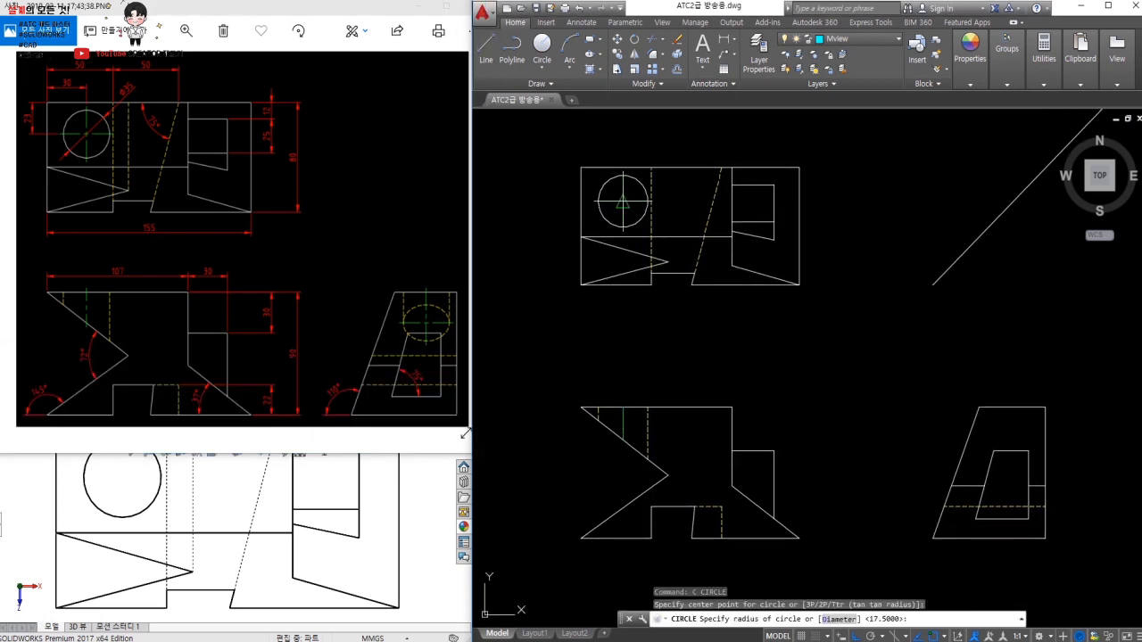
{"action": "scroll", "coordinate": [607, 199], "scroll_direction": "up", "scroll_amount": 4}
{"action": "type", "text": "e"}
{"action": "key", "text": "space"}
{"action": "left_click", "coordinate": [598, 247]}
{"action": "scroll", "coordinate": [598, 247], "scroll_direction": "up", "scroll_amount": 5}
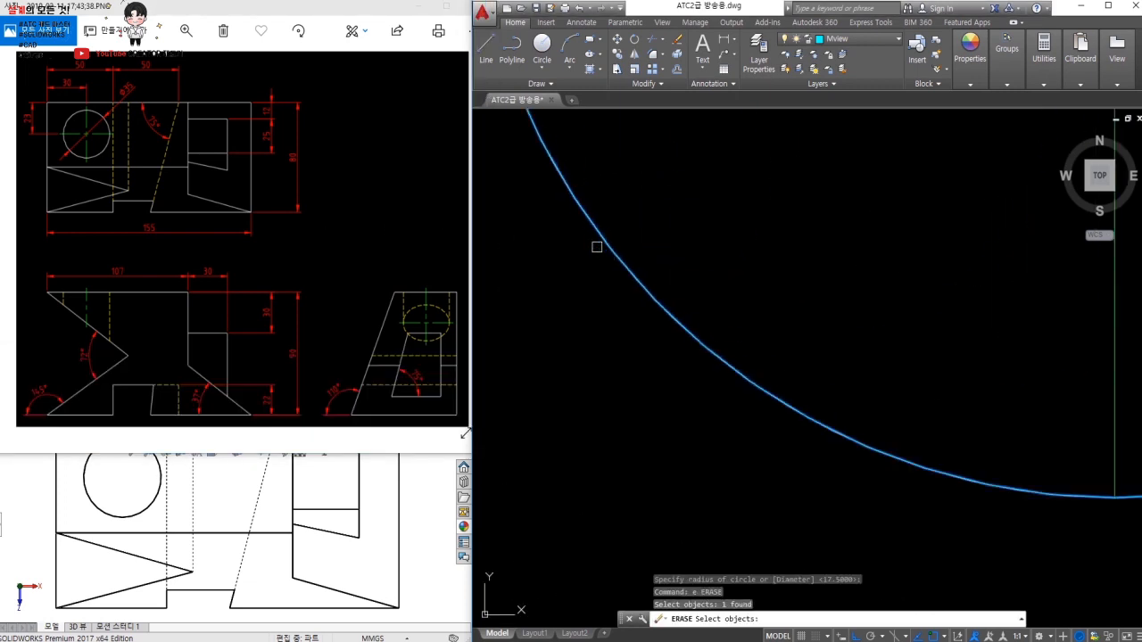
{"action": "key", "text": "Escape"}
{"action": "scroll", "coordinate": [614, 247], "scroll_direction": "down", "scroll_amount": 4}
{"action": "type", "text": "x"}
{"action": "key", "text": "space"}
{"action": "type", "text": "h"}
{"action": "key", "text": "space"}
{"action": "left_click", "coordinate": [700, 297]}
{"action": "key", "text": "Escape"}
{"action": "left_click", "coordinate": [738, 295]}
Place horizontal construction lines through the bottom, centre and top of the hole circle in the top view.
{"action": "type", "text": "e xl"}
{"action": "key", "text": "space"}
{"action": "type", "text": "h"}
{"action": "key", "text": "space"}
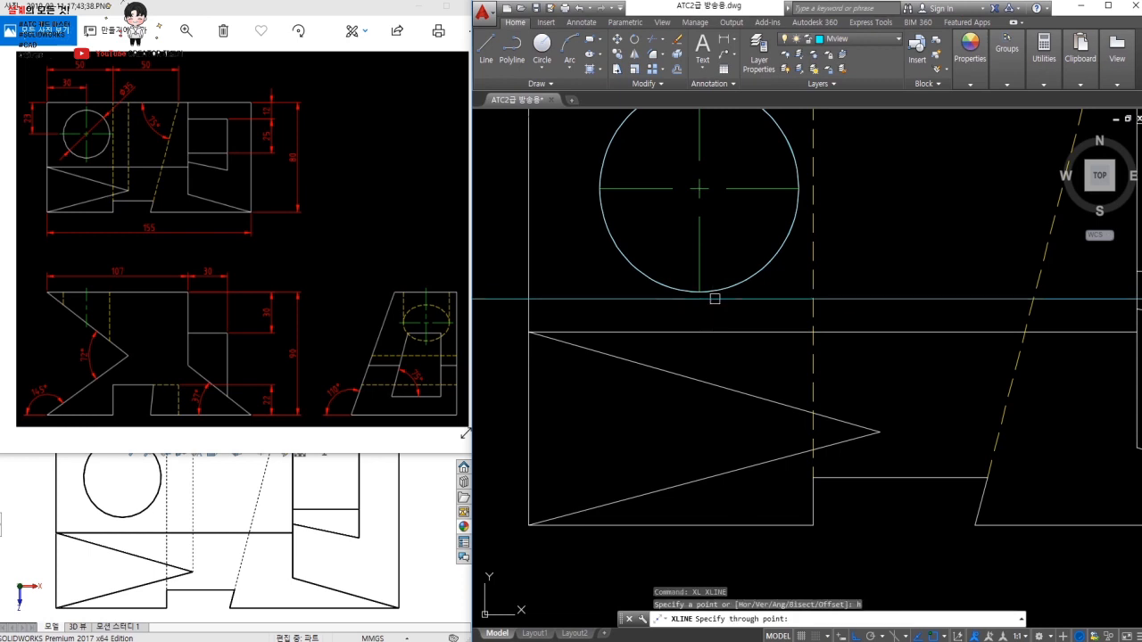
{"action": "left_click", "coordinate": [698, 292]}
{"action": "left_click", "coordinate": [699, 188]}
{"action": "middle_click_drag", "start_coordinate": [715, 169], "coordinate": [671, 310]}
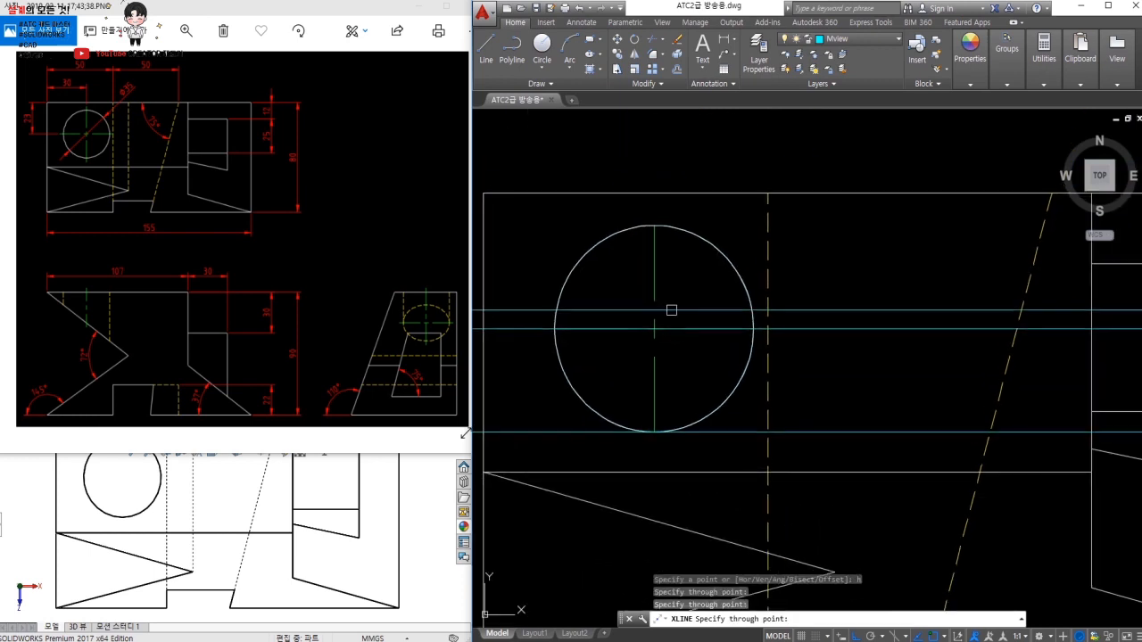
{"action": "left_click", "coordinate": [669, 226]}
{"action": "scroll", "coordinate": [669, 268], "scroll_direction": "down", "scroll_amount": 3}
Place vertical construction lines through the left side, centre and right side of the hole circle.
{"action": "key", "text": "space"}
{"action": "key", "text": "space"}
{"action": "type", "text": "v"}
{"action": "key", "text": "space"}
{"action": "left_click", "coordinate": [626, 295]}
{"action": "left_click", "coordinate": [663, 294]}
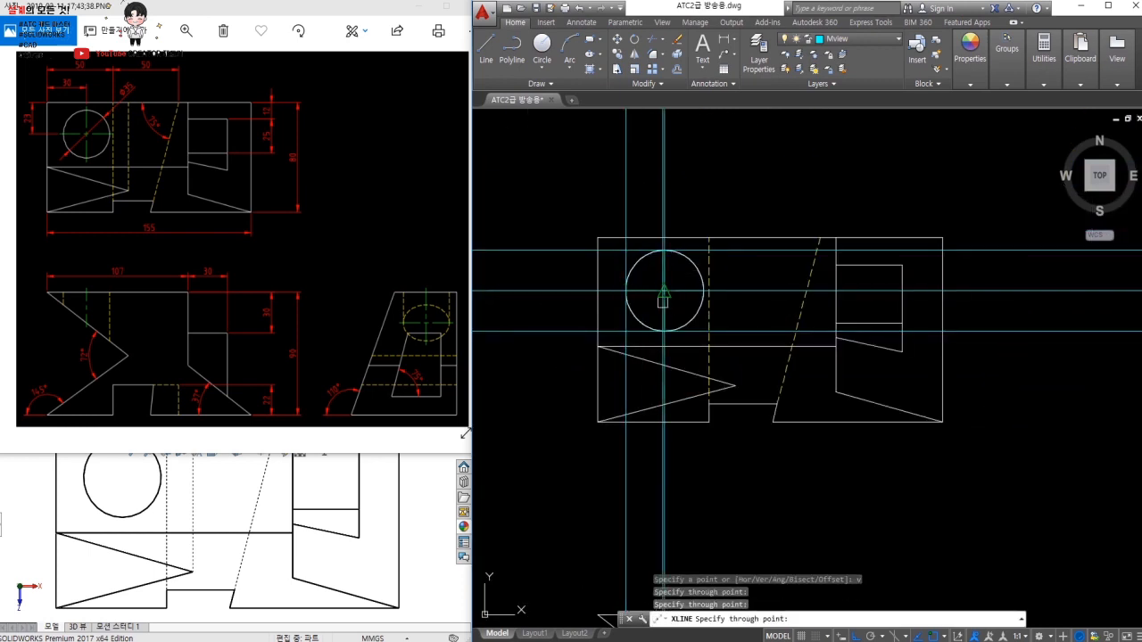
{"action": "left_click", "coordinate": [699, 292]}
Add vertical construction lines through the points where the hole's three horizontal lines meet the diagonal.
{"action": "middle_click_drag", "start_coordinate": [1038, 339], "coordinate": [808, 317]}
{"action": "left_click", "coordinate": [1011, 309]}
{"action": "middle_click_drag", "start_coordinate": [1011, 310], "coordinate": [912, 343]}
{"action": "left_click", "coordinate": [998, 265]}
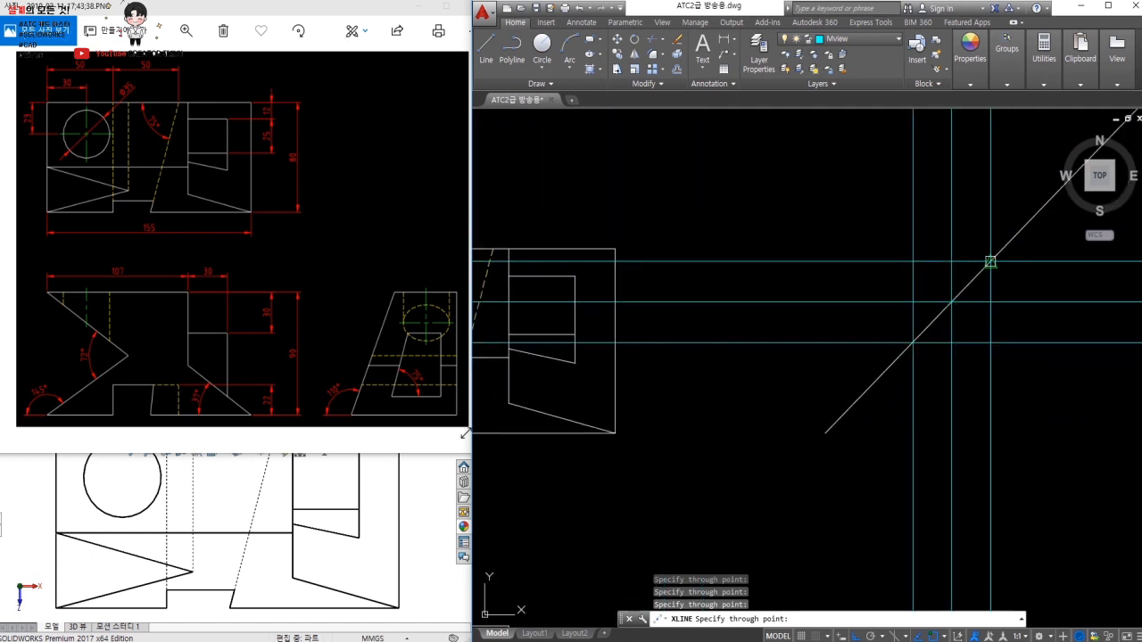
{"action": "scroll", "coordinate": [990, 260], "scroll_direction": "down", "scroll_amount": 3}
{"action": "key", "text": "Return"}
Place horizontal construction lines where the hole's three vertical lines cross the front view's upper slanted edge.
{"action": "key", "text": "Return"}
{"action": "type", "text": "h"}
{"action": "key", "text": "Return"}
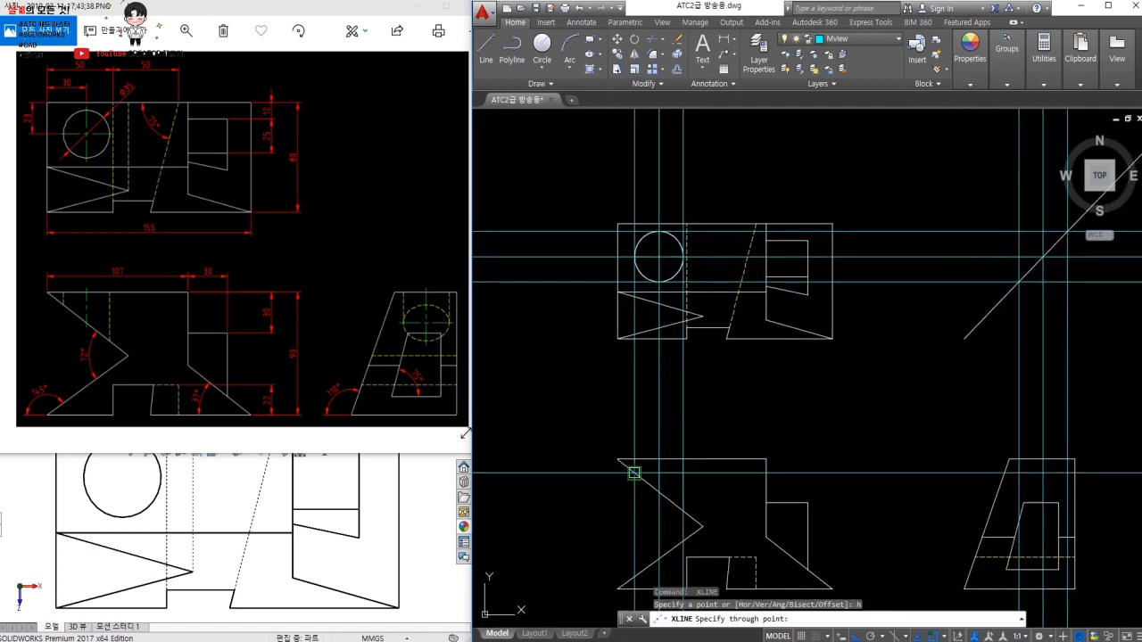
{"action": "left_click", "coordinate": [633, 473]}
{"action": "left_click", "coordinate": [664, 492]}
{"action": "left_click", "coordinate": [683, 510]}
Draw the hole's ellipse in the side view through the intersections of the projected construction lines.
{"action": "middle_click_drag", "start_coordinate": [1056, 516], "coordinate": [934, 469]}
{"action": "key", "text": "Escape"}
{"action": "type", "text": "el"}
{"action": "key", "text": "Return"}
{"action": "scroll", "coordinate": [901, 446], "scroll_direction": "up", "scroll_amount": 2}
{"action": "left_click", "coordinate": [892, 444]}
{"action": "left_click", "coordinate": [970, 444]}
{"action": "left_click", "coordinate": [931, 474]}
{"action": "key", "text": "Escape"}
Erase all the hole's construction lines and the duplicate circle over the hole in the top view.
{"action": "scroll", "coordinate": [760, 487], "scroll_direction": "down", "scroll_amount": 2}
{"action": "middle_click_drag", "start_coordinate": [759, 487], "coordinate": [839, 474]}
{"action": "left_click", "coordinate": [802, 412]}
{"action": "left_click", "coordinate": [775, 478]}
{"action": "left_click", "coordinate": [1041, 372]}
{"action": "left_click", "coordinate": [534, 342]}
{"action": "type", "text": "e"}
{"action": "key", "text": "Return"}
{"action": "left_click", "coordinate": [832, 301]}
{"action": "left_click", "coordinate": [551, 224]}
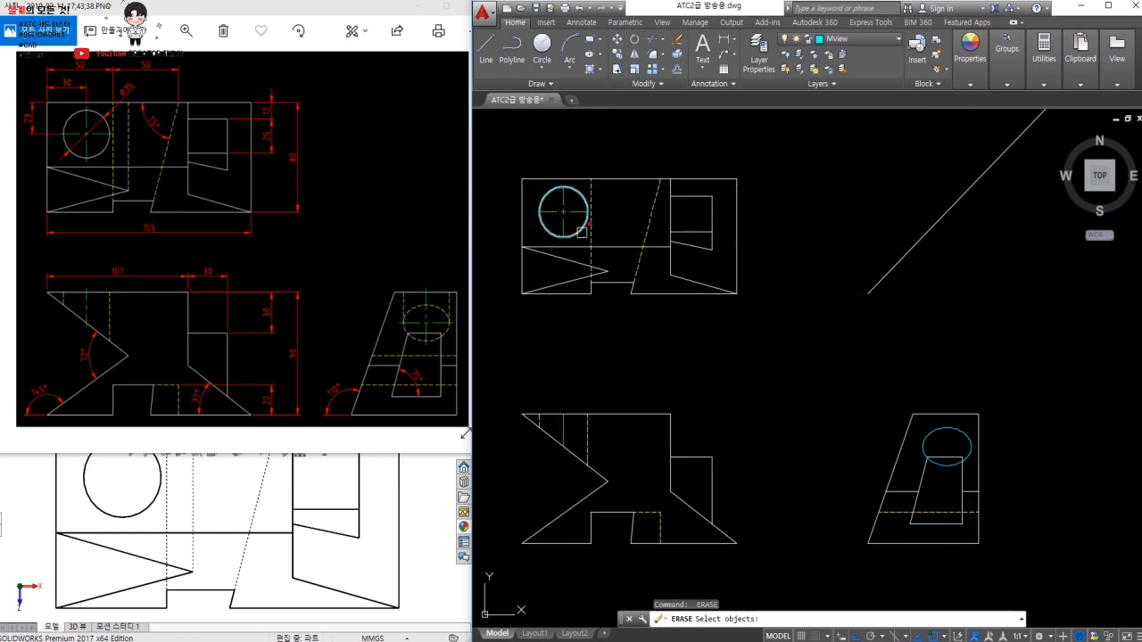
Match the hole's ellipse in the side view to the properties of the yellow hidden line.
{"action": "type", "text": "ma"}
{"action": "key", "text": "Return"}
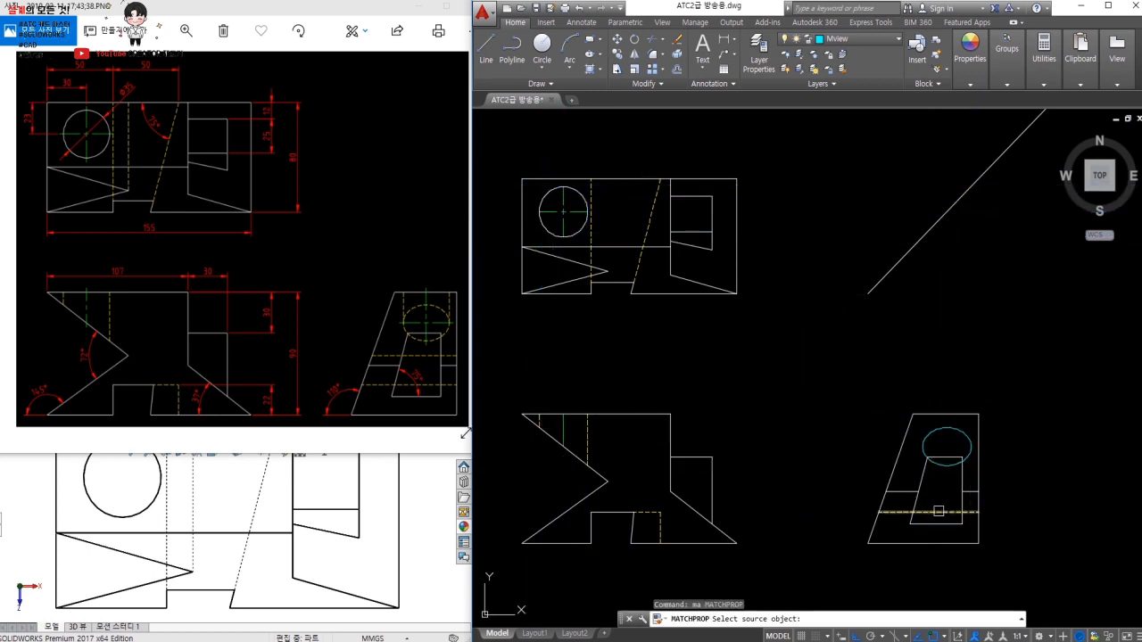
{"action": "left_click", "coordinate": [936, 511]}
{"action": "left_click", "coordinate": [928, 444]}
{"action": "key", "text": "Escape"}
{"action": "middle_click_drag", "start_coordinate": [942, 459], "coordinate": [917, 428]}
{"action": "scroll", "coordinate": [912, 424], "scroll_direction": "up", "scroll_amount": 2}
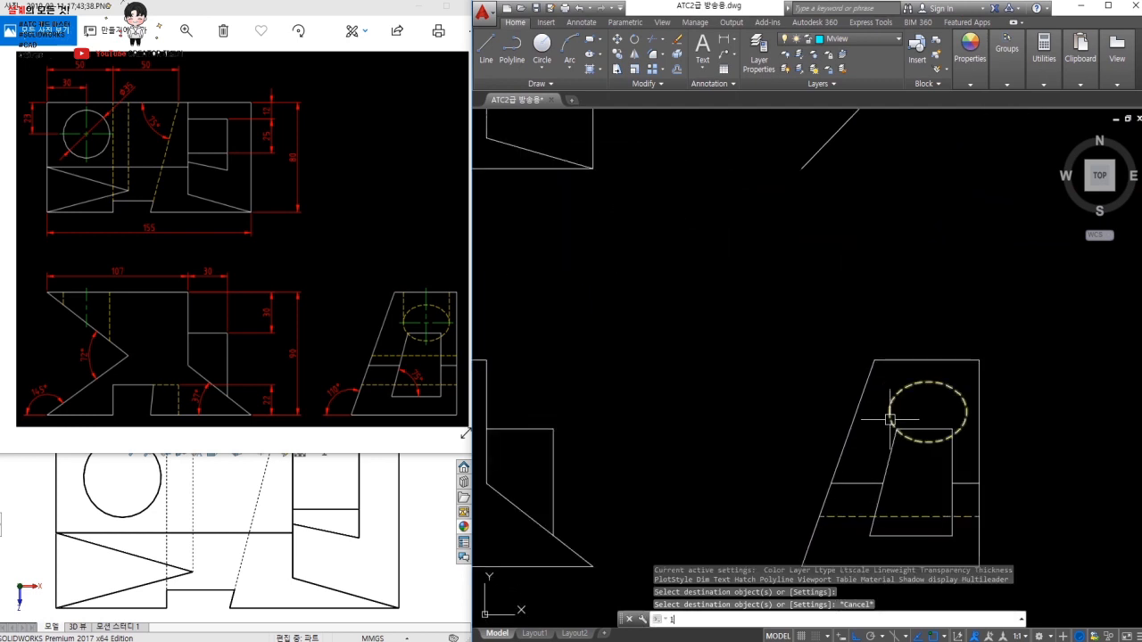
Draw vertical lines from the ellipse's left and right quadrants up past the side view's upper edge.
{"action": "type", "text": "l"}
{"action": "key", "text": "Return"}
{"action": "left_click", "coordinate": [890, 412]}
{"action": "left_click", "coordinate": [889, 344]}
{"action": "key", "text": "Escape"}
{"action": "key", "text": "Return"}
{"action": "left_click", "coordinate": [966, 412]}
{"action": "left_click", "coordinate": [967, 348]}
{"action": "key", "text": "Escape"}
Trim the parts of the hole's two vertical lines that extend above the side view's upper edge.
{"action": "type", "text": "tr"}
{"action": "key", "text": "Return"}
{"action": "key", "text": "Return"}
{"action": "left_click", "coordinate": [981, 308]}
{"action": "left_click", "coordinate": [885, 355]}
{"action": "key", "text": "Escape"}
Match the hole's two vertical side lines in the side view to the ellipse's hidden-line properties.
{"action": "type", "text": "ma"}
{"action": "key", "text": "Return"}
{"action": "left_click", "coordinate": [898, 396]}
{"action": "left_click", "coordinate": [919, 370]}
{"action": "left_click", "coordinate": [890, 392]}
{"action": "key", "text": "Escape"}
{"action": "key", "text": "Escape"}
{"action": "key", "text": "Escape"}
{"action": "scroll", "coordinate": [963, 382], "scroll_direction": "down", "scroll_amount": 2}
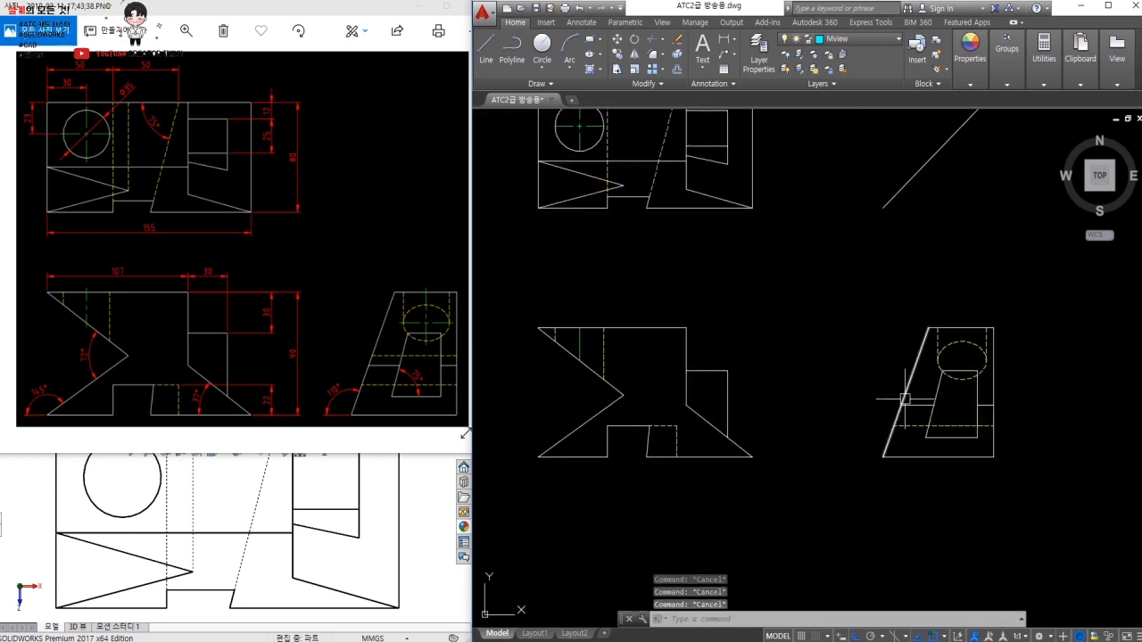
{"action": "type", "text": "l"}
{"action": "key", "text": "Return"}
{"action": "scroll", "coordinate": [906, 399], "scroll_direction": "up", "scroll_amount": 2}
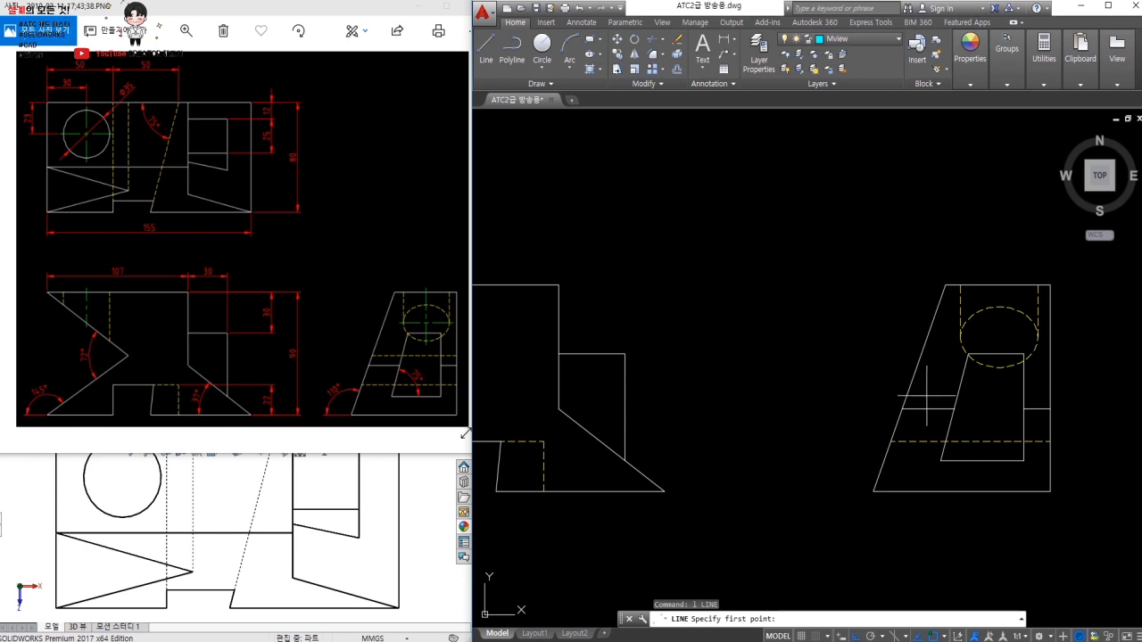
{"action": "key", "text": "Escape"}
Compare the side and front views of the SolidWorks reference model, checking the V-notch's tip.
{"action": "left_click", "coordinate": [242, 548]}
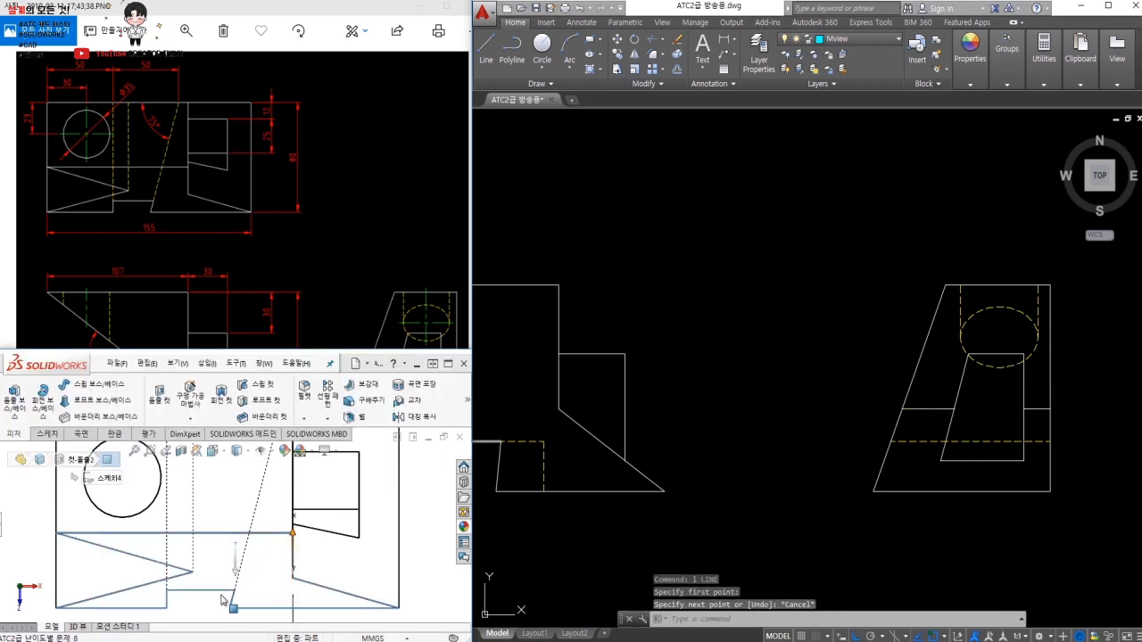
{"action": "key", "text": "ctrl+4"}
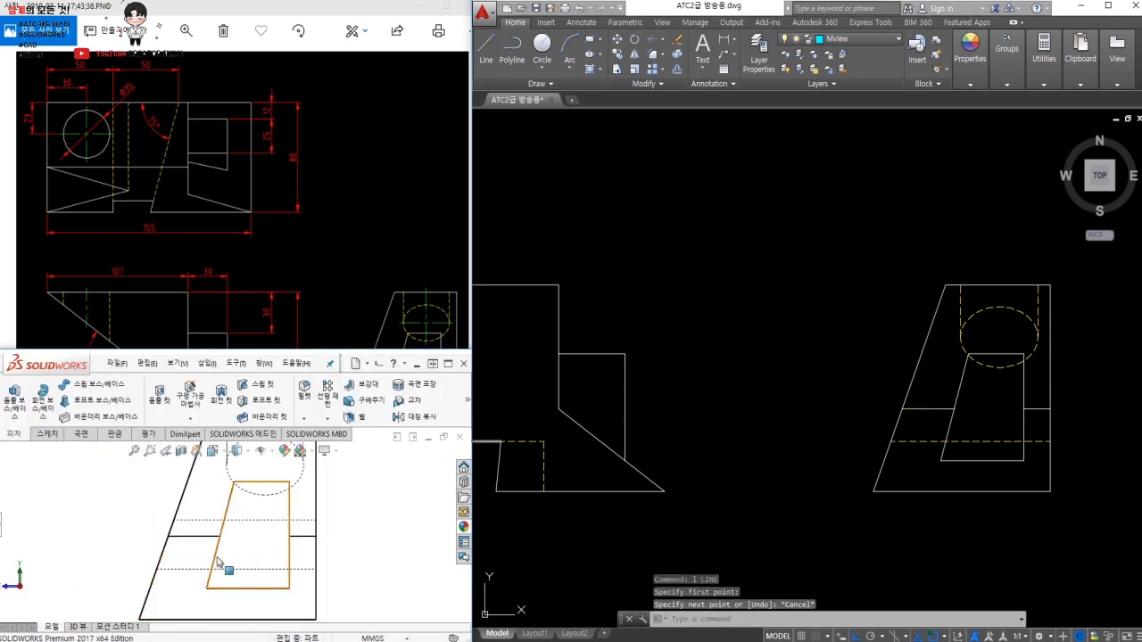
{"action": "left_click", "coordinate": [205, 526]}
{"action": "key", "text": "ctrl+8"}
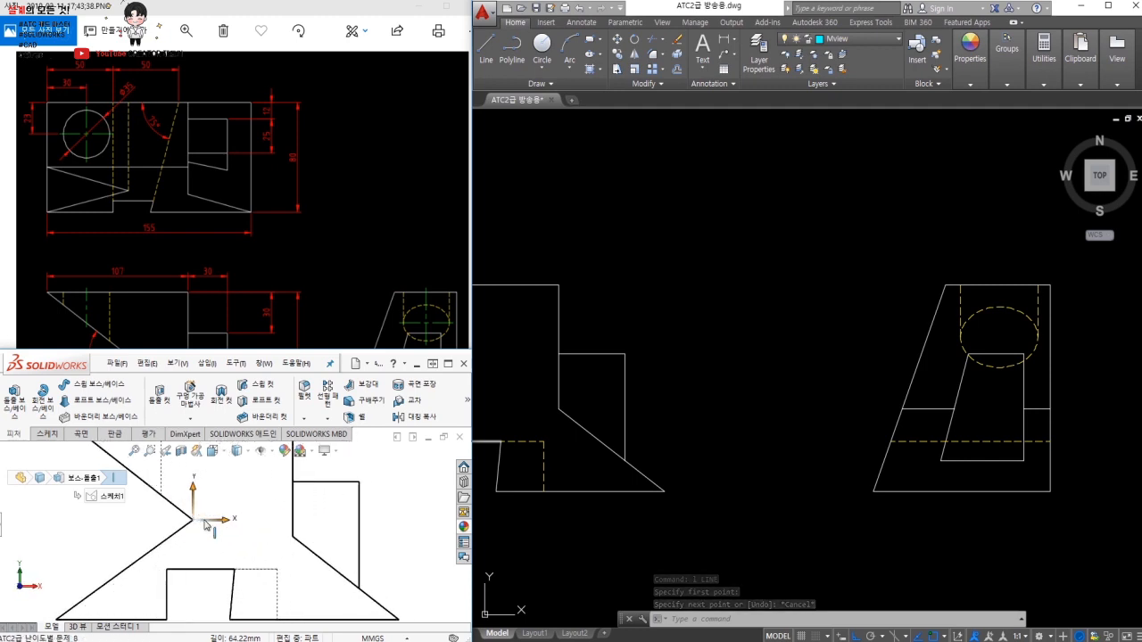
{"action": "left_click", "coordinate": [791, 461]}
Draw a horizontal line from the front view's V-notch tip across the side view.
{"action": "middle_click_drag", "start_coordinate": [598, 420], "coordinate": [471, 446]}
{"action": "type", "text": "l"}
{"action": "key", "text": "space"}
{"action": "left_click", "coordinate": [642, 411]}
{"action": "left_click", "coordinate": [1025, 431]}
{"action": "key", "text": "space"}
Trim the notch projection line so that only the part inside the side view's outline is left.
{"action": "type", "text": "tr"}
{"action": "key", "text": "Escape"}
{"action": "type", "text": "tr"}
{"action": "key", "text": "space"}
{"action": "key", "text": "space"}
{"action": "left_click", "coordinate": [982, 417]}
{"action": "left_click", "coordinate": [705, 384]}
{"action": "left_click", "coordinate": [643, 452]}
{"action": "key", "text": "Escape"}
{"action": "key", "text": "Escape"}
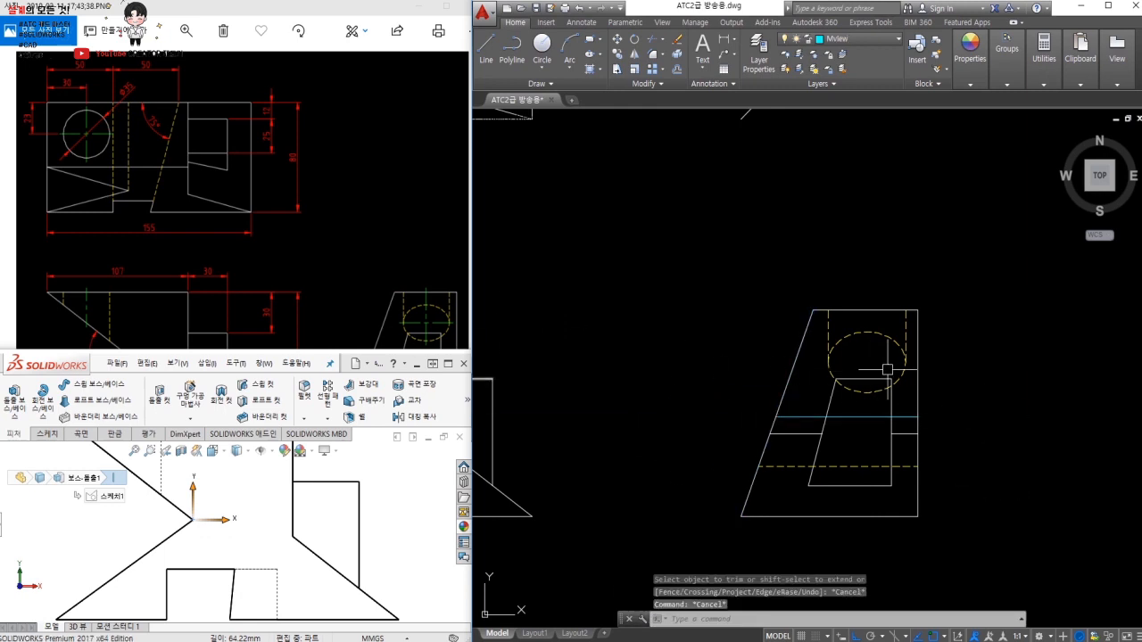
Match the notch's horizontal line in the side view to the ellipse's hidden-line properties.
{"action": "type", "text": "ma"}
{"action": "key", "text": "space"}
{"action": "left_click", "coordinate": [884, 333]}
{"action": "left_click", "coordinate": [861, 409]}
{"action": "left_click", "coordinate": [838, 426]}
{"action": "key", "text": "Escape"}
Check the reference drawing and draw horizontal and vertical lines through the centre of the side view's ellipse.
{"action": "left_click", "coordinate": [392, 330]}
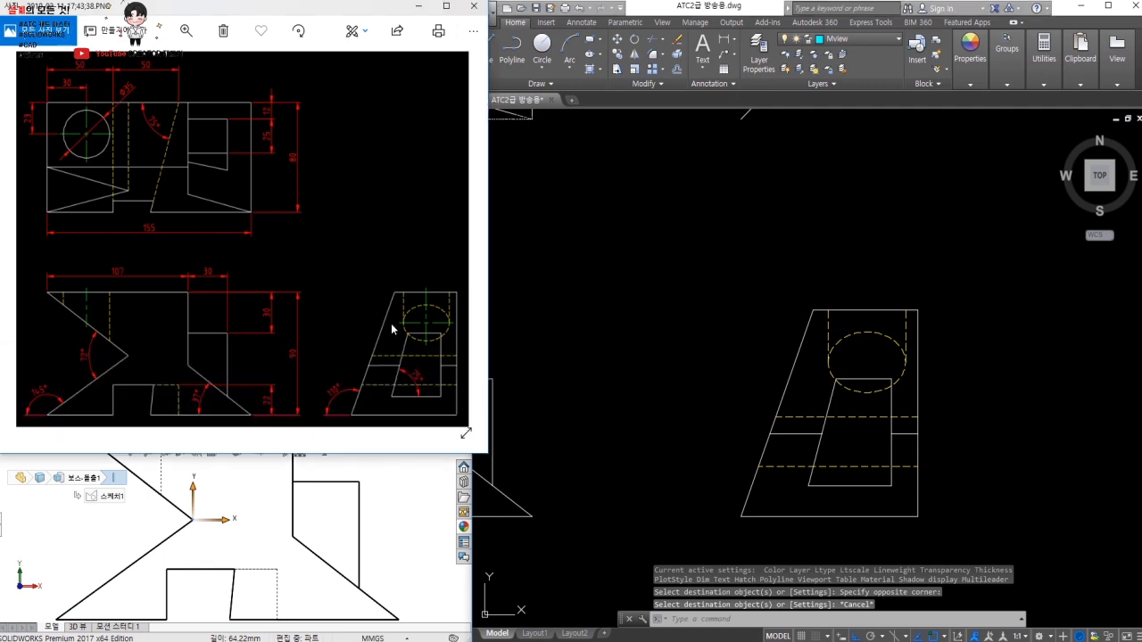
{"action": "left_click", "coordinate": [752, 409]}
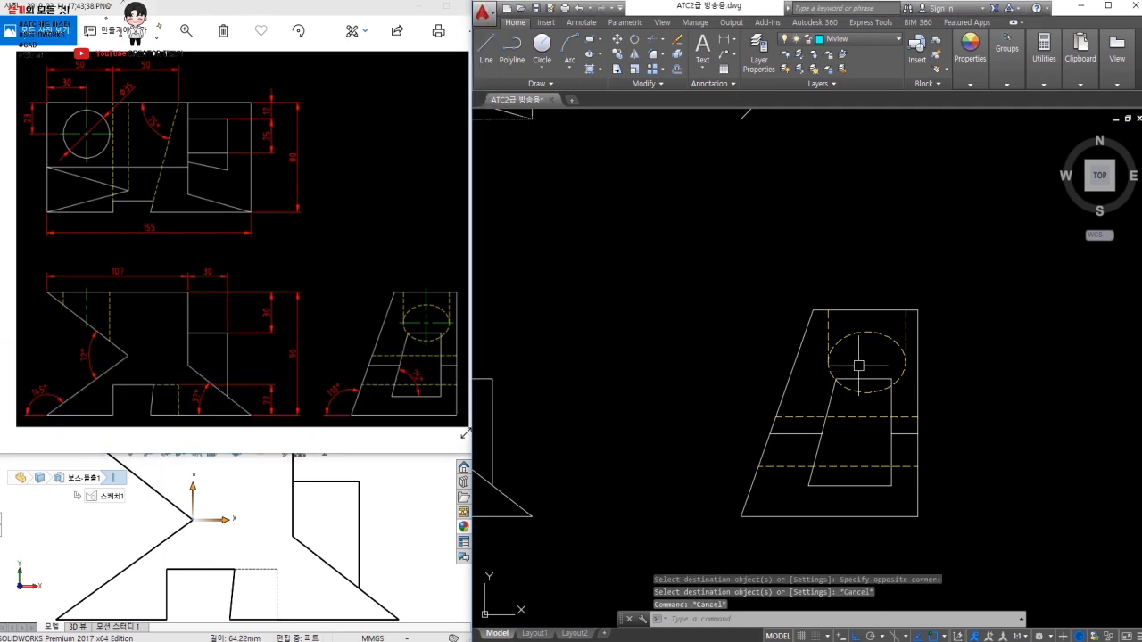
{"action": "type", "text": "l"}
{"action": "key", "text": "space"}
{"action": "key", "text": "Escape"}
{"action": "key", "text": "space"}
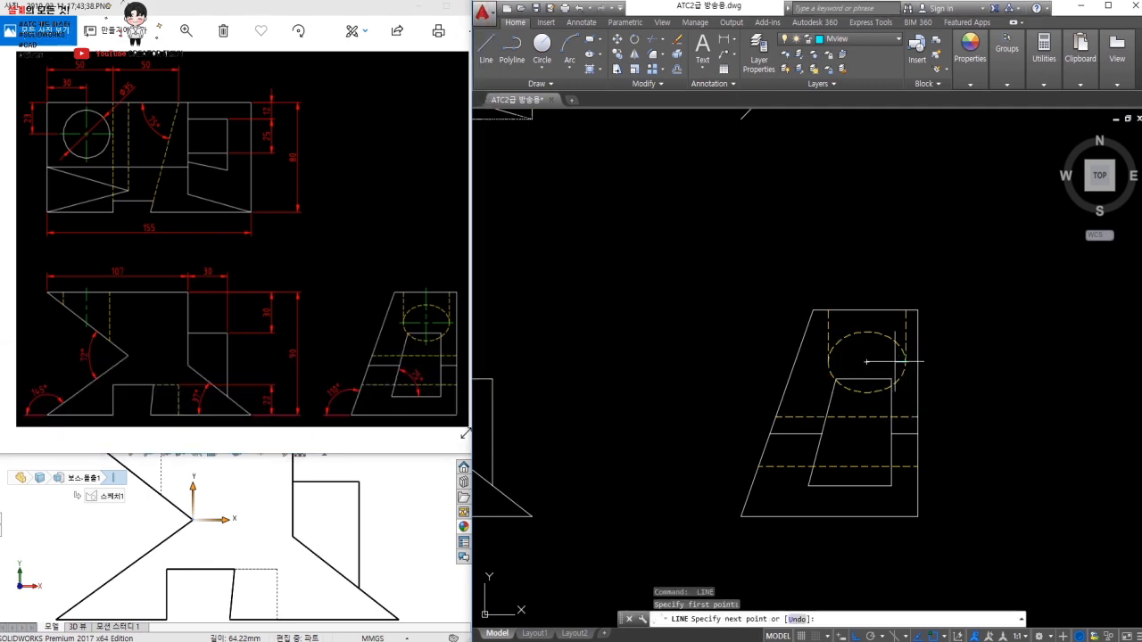
{"action": "key", "text": "Escape"}
{"action": "key", "text": "space"}
{"action": "left_click", "coordinate": [867, 261]}
{"action": "key", "text": "Escape"}
Trim the horizontal centre line to the ellipse and the vertical one to the side view's upper edge.
{"action": "type", "text": "tr"}
{"action": "key", "text": "space"}
{"action": "key", "text": "space"}
{"action": "left_click", "coordinate": [896, 273]}
{"action": "left_click", "coordinate": [829, 293]}
{"action": "key", "text": "Escape"}
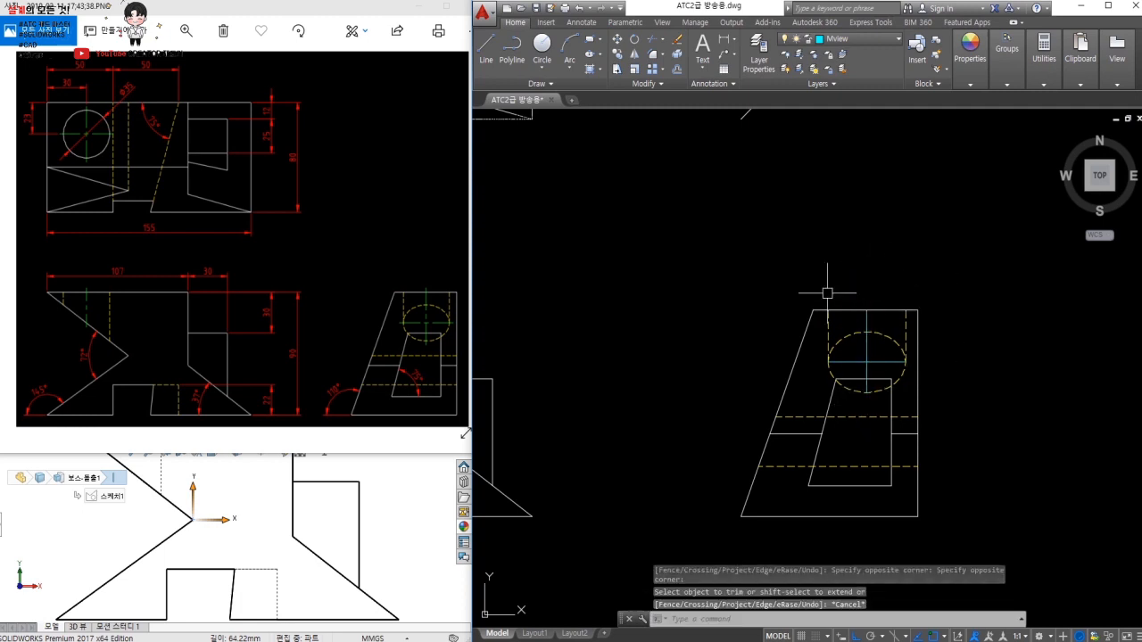
Lengthen both ends of the ellipse's horizontal and vertical centre lines by a delta of 3.
{"action": "type", "text": "lend"}
{"action": "key", "text": "space"}
{"action": "key", "text": "Escape"}
{"action": "type", "text": "len"}
{"action": "key", "text": "space"}
{"action": "type", "text": "de"}
{"action": "key", "text": "space"}
{"action": "type", "text": "3"}
{"action": "key", "text": "space"}
{"action": "scroll", "coordinate": [879, 359], "scroll_direction": "up", "scroll_amount": 4}
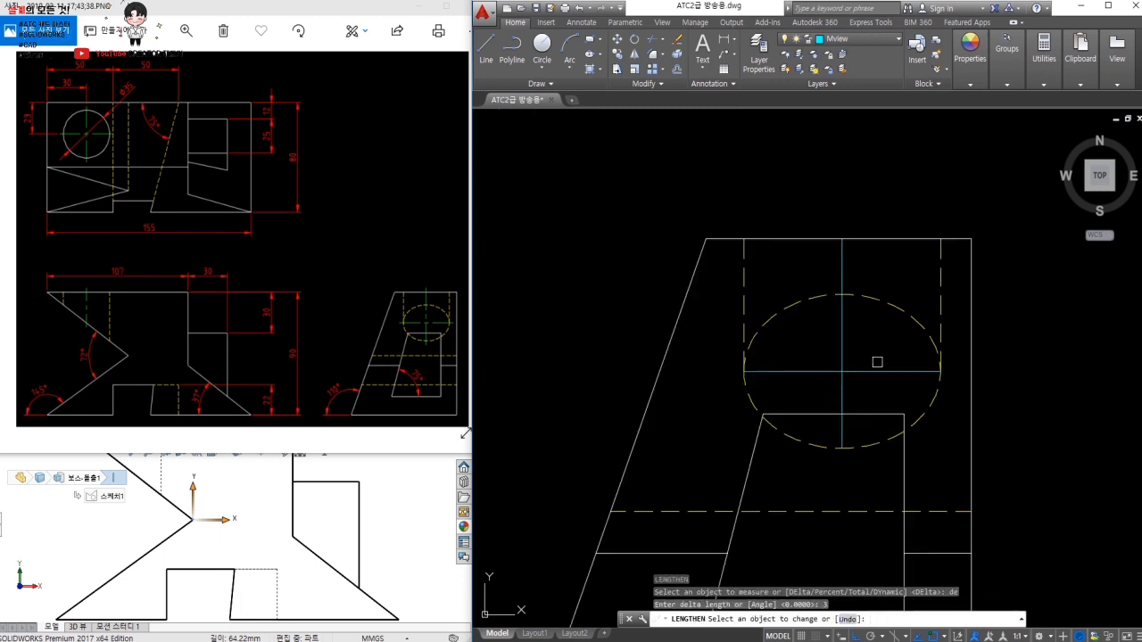
{"action": "left_click", "coordinate": [842, 368]}
{"action": "left_click", "coordinate": [809, 371]}
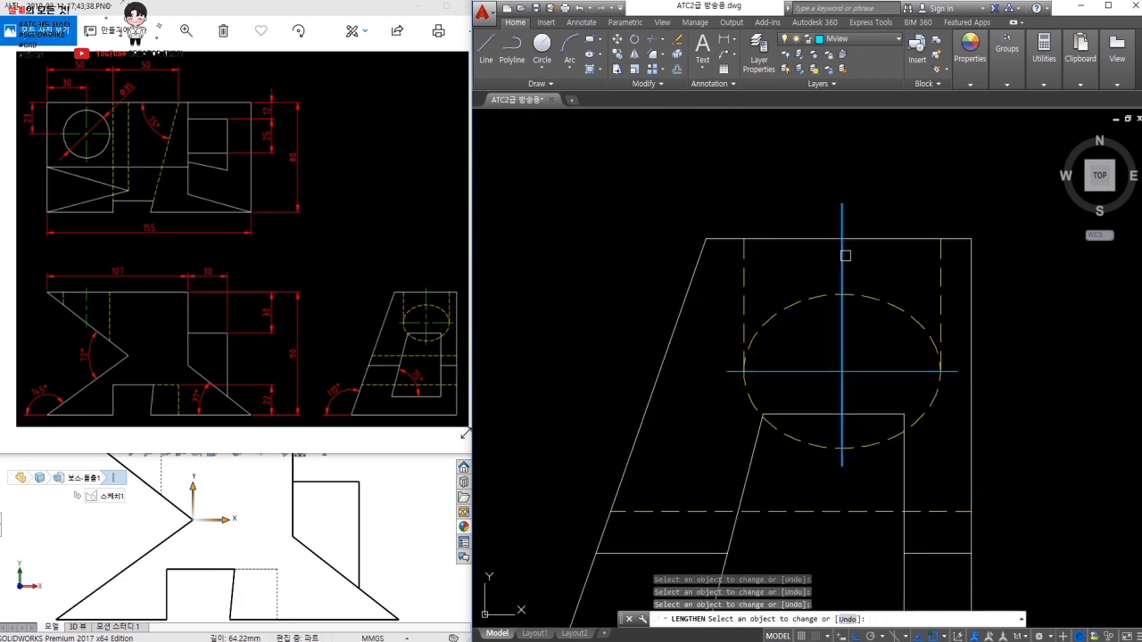
Extend the remaining ends of the hole's centre lines with the same Lengthen delta of 3.
{"action": "scroll", "coordinate": [845, 255], "scroll_direction": "down", "scroll_amount": 4}
{"action": "scroll", "coordinate": [781, 378], "scroll_direction": "up", "scroll_amount": 4}
{"action": "left_click", "coordinate": [781, 378]}
{"action": "left_click", "coordinate": [745, 373]}
{"action": "middle_click_drag", "start_coordinate": [773, 293], "coordinate": [780, 460]}
{"action": "left_click", "coordinate": [753, 248]}
{"action": "left_click", "coordinate": [753, 240]}
{"action": "left_click", "coordinate": [768, 208]}
{"action": "left_click", "coordinate": [734, 214]}
{"action": "middle_click_drag", "start_coordinate": [818, 372], "coordinate": [655, 255]}
{"action": "scroll", "coordinate": [789, 328], "scroll_direction": "down", "scroll_amount": 2}
{"action": "key", "text": "Escape"}
Move the two crossed centre lines of the side view's ellipse to the Center layer.
{"action": "scroll", "coordinate": [985, 364], "scroll_direction": "up", "scroll_amount": 4}
{"action": "left_click", "coordinate": [969, 355]}
{"action": "left_click", "coordinate": [919, 384]}
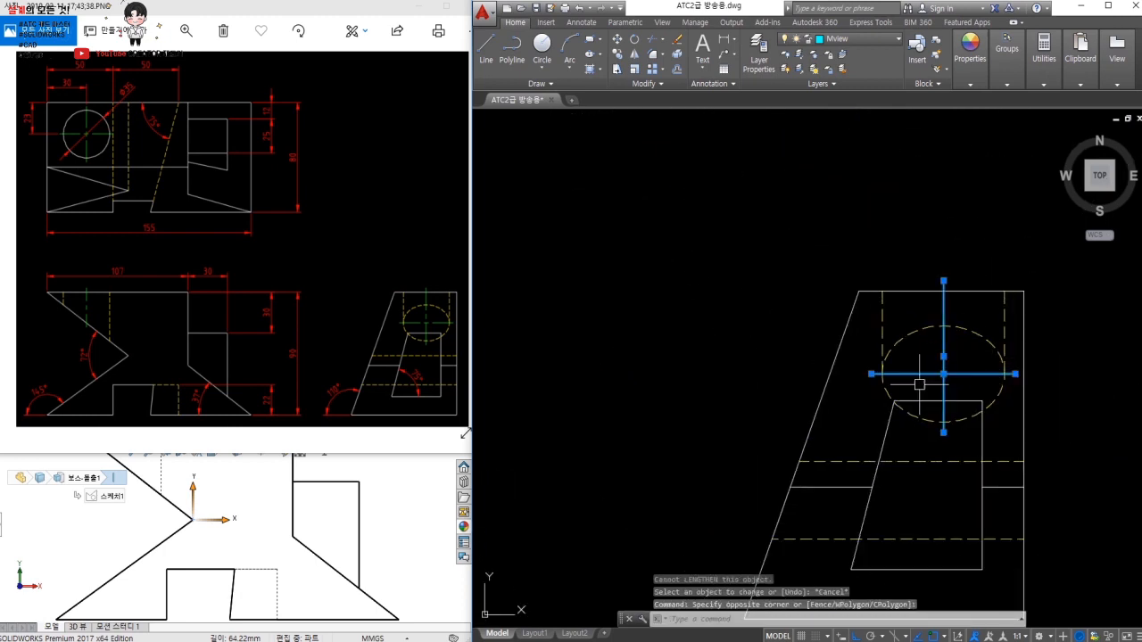
{"action": "left_click", "coordinate": [843, 38]}
{"action": "left_click", "coordinate": [843, 143]}
{"action": "scroll", "coordinate": [960, 442], "scroll_direction": "down", "scroll_amount": 4}
{"action": "middle_click_drag", "start_coordinate": [959, 442], "coordinate": [984, 421]}
{"action": "key", "text": "Escape"}
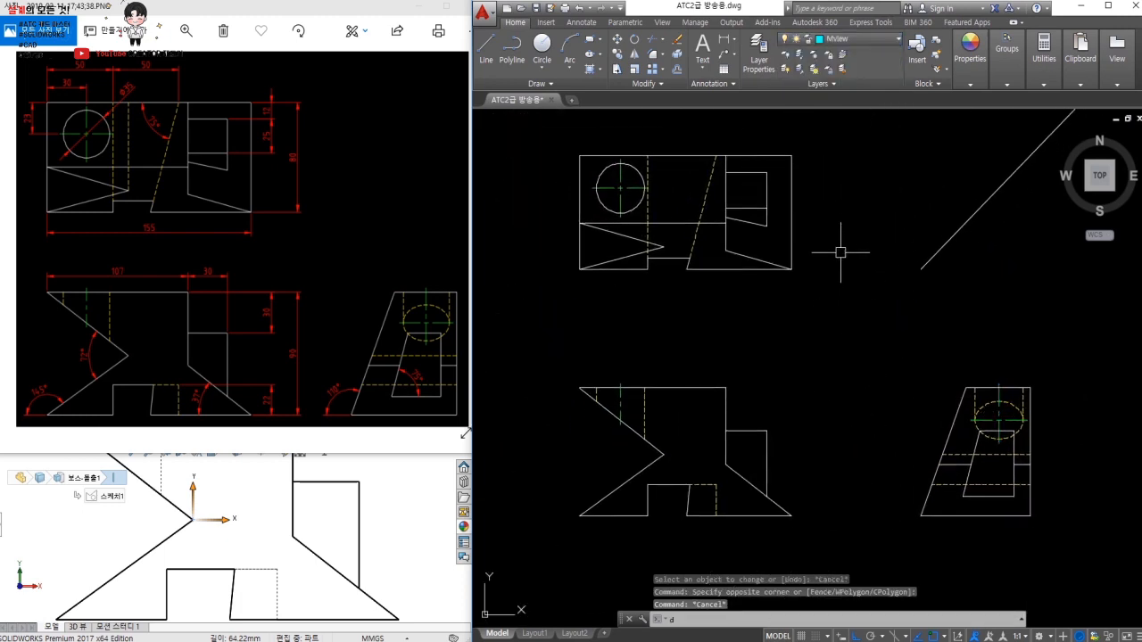
Make the Dim layer current and dimension the horizontal distance from the top view's left edge to the hole's centre.
{"action": "key", "text": "Escape"}
{"action": "left_click", "coordinate": [848, 44]}
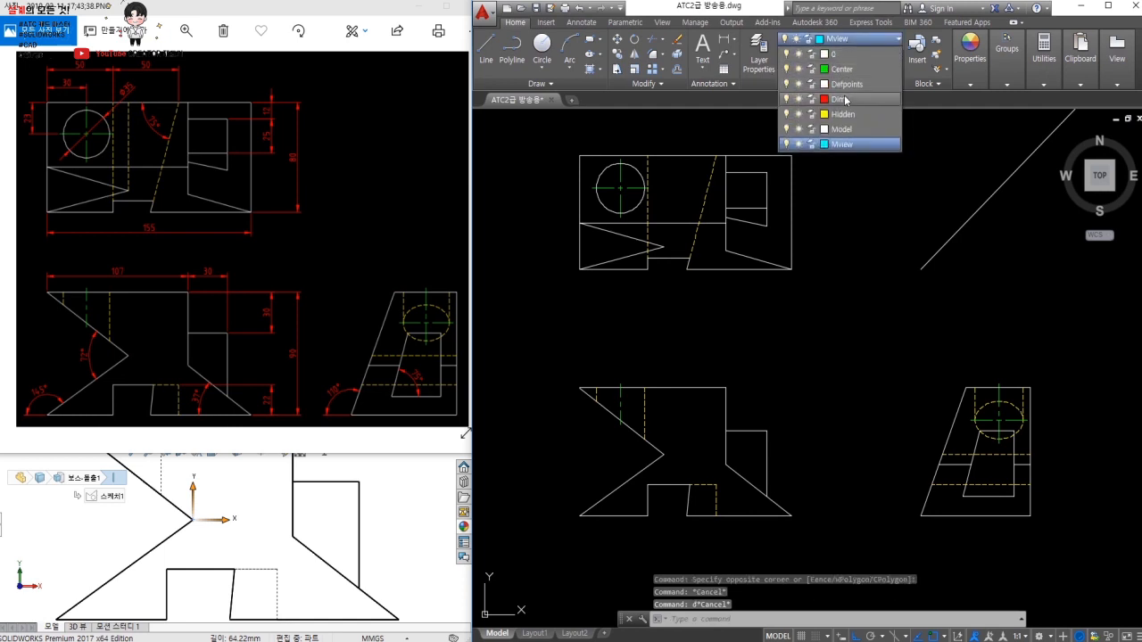
{"action": "left_click", "coordinate": [845, 100]}
{"action": "type", "text": "dli"}
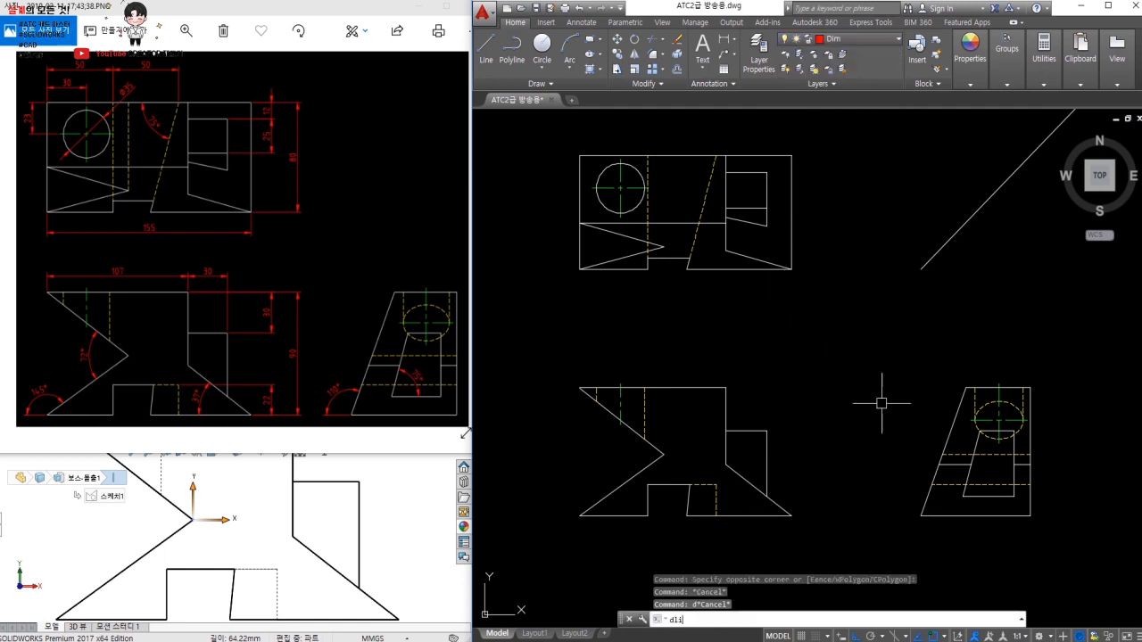
{"action": "key", "text": "Return"}
{"action": "middle_click_drag", "start_coordinate": [593, 158], "coordinate": [649, 239]}
{"action": "scroll", "coordinate": [636, 238], "scroll_direction": "up", "scroll_amount": 4}
{"action": "left_click", "coordinate": [636, 238]}
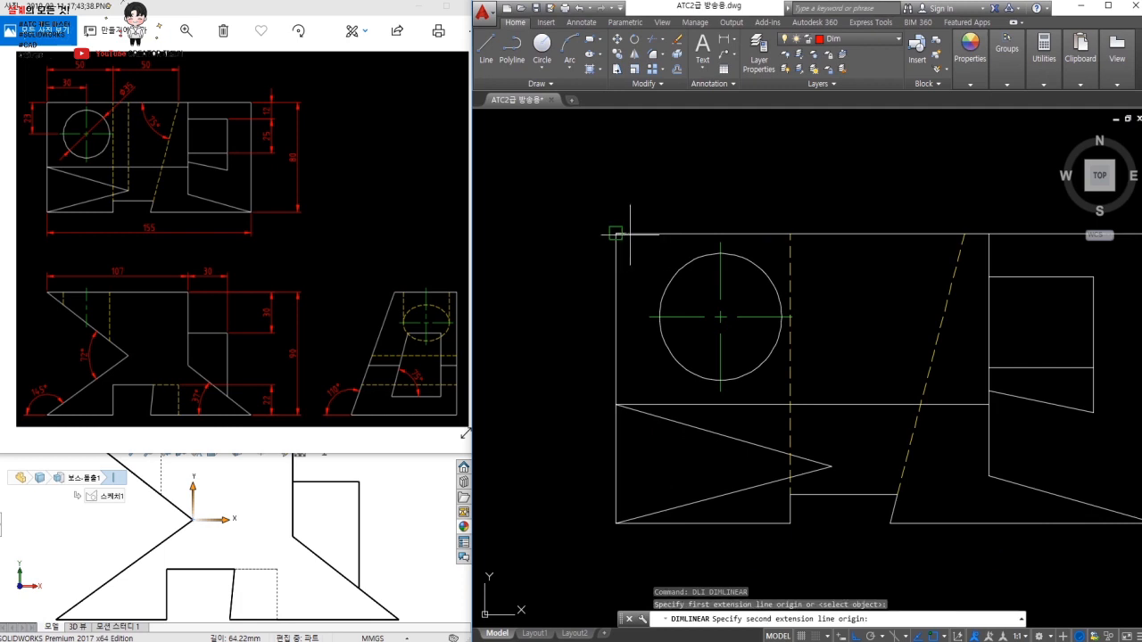
{"action": "left_click", "coordinate": [721, 241]}
{"action": "left_click", "coordinate": [726, 189]}
{"action": "middle_click_drag", "start_coordinate": [726, 189], "coordinate": [706, 283]}
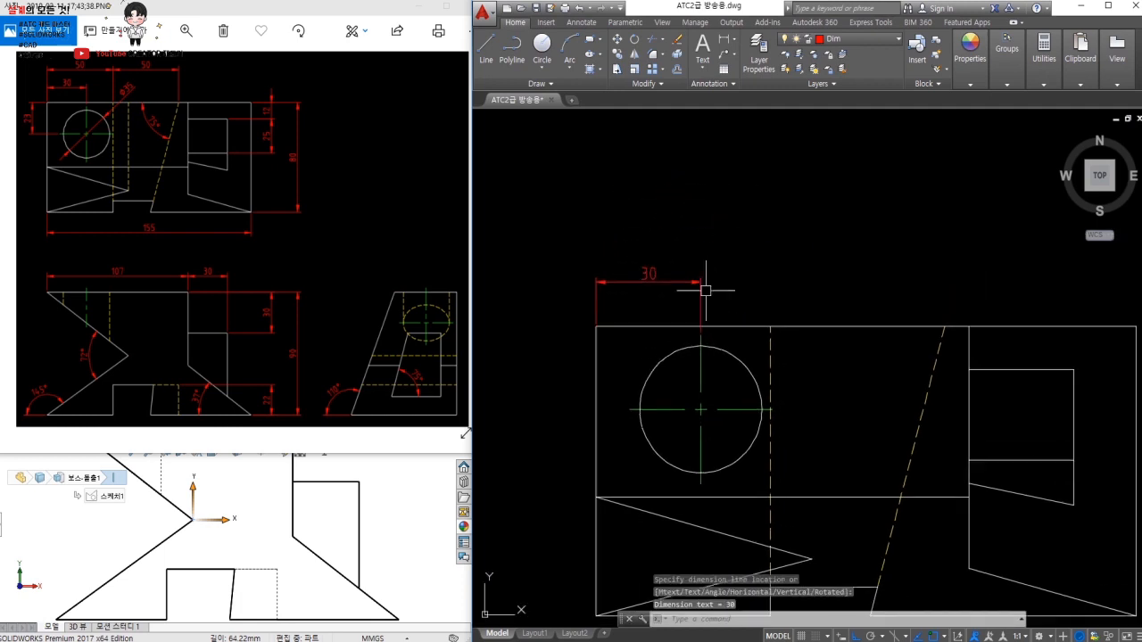
Dimension the horizontal distance from the top view's left edge to the vertical hidden line, above the hole's dimension.
{"action": "key", "text": "Return"}
{"action": "left_click", "coordinate": [601, 326]}
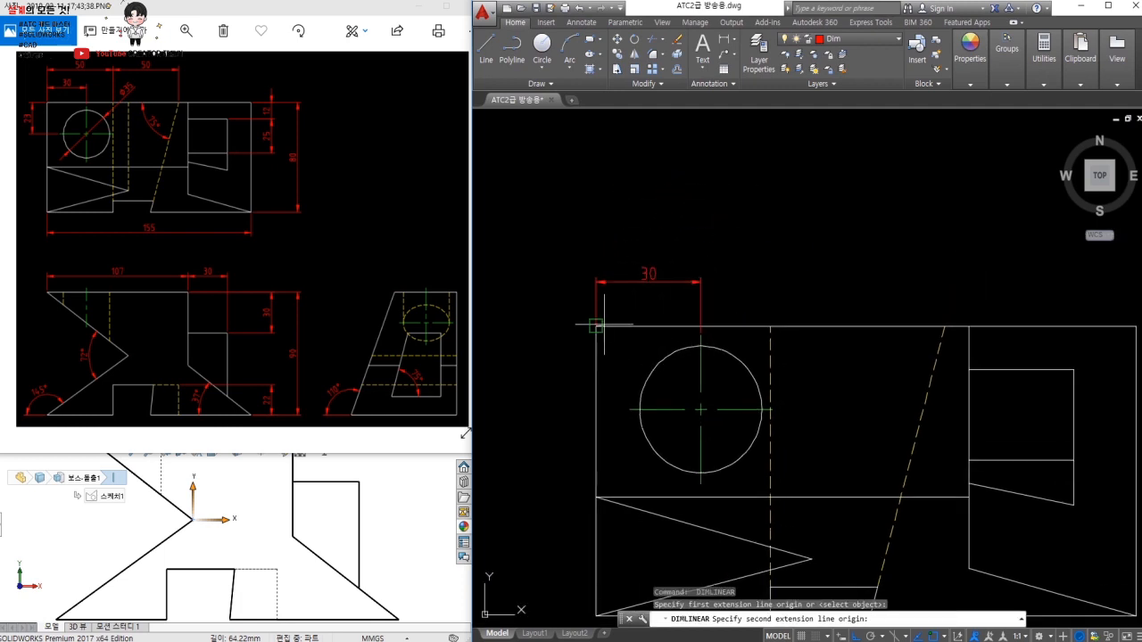
{"action": "left_click", "coordinate": [770, 326]}
{"action": "left_click", "coordinate": [739, 244]}
Draw a vertical line from the top view's V-notch tip to the upper edge and match it to the hidden line.
{"action": "type", "text": "l"}
{"action": "key", "text": "Return"}
{"action": "left_click", "coordinate": [813, 558]}
{"action": "left_click", "coordinate": [814, 328]}
{"action": "key", "text": "Escape"}
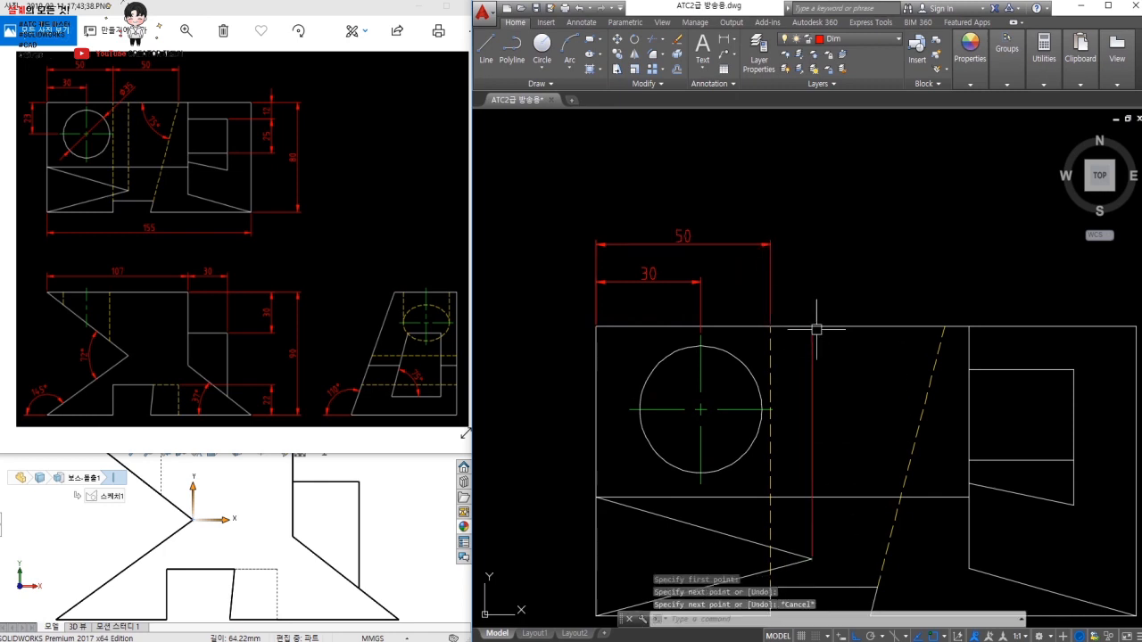
{"action": "key", "text": "Return"}
{"action": "left_click", "coordinate": [773, 475]}
{"action": "left_click", "coordinate": [828, 475]}
{"action": "left_click", "coordinate": [796, 462]}
{"action": "key", "text": "Escape"}
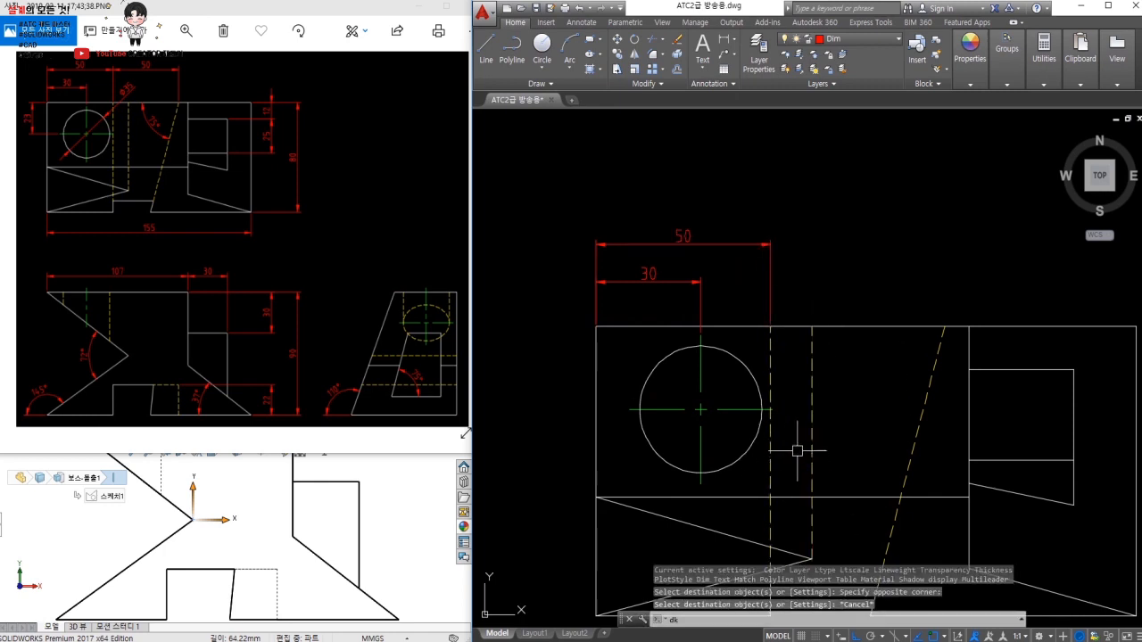
Dimension the horizontal distance between the first vertical hidden line and the slanted hidden line's upper end, aligned with the previous dimension.
{"action": "type", "text": "dli"}
{"action": "key", "text": "Return"}
{"action": "left_click", "coordinate": [944, 328]}
{"action": "left_click", "coordinate": [770, 328]}
{"action": "left_click", "coordinate": [770, 244]}
{"action": "middle_click_drag", "start_coordinate": [663, 417], "coordinate": [663, 247]}
Dimension vertically from the top view's upper edge to the right block and from there to the block's inner line.
{"action": "key", "text": "Return"}
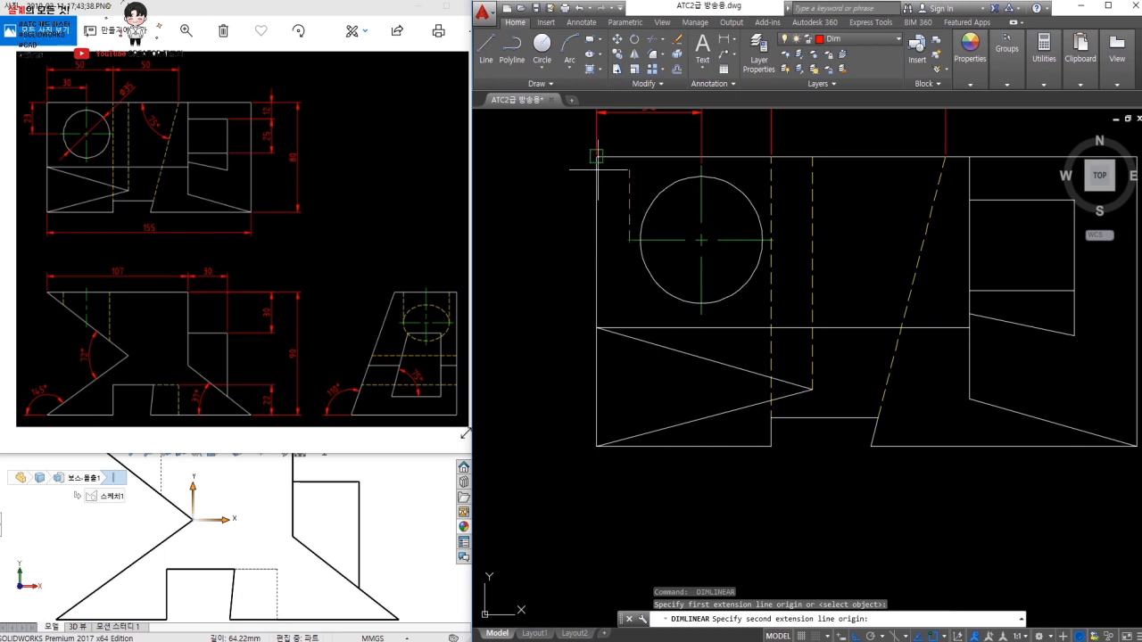
{"action": "mouse_move", "coordinate": [772, 254]}
{"action": "middle_mouse_down"}
{"action": "mouse_move", "coordinate": [759, 268]}
{"action": "mouse_move", "coordinate": [516, 323]}
{"action": "middle_mouse_up"}
{"action": "left_click", "coordinate": [818, 269]}
{"action": "left_click", "coordinate": [881, 227]}
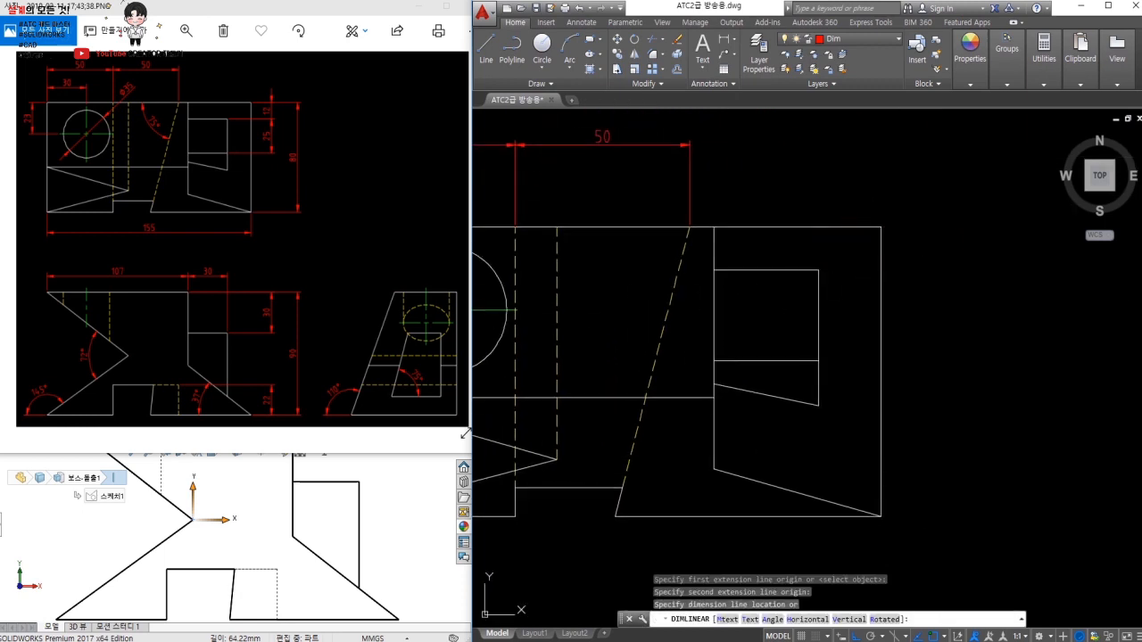
{"action": "left_click", "coordinate": [952, 258]}
{"action": "key", "text": "Return"}
{"action": "left_click", "coordinate": [819, 270]}
{"action": "left_click", "coordinate": [818, 361]}
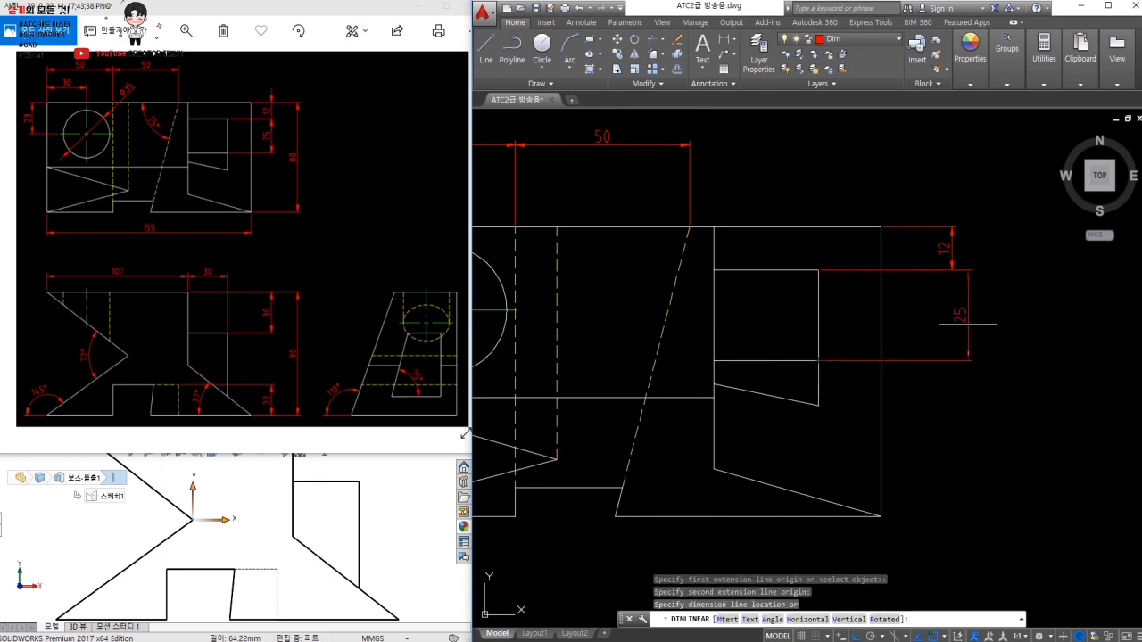
{"action": "left_click", "coordinate": [953, 287]}
Dimension the top view's overall height along its right edge, outside the two block dimensions.
{"action": "key", "text": "Return"}
{"action": "left_click", "coordinate": [881, 516]}
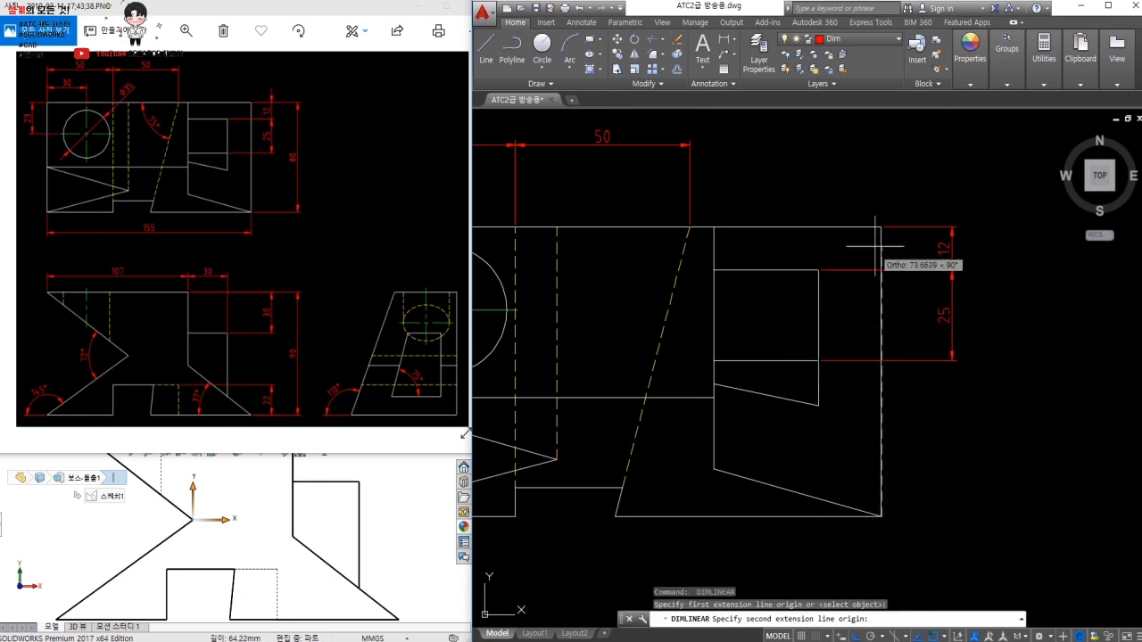
{"action": "left_click", "coordinate": [881, 227]}
{"action": "left_click", "coordinate": [993, 295]}
{"action": "left_click", "coordinate": [952, 248]}
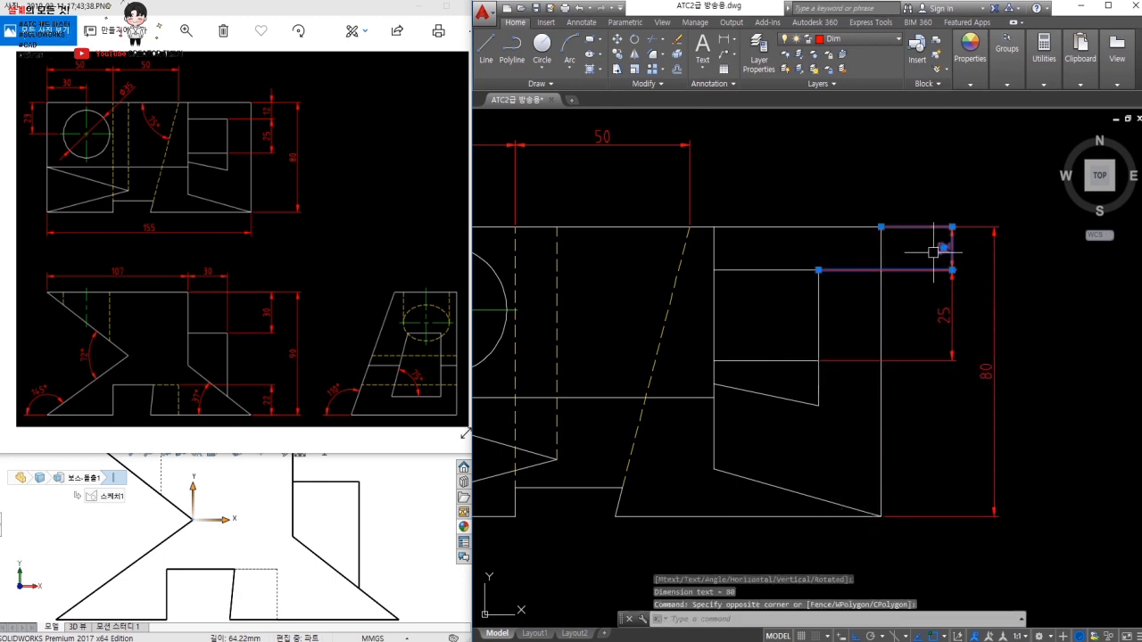
{"action": "scroll", "coordinate": [952, 228], "scroll_direction": "up", "scroll_amount": 5}
{"action": "left_click", "coordinate": [1002, 357]}
{"action": "key", "text": "Escape"}
{"action": "key", "text": "Escape"}
{"action": "scroll", "coordinate": [870, 268], "scroll_direction": "down", "scroll_amount": 4}
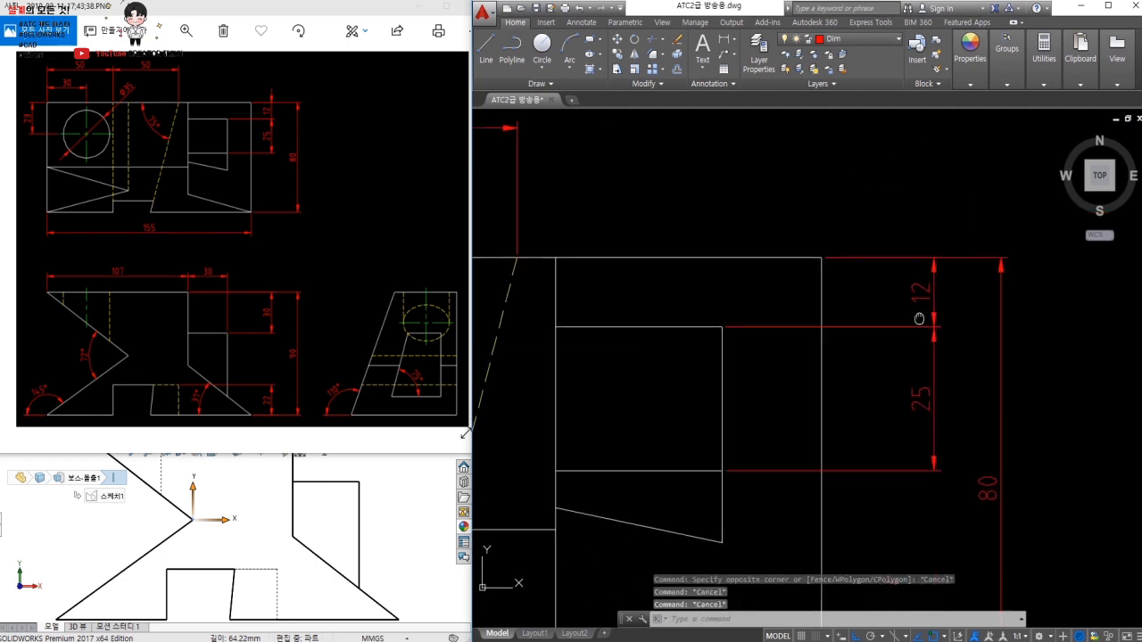
Dimension the top view's overall width below its lower edge, from the lower right corner to the lower left corner.
{"action": "middle_click_drag", "start_coordinate": [873, 287], "coordinate": [906, 270]}
{"action": "type", "text": "dli"}
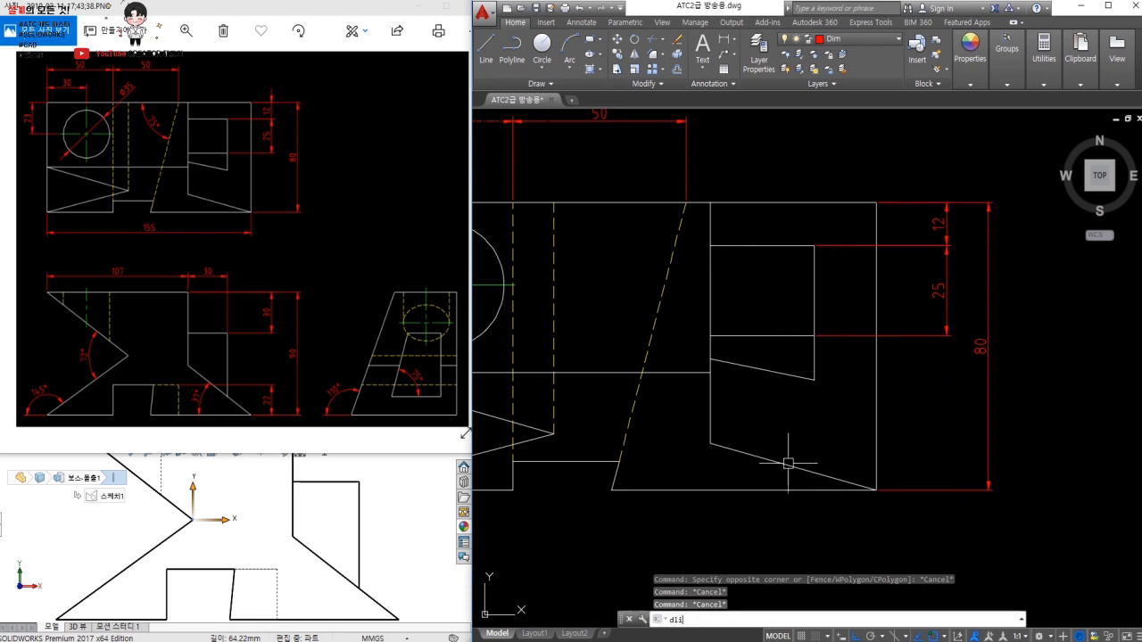
{"action": "key", "text": "space"}
{"action": "left_click", "coordinate": [829, 495]}
{"action": "middle_click_drag", "start_coordinate": [707, 496], "coordinate": [987, 325]}
{"action": "left_click", "coordinate": [622, 320]}
{"action": "left_click", "coordinate": [691, 373]}
Dimension the length of the front view's upper edge, placing the dimension above it.
{"action": "middle_click_drag", "start_coordinate": [850, 426], "coordinate": [790, 271]}
{"action": "scroll", "coordinate": [791, 270], "scroll_direction": "down", "scroll_amount": 1}
{"action": "key", "text": "space"}
{"action": "left_click", "coordinate": [650, 392]}
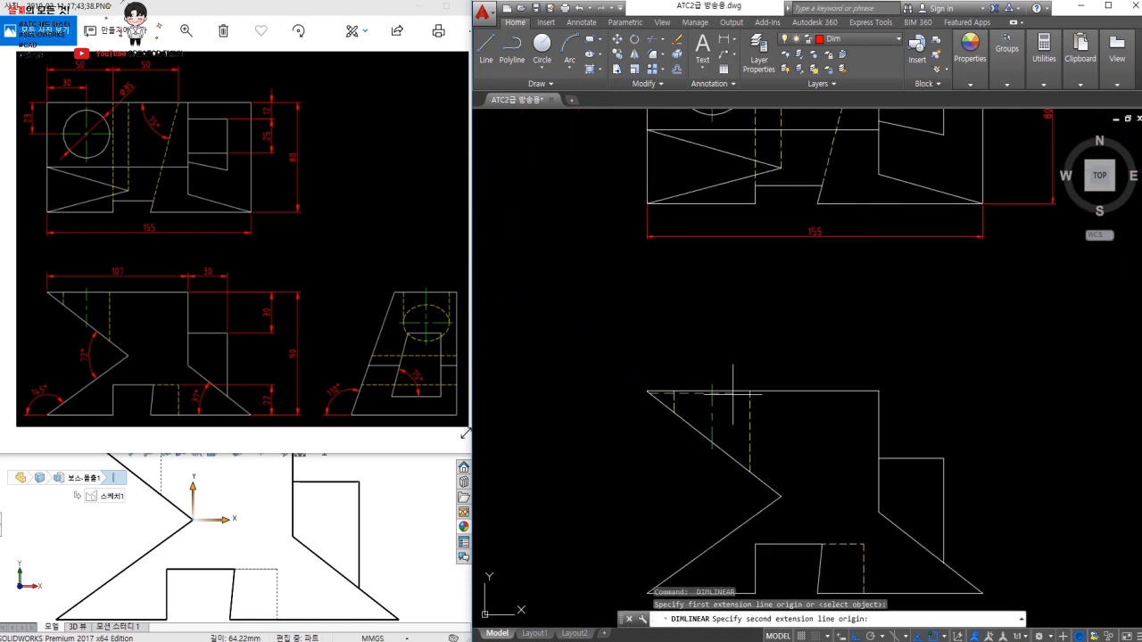
{"action": "left_click", "coordinate": [879, 391]}
{"action": "left_click", "coordinate": [722, 369]}
Dimension the width of the front view's right block horizontally, aligned with the upper edge's dimension.
{"action": "middle_click_drag", "start_coordinate": [931, 440], "coordinate": [869, 380]}
{"action": "key", "text": "space"}
{"action": "left_click", "coordinate": [883, 400]}
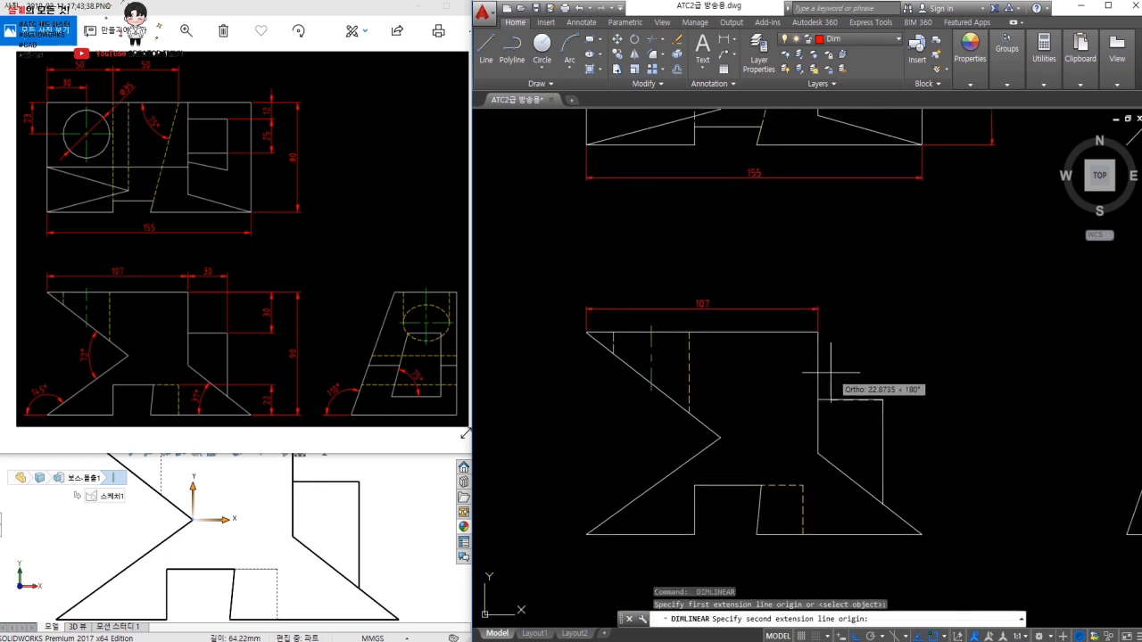
{"action": "left_click", "coordinate": [819, 332]}
{"action": "scroll", "coordinate": [819, 310], "scroll_direction": "up", "scroll_amount": 2}
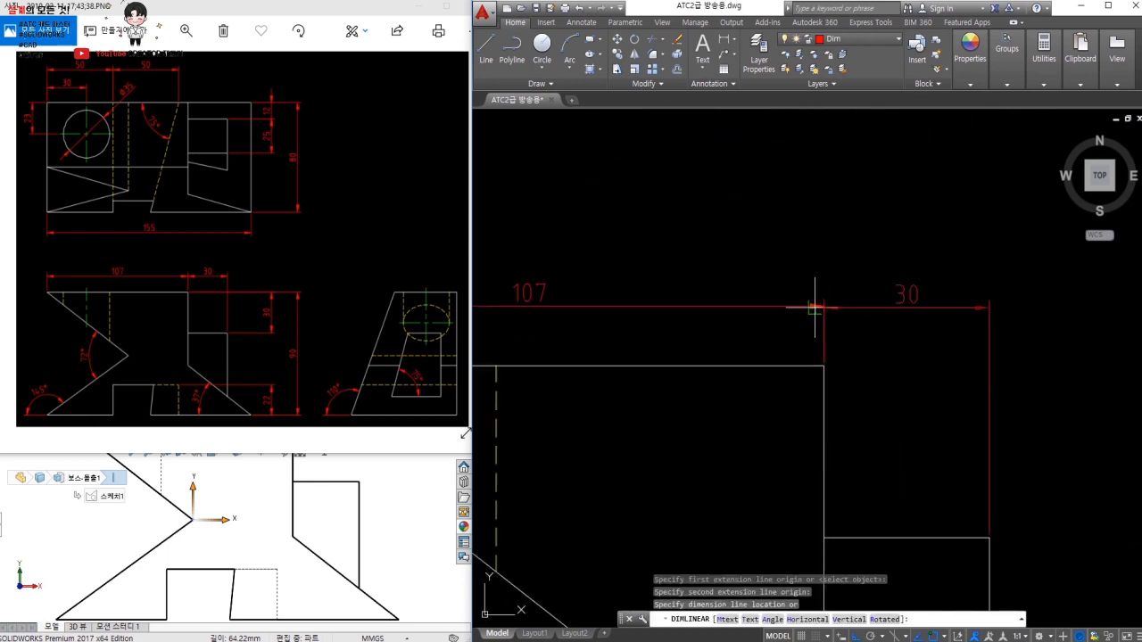
{"action": "left_click", "coordinate": [822, 306]}
Dimension the vertical distance from the front view's upper edge to the right block's top, placed beside the view's right side.
{"action": "scroll", "coordinate": [854, 348], "scroll_direction": "down", "scroll_amount": 2}
{"action": "key", "text": "space"}
{"action": "left_click", "coordinate": [728, 295]}
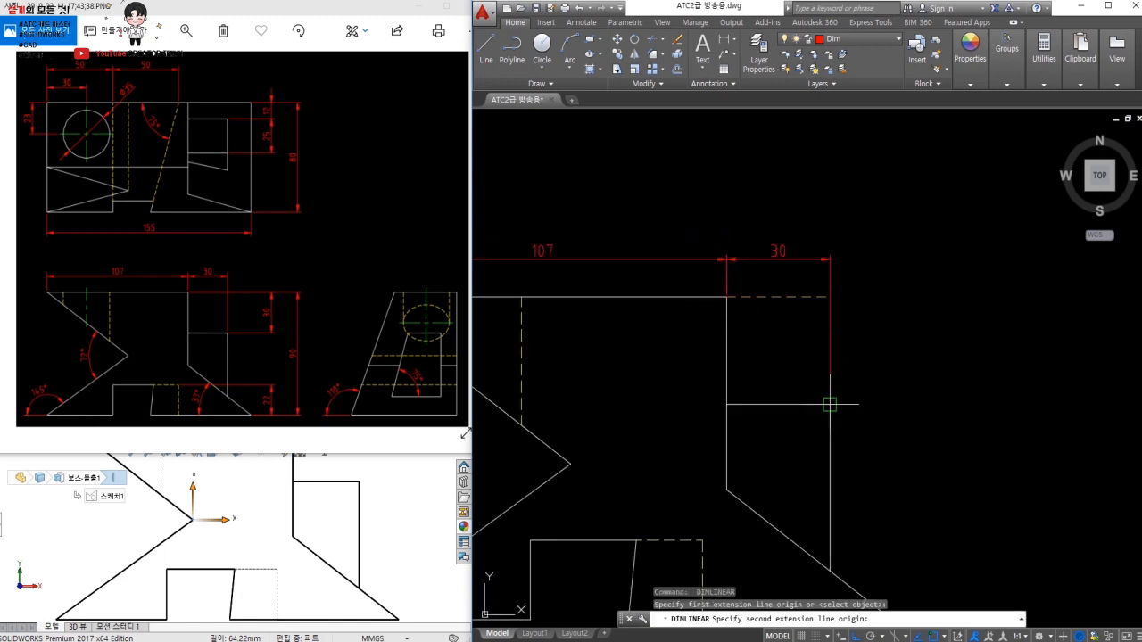
{"action": "left_click", "coordinate": [830, 404]}
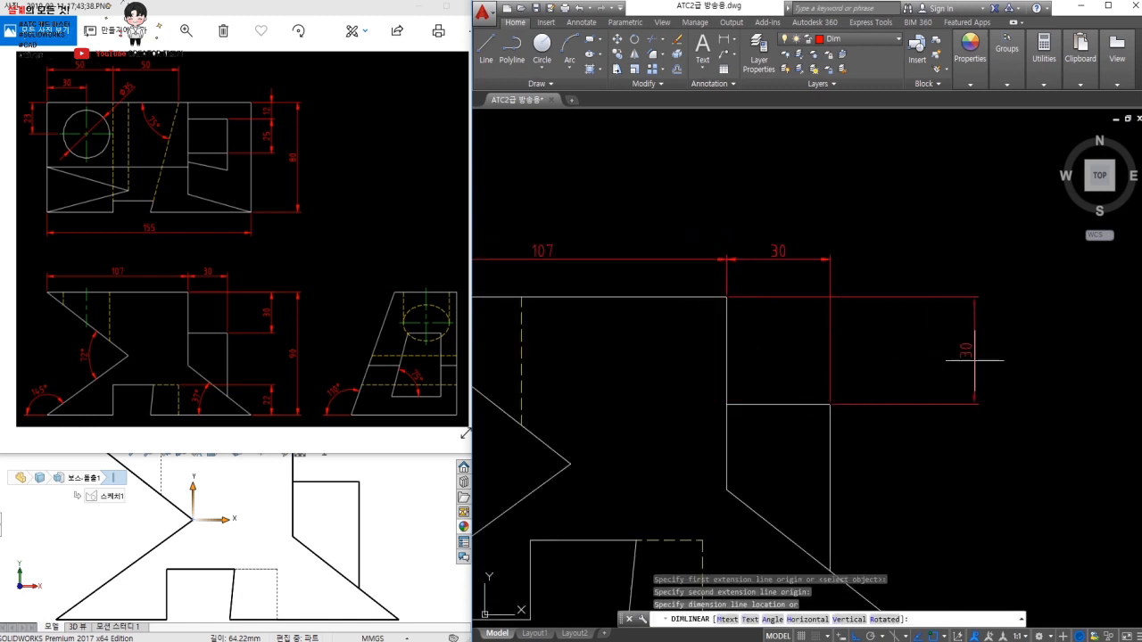
{"action": "left_click", "coordinate": [990, 361]}
Dimension the height of the front view's bottom notch vertically, aligned with the dimension above the right block.
{"action": "middle_click_drag", "start_coordinate": [896, 592], "coordinate": [769, 431]}
{"action": "key", "text": "space"}
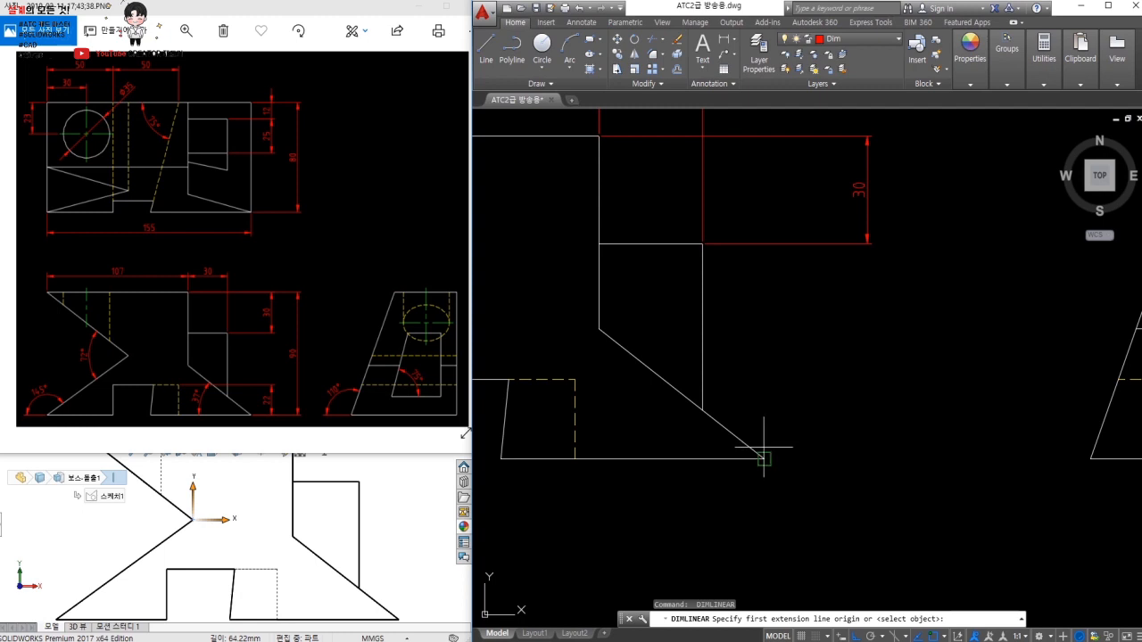
{"action": "left_click", "coordinate": [764, 460]}
{"action": "left_click", "coordinate": [575, 380]}
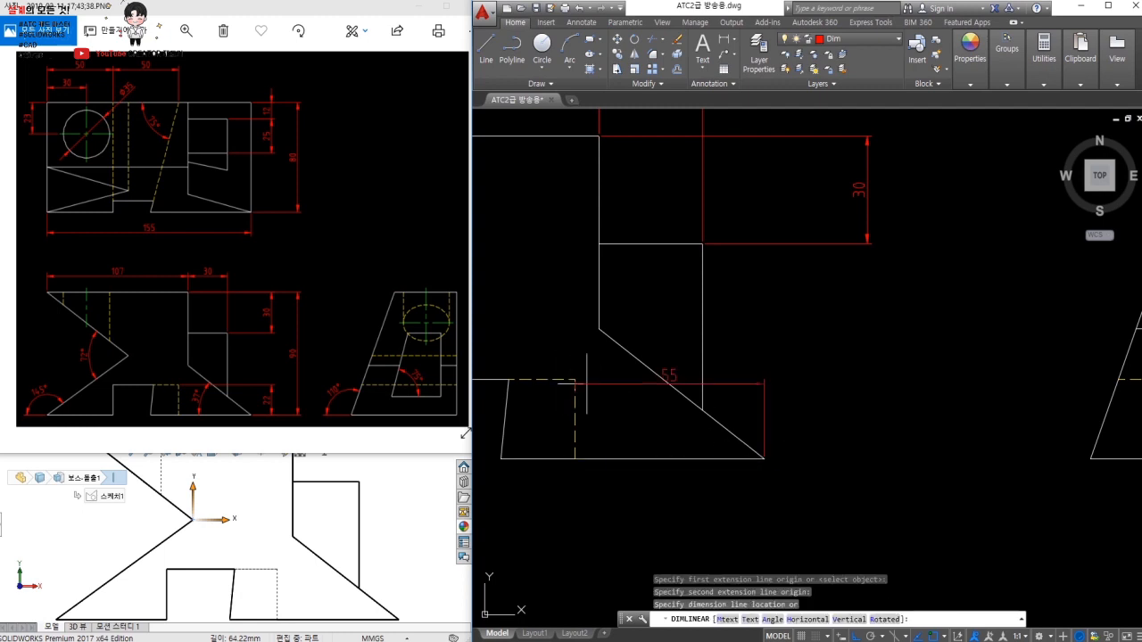
{"action": "left_click", "coordinate": [866, 243]}
Dimension the front view's overall height on its right side, outside the block and notch dimensions.
{"action": "key", "text": "space"}
{"action": "left_click", "coordinate": [599, 136]}
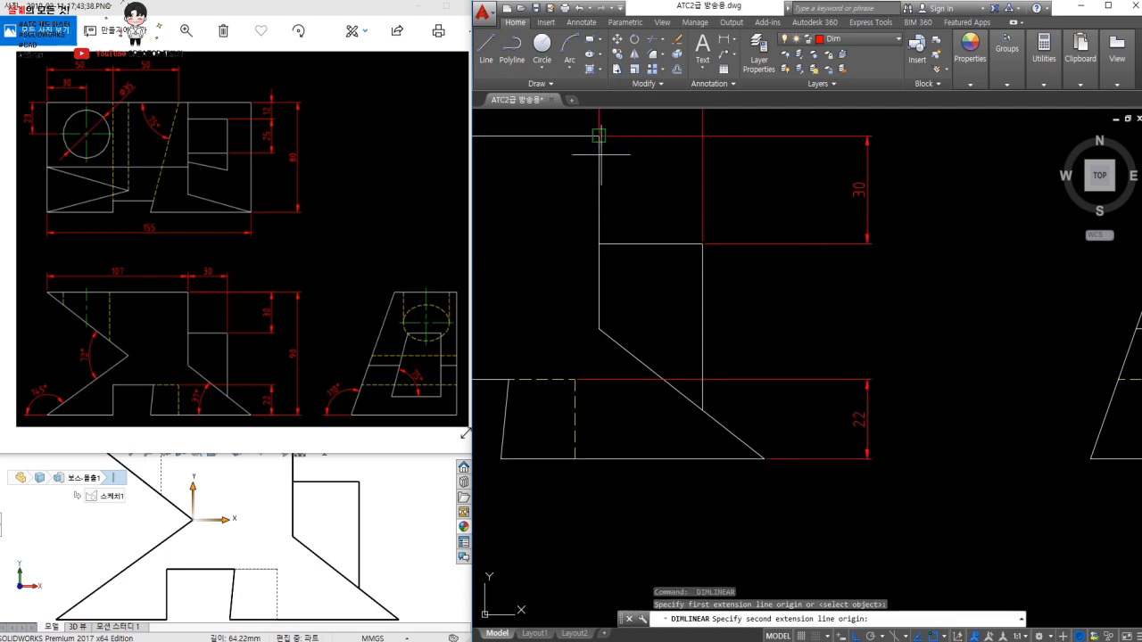
{"action": "left_click", "coordinate": [764, 460]}
{"action": "left_click", "coordinate": [913, 375]}
Add an angular dimension between the side view's inner block base and its slanted edge, inside the block.
{"action": "scroll", "coordinate": [843, 379], "scroll_direction": "down", "scroll_amount": 5}
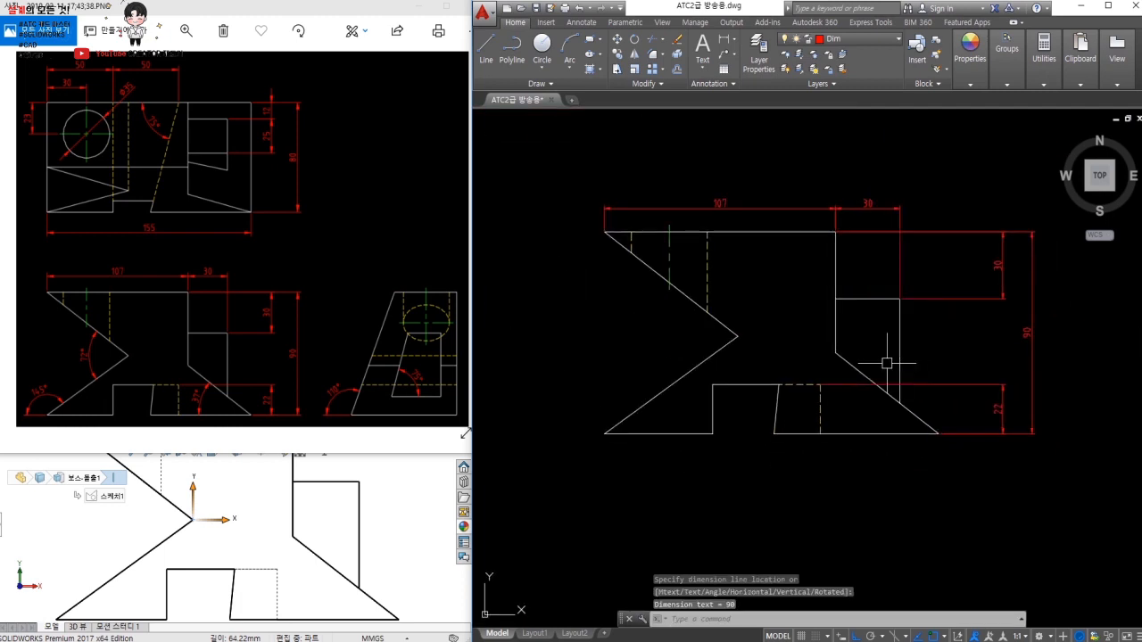
{"action": "type", "text": "DAN"}
{"action": "key", "text": "space"}
{"action": "scroll", "coordinate": [990, 397], "scroll_direction": "up", "scroll_amount": 5}
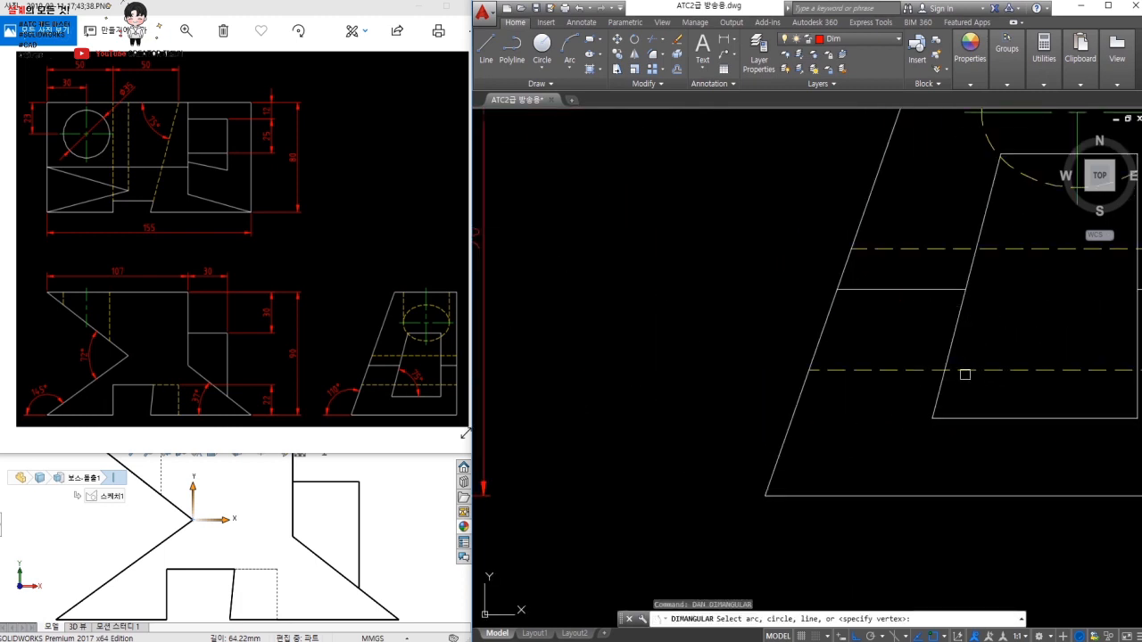
{"action": "left_click", "coordinate": [965, 417]}
{"action": "left_click", "coordinate": [955, 341]}
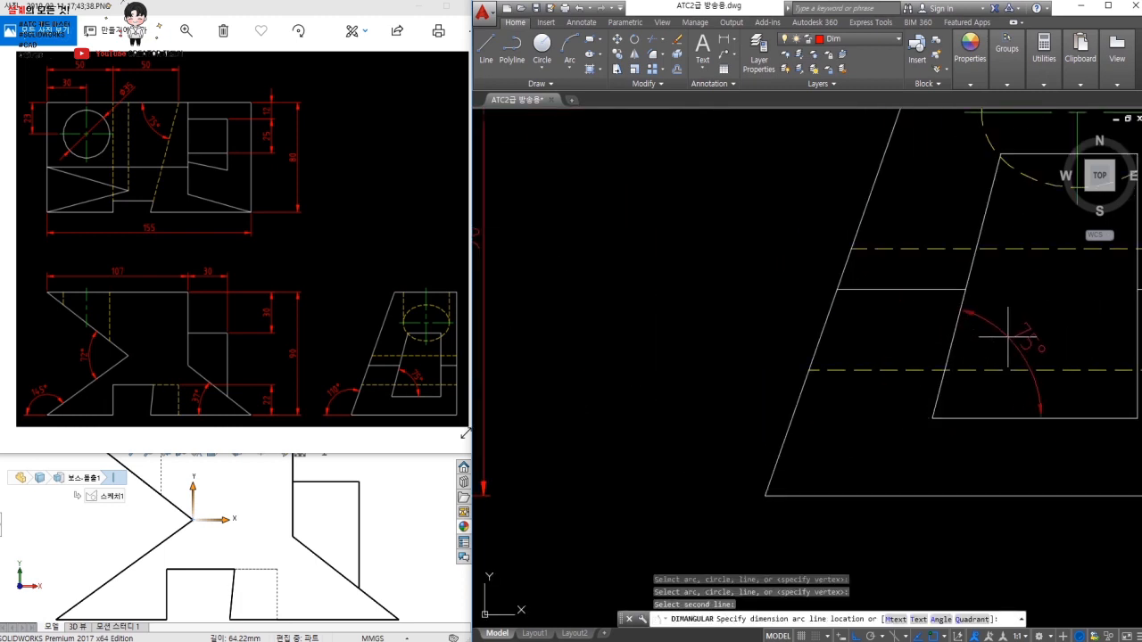
{"action": "left_click", "coordinate": [1008, 337]}
Dimension the outer obtuse angle between the side view's slanted outline and its base line.
{"action": "key", "text": "space"}
{"action": "left_click", "coordinate": [816, 346]}
{"action": "left_click", "coordinate": [808, 495]}
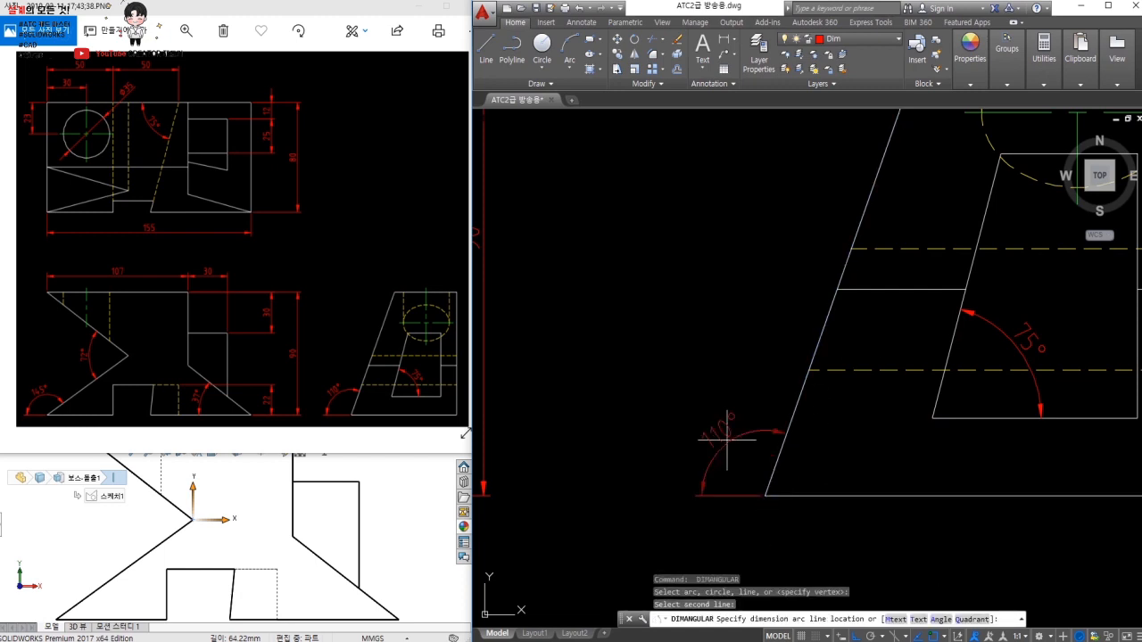
{"action": "left_click", "coordinate": [700, 393]}
Dimension the angle between the front view's lower right sloped edge and the base line.
{"action": "middle_click_drag", "start_coordinate": [555, 414], "coordinate": [1051, 392]}
{"action": "key", "text": "space"}
{"action": "left_click", "coordinate": [931, 426]}
{"action": "left_click", "coordinate": [874, 475]}
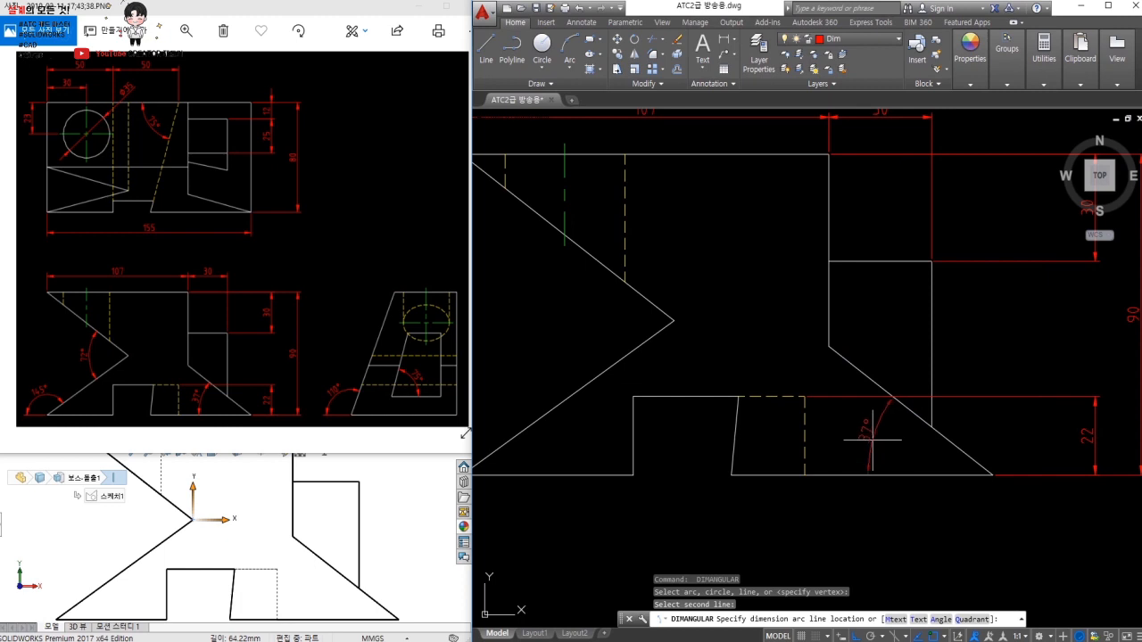
{"action": "left_click", "coordinate": [871, 440]}
Dimension the opening angle between the two sloped edges of the front view's V-notch.
{"action": "middle_click_drag", "start_coordinate": [760, 414], "coordinate": [874, 433]}
{"action": "middle_click_drag", "start_coordinate": [650, 359], "coordinate": [764, 378]}
{"action": "key", "text": "space"}
{"action": "left_click", "coordinate": [839, 406]}
{"action": "left_click", "coordinate": [836, 304]}
{"action": "left_click", "coordinate": [808, 356]}
Dimension the outer obtuse angle at the front view's lower left corner, between the sloped edge and the base line.
{"action": "key", "text": "space"}
{"action": "left_click", "coordinate": [716, 495]}
{"action": "left_click", "coordinate": [726, 513]}
{"action": "left_click", "coordinate": [669, 459]}
Dimension the angle between the top view's upper edge and the slanted hidden line.
{"action": "scroll", "coordinate": [678, 373], "scroll_direction": "down", "scroll_amount": 5}
{"action": "middle_click_drag", "start_coordinate": [782, 212], "coordinate": [831, 347]}
{"action": "scroll", "coordinate": [876, 248], "scroll_direction": "up", "scroll_amount": 5}
{"action": "key", "text": "space"}
{"action": "left_click", "coordinate": [825, 155]}
{"action": "left_click", "coordinate": [835, 202]}
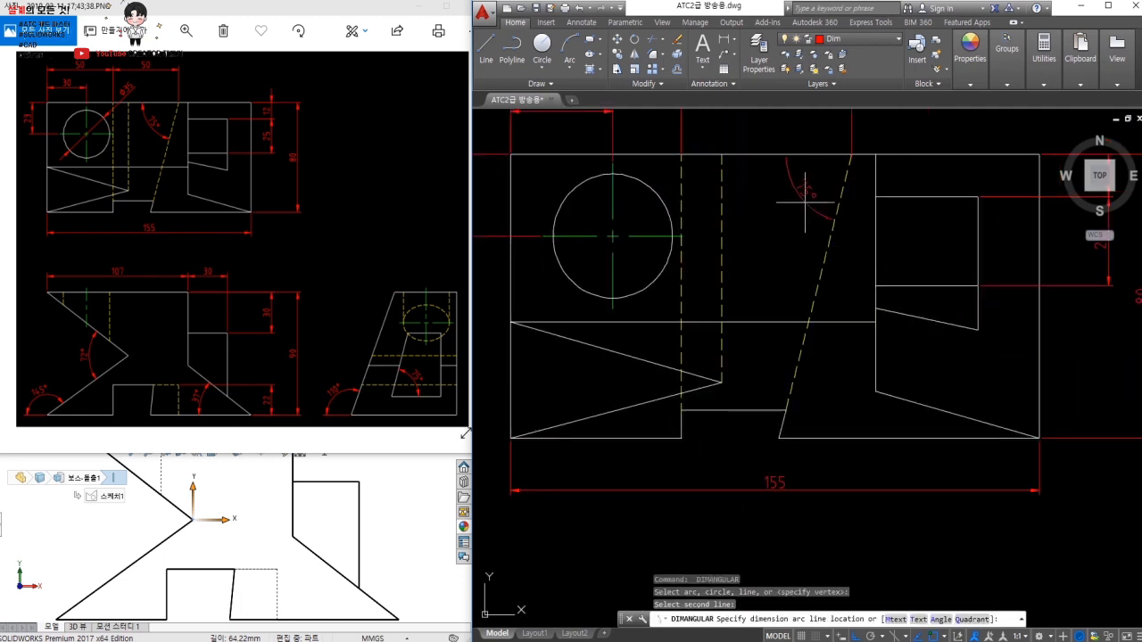
{"action": "left_click", "coordinate": [808, 198]}
Add a diameter dimension to the top view's circle, with its text outside the circle to the upper right.
{"action": "middle_click_drag", "start_coordinate": [758, 208], "coordinate": [800, 313]}
{"action": "type", "text": "dd"}
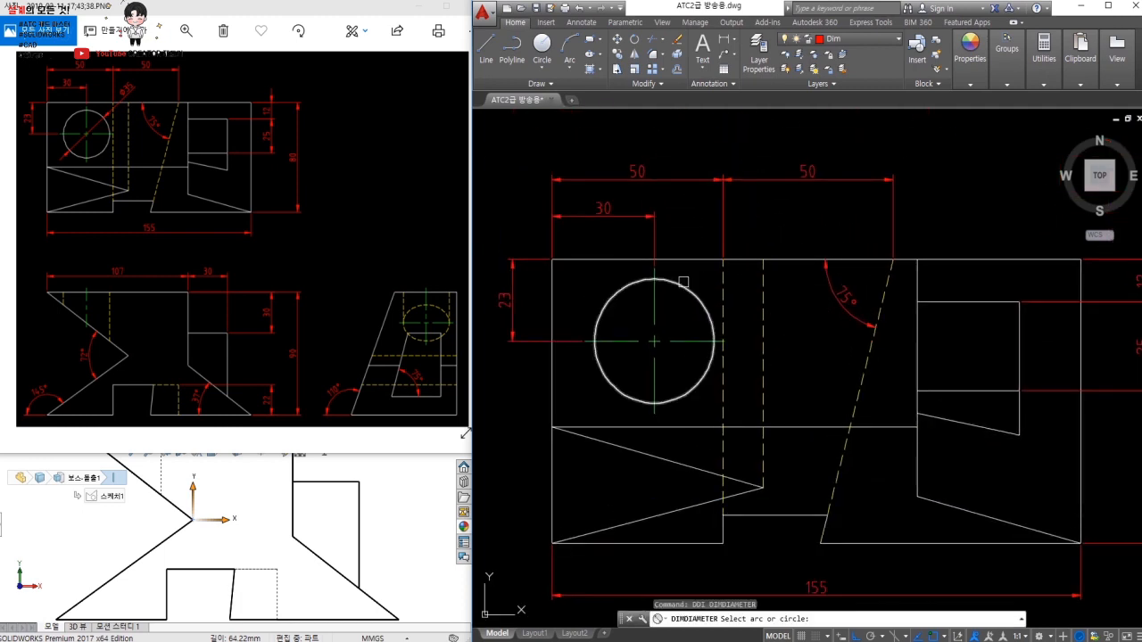
{"action": "left_click", "coordinate": [761, 227]}
{"action": "key", "text": "Escape"}
{"action": "scroll", "coordinate": [759, 224], "scroll_direction": "down", "scroll_amount": 4}
{"action": "mouse_move", "coordinate": [806, 324]}
{"action": "middle_mouse_down"}
{"action": "mouse_move", "coordinate": [765, 229]}
{"action": "mouse_move", "coordinate": [731, 220]}
{"action": "middle_mouse_up"}
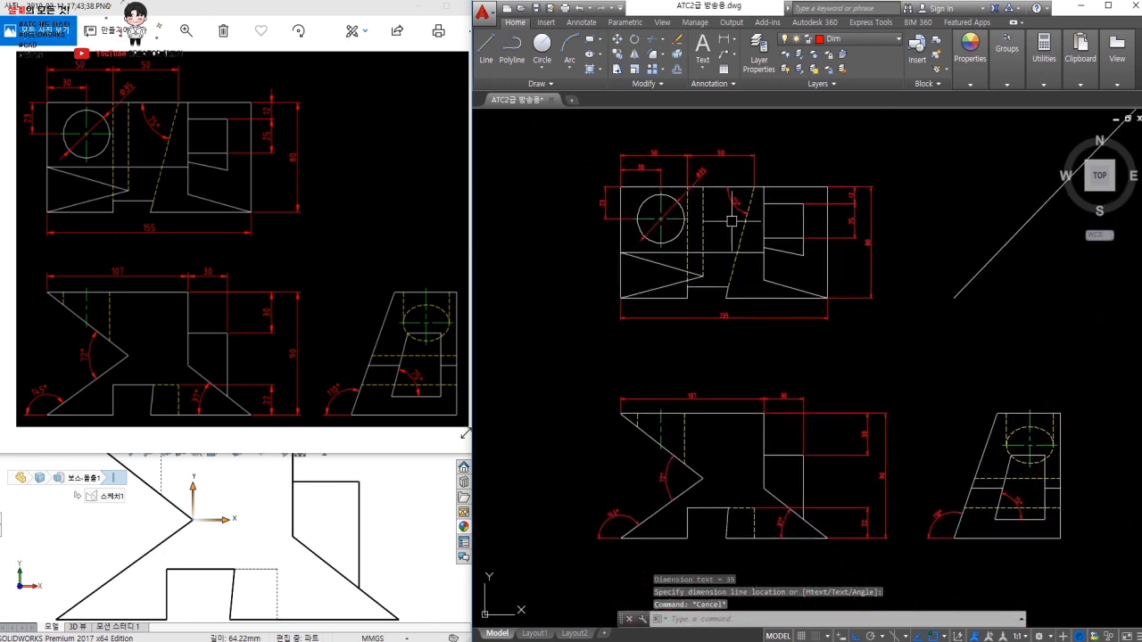